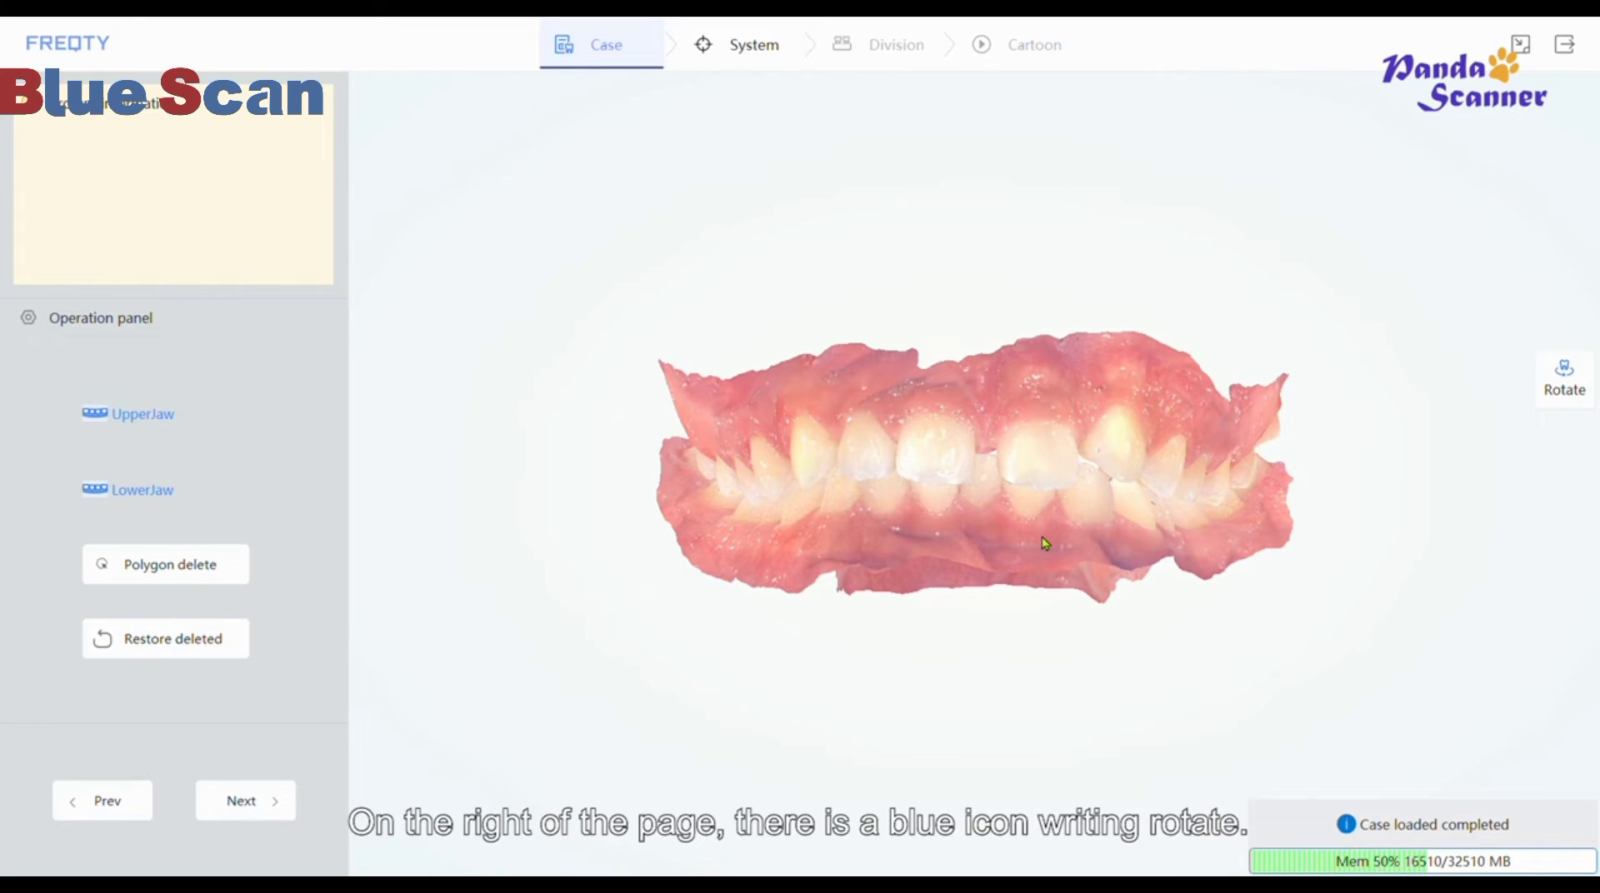
Step: Examine the closed jaw model from different angles, switching between the Rotate and Pan view modes
{"action": "left_click", "coordinate": [1569, 401]}
{"action": "left_click_drag", "start_coordinate": [983, 444], "coordinate": [930, 492]}
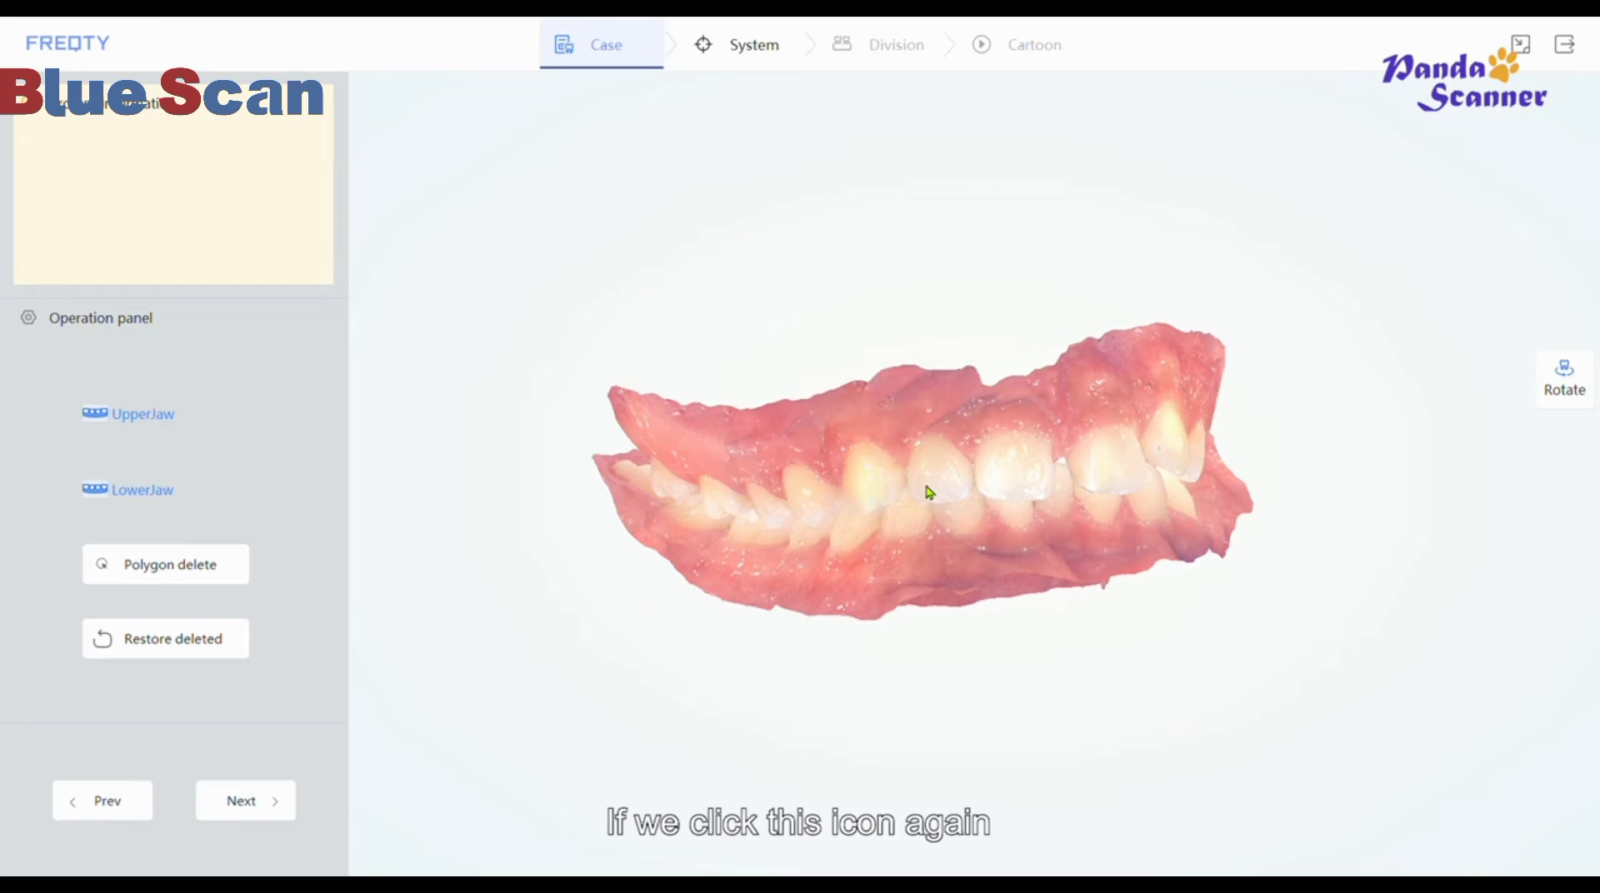
{"action": "left_click", "coordinate": [1554, 395]}
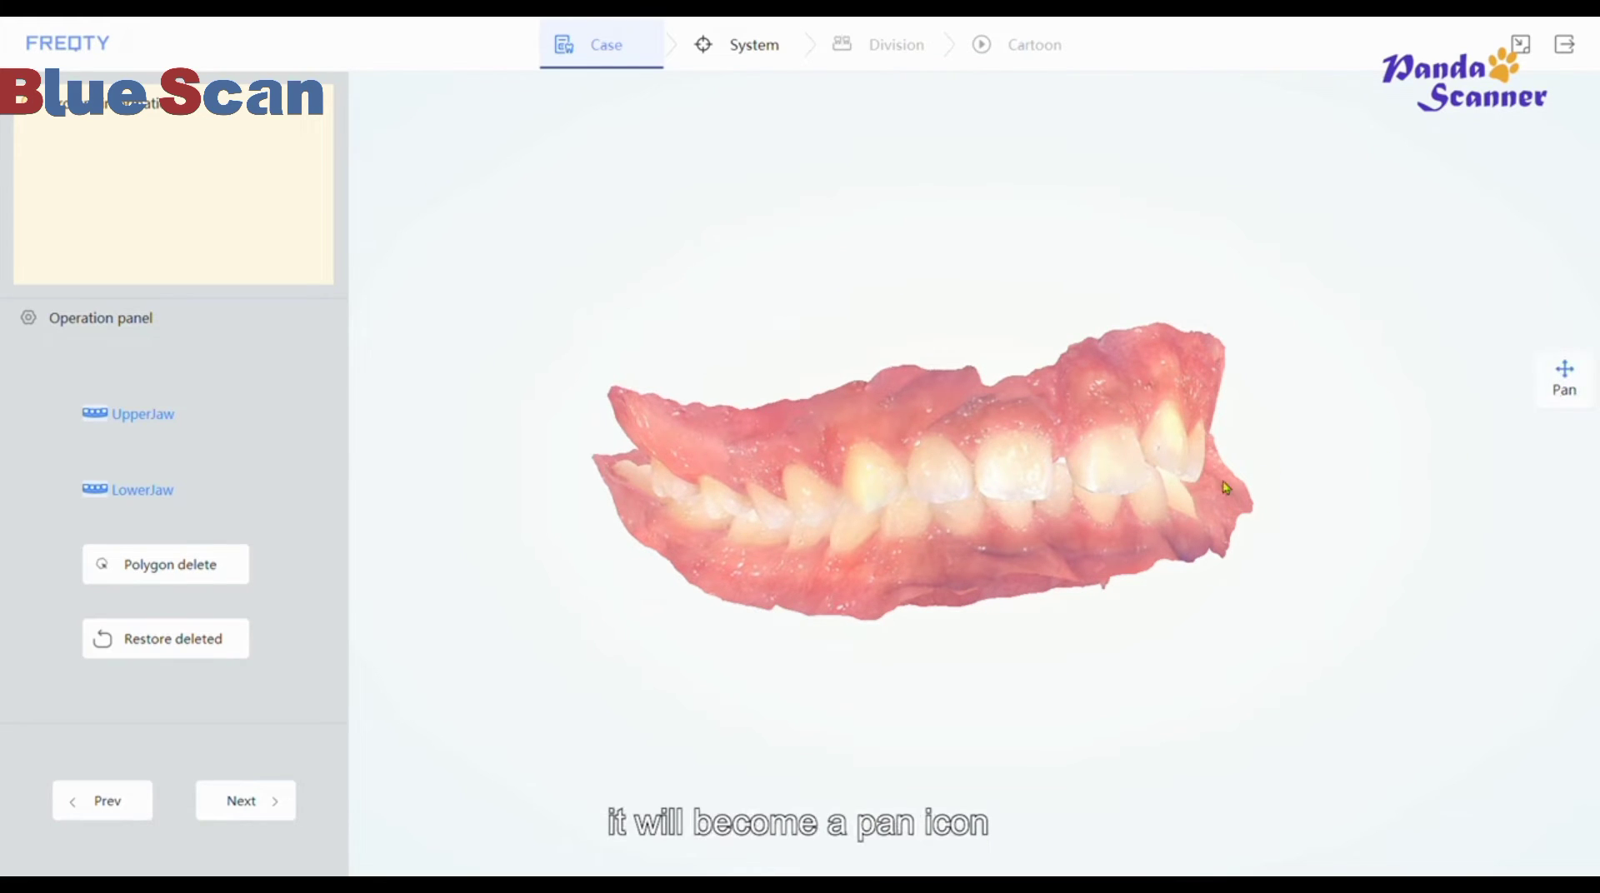
{"action": "left_click_drag", "start_coordinate": [1224, 482], "coordinate": [905, 500]}
{"action": "left_click", "coordinate": [1579, 391]}
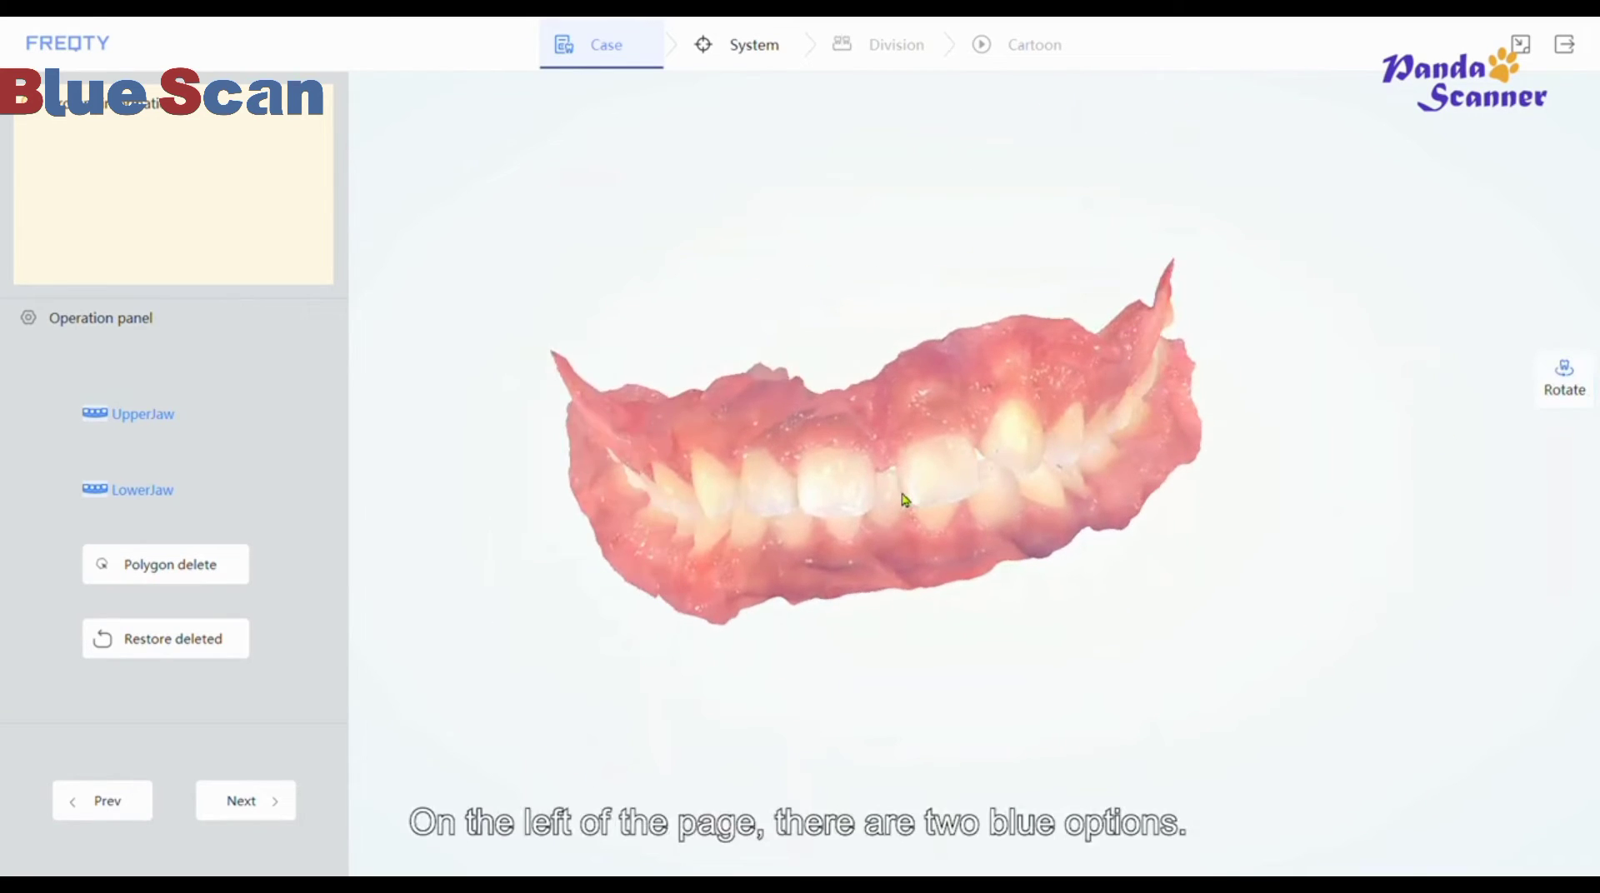
Step: Inspect each jaw on its own by hiding the other one, and show both jaws again
{"action": "left_click", "coordinate": [144, 421]}
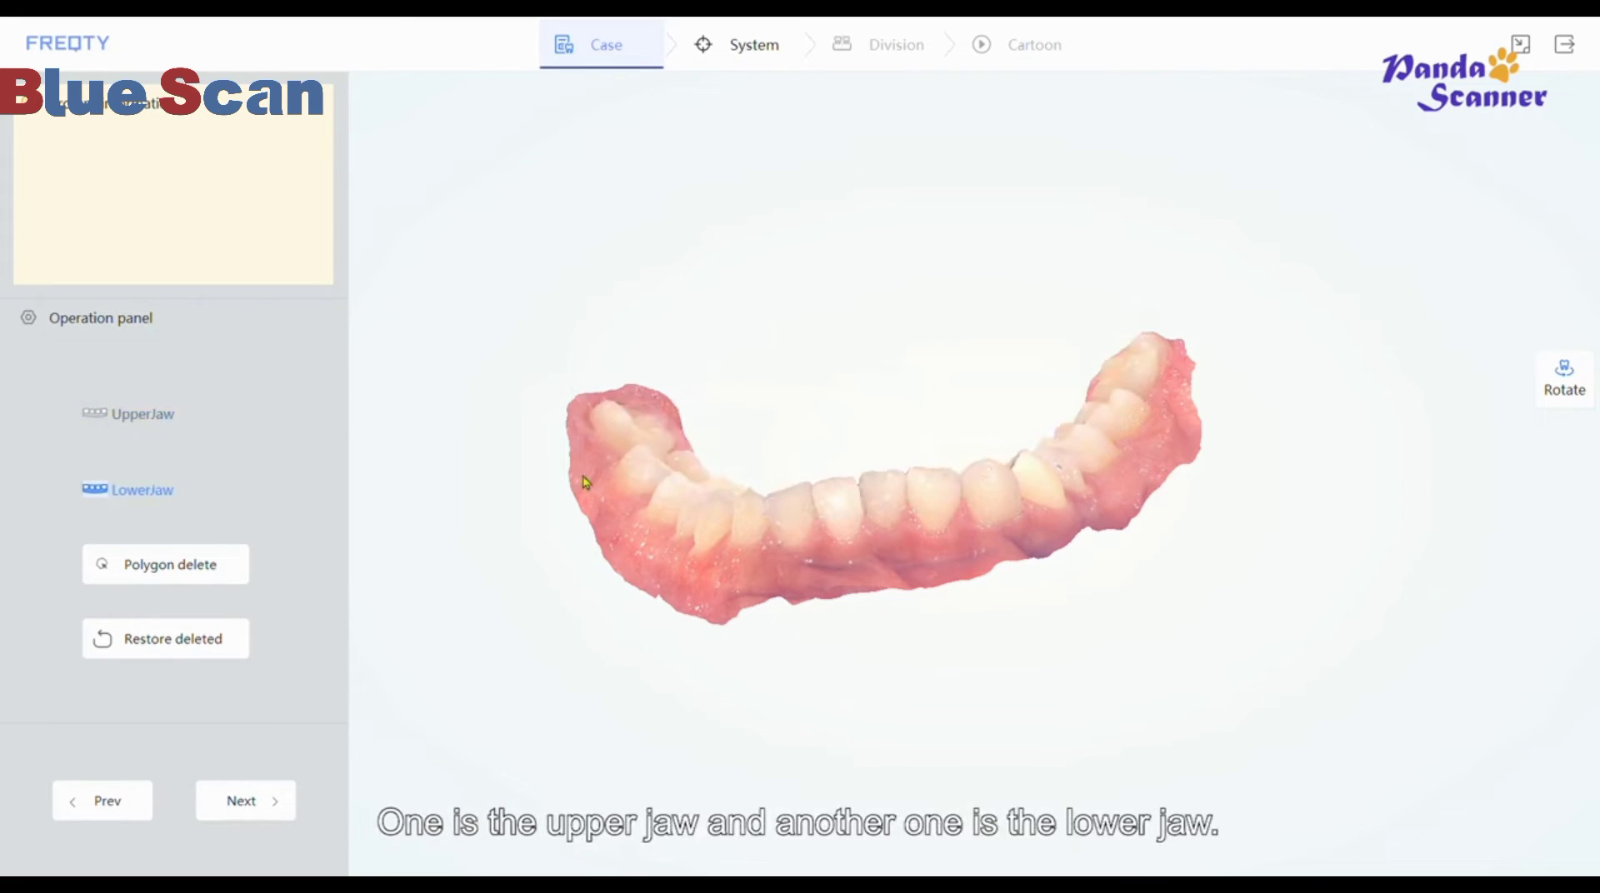
{"action": "left_click_drag", "start_coordinate": [814, 521], "coordinate": [373, 666]}
{"action": "left_click", "coordinate": [102, 419]}
{"action": "left_click", "coordinate": [150, 506]}
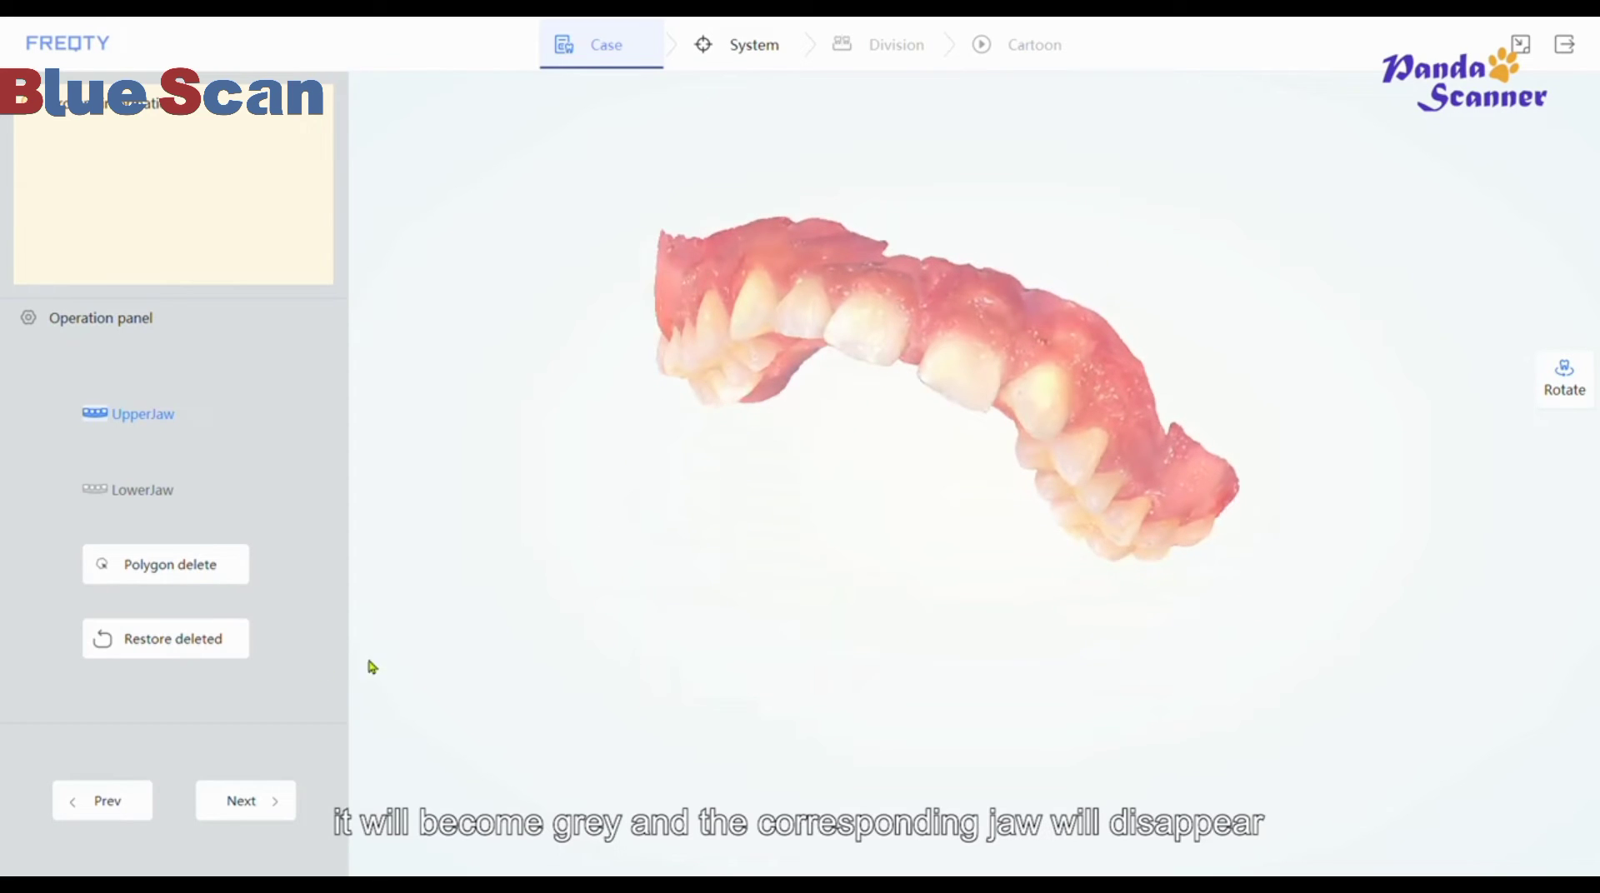
{"action": "left_click", "coordinate": [132, 499]}
{"action": "left_click_drag", "start_coordinate": [783, 289], "coordinate": [817, 453]}
{"action": "left_click_drag", "start_coordinate": [628, 448], "coordinate": [628, 400]}
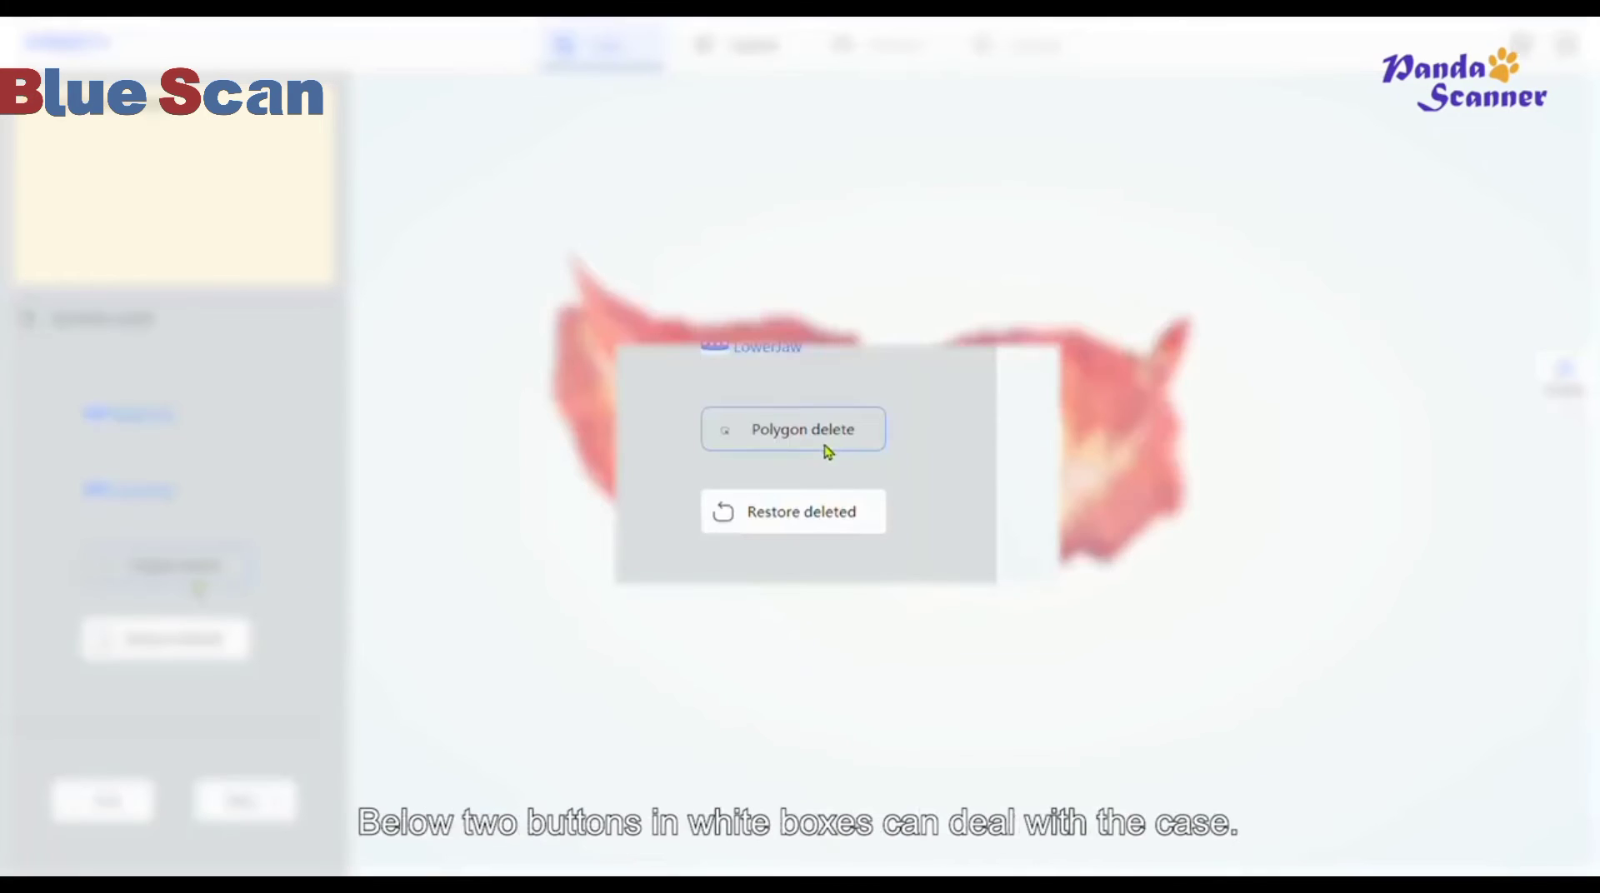
Step: Trim the pointed tip at the upper jaw's rear end and the excess upper gum edge with polygon deletion
{"action": "left_click", "coordinate": [193, 579]}
{"action": "mouse_move", "coordinate": [547, 267]}
{"action": "left_mouse_down"}
{"action": "mouse_move", "coordinate": [572, 241]}
{"action": "mouse_move", "coordinate": [549, 266]}
{"action": "left_mouse_up"}
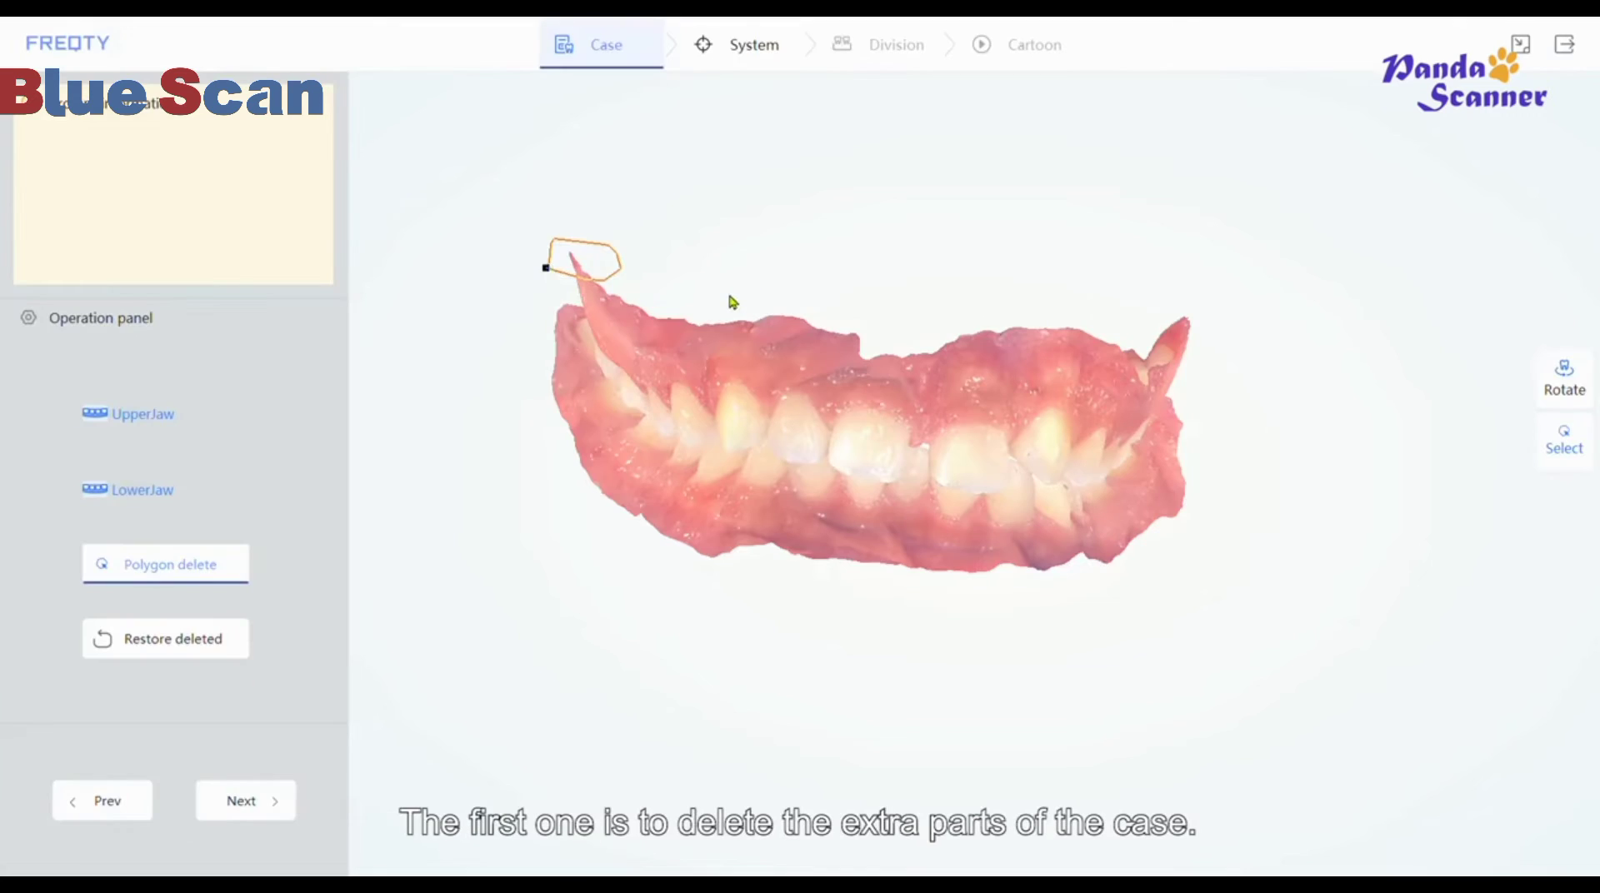
{"action": "mouse_move", "coordinate": [715, 299]}
{"action": "left_mouse_down"}
{"action": "mouse_move", "coordinate": [818, 346]}
{"action": "mouse_move", "coordinate": [864, 331]}
{"action": "mouse_move", "coordinate": [714, 302]}
{"action": "left_mouse_up"}
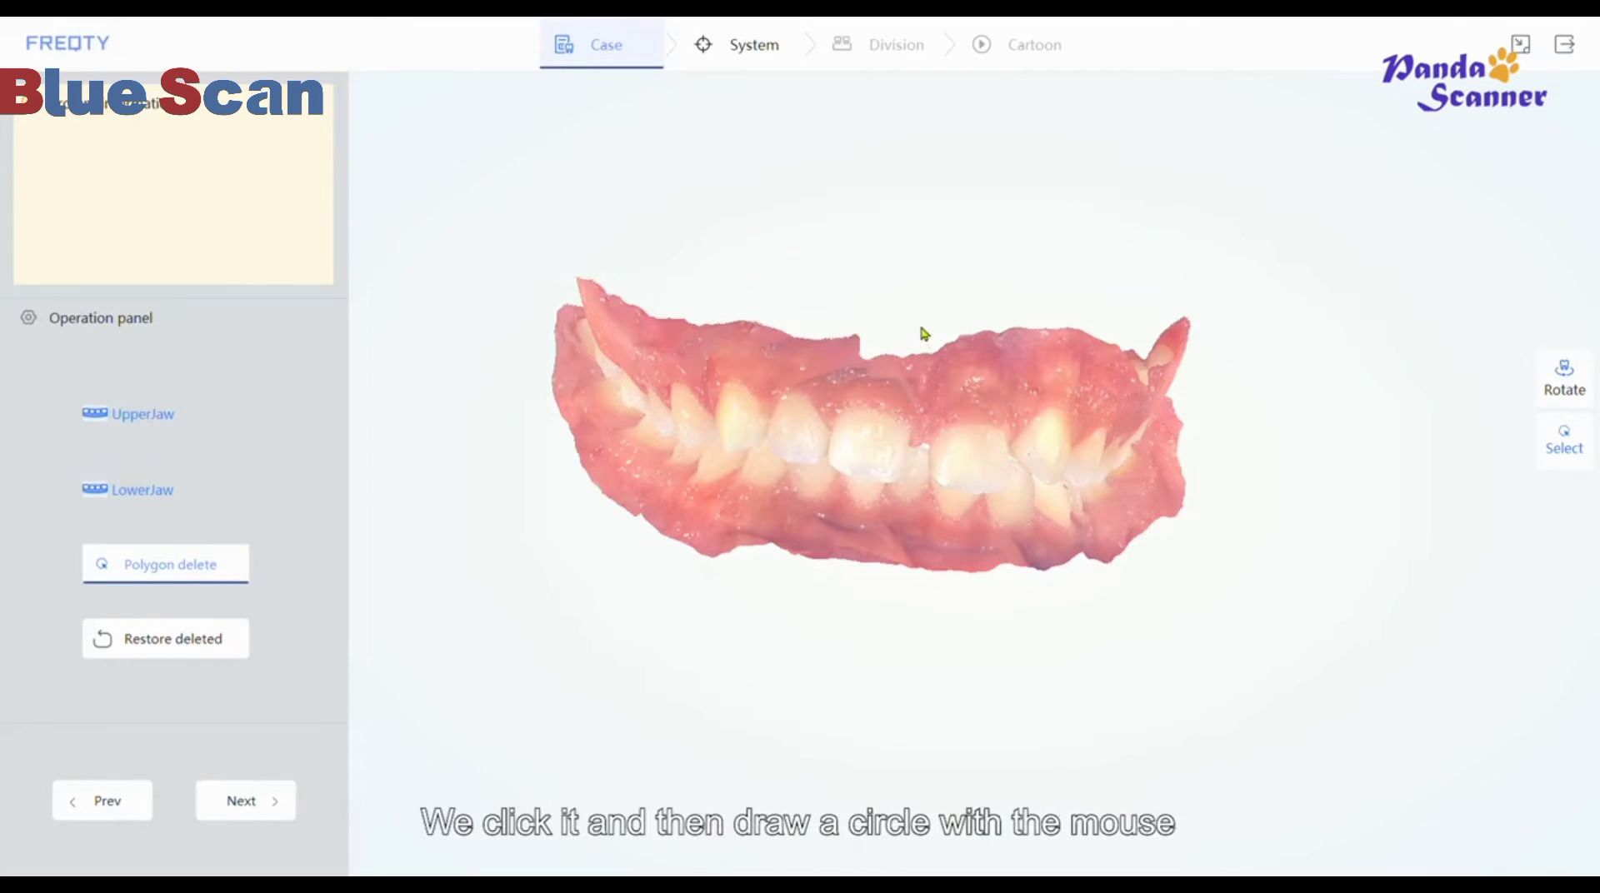
{"action": "mouse_move", "coordinate": [920, 325]}
{"action": "left_mouse_down"}
{"action": "mouse_move", "coordinate": [982, 343]}
{"action": "mouse_move", "coordinate": [1053, 312]}
{"action": "mouse_move", "coordinate": [922, 330]}
{"action": "left_mouse_up"}
Step: Cut away the remaining pointed rear end of the upper jaw with a polygon, and restore the deleted part
{"action": "left_click_drag", "start_coordinate": [665, 304], "coordinate": [508, 394]}
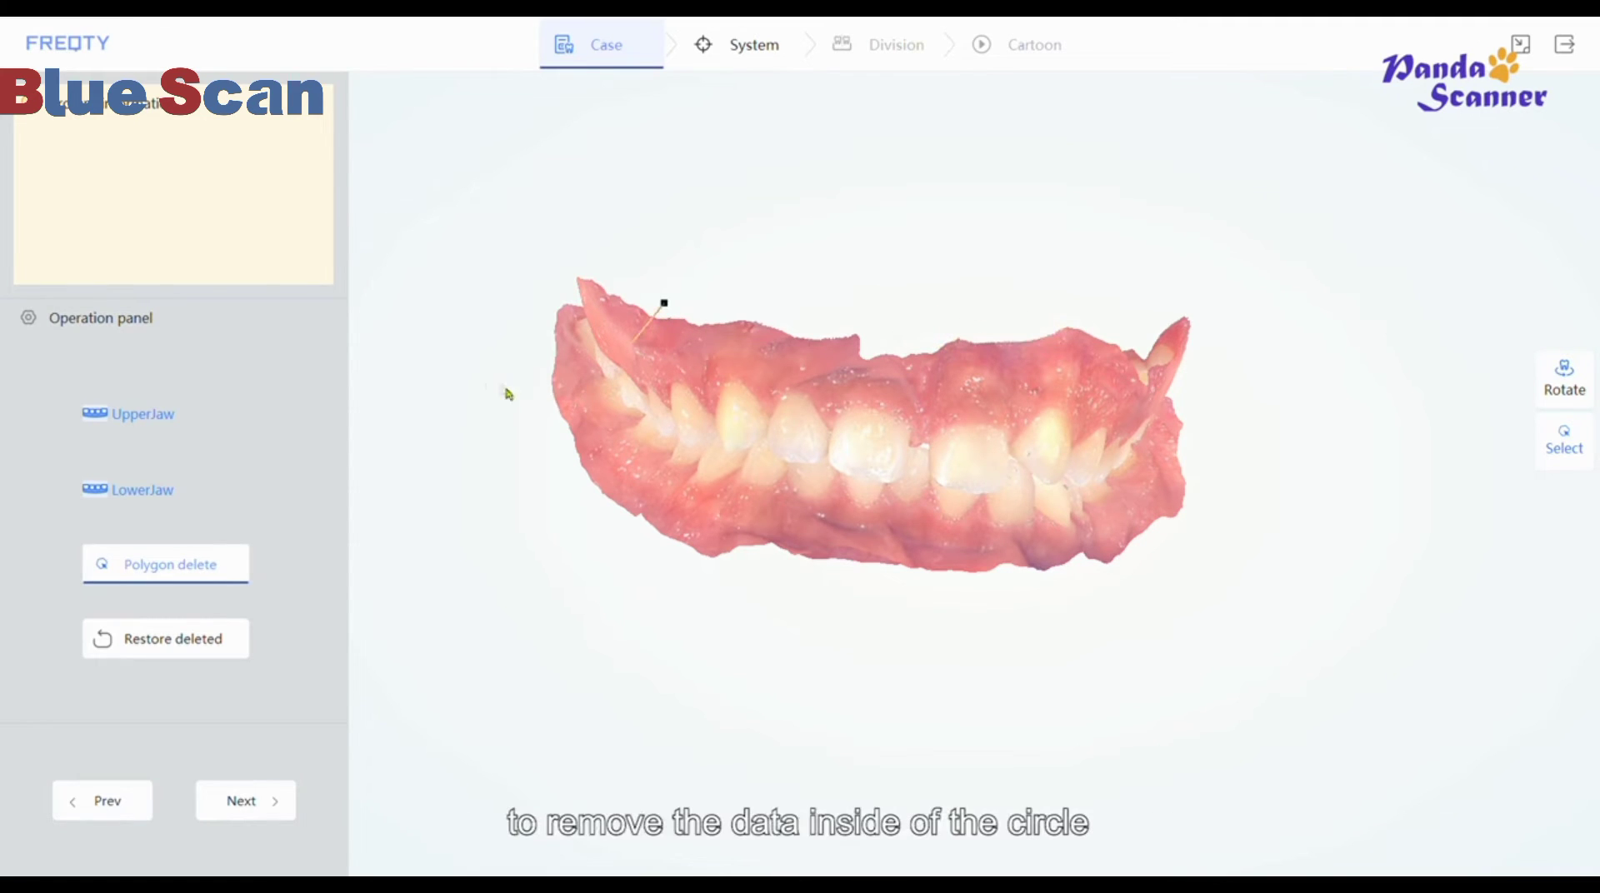
{"action": "left_click_drag", "start_coordinate": [605, 273], "coordinate": [664, 307]}
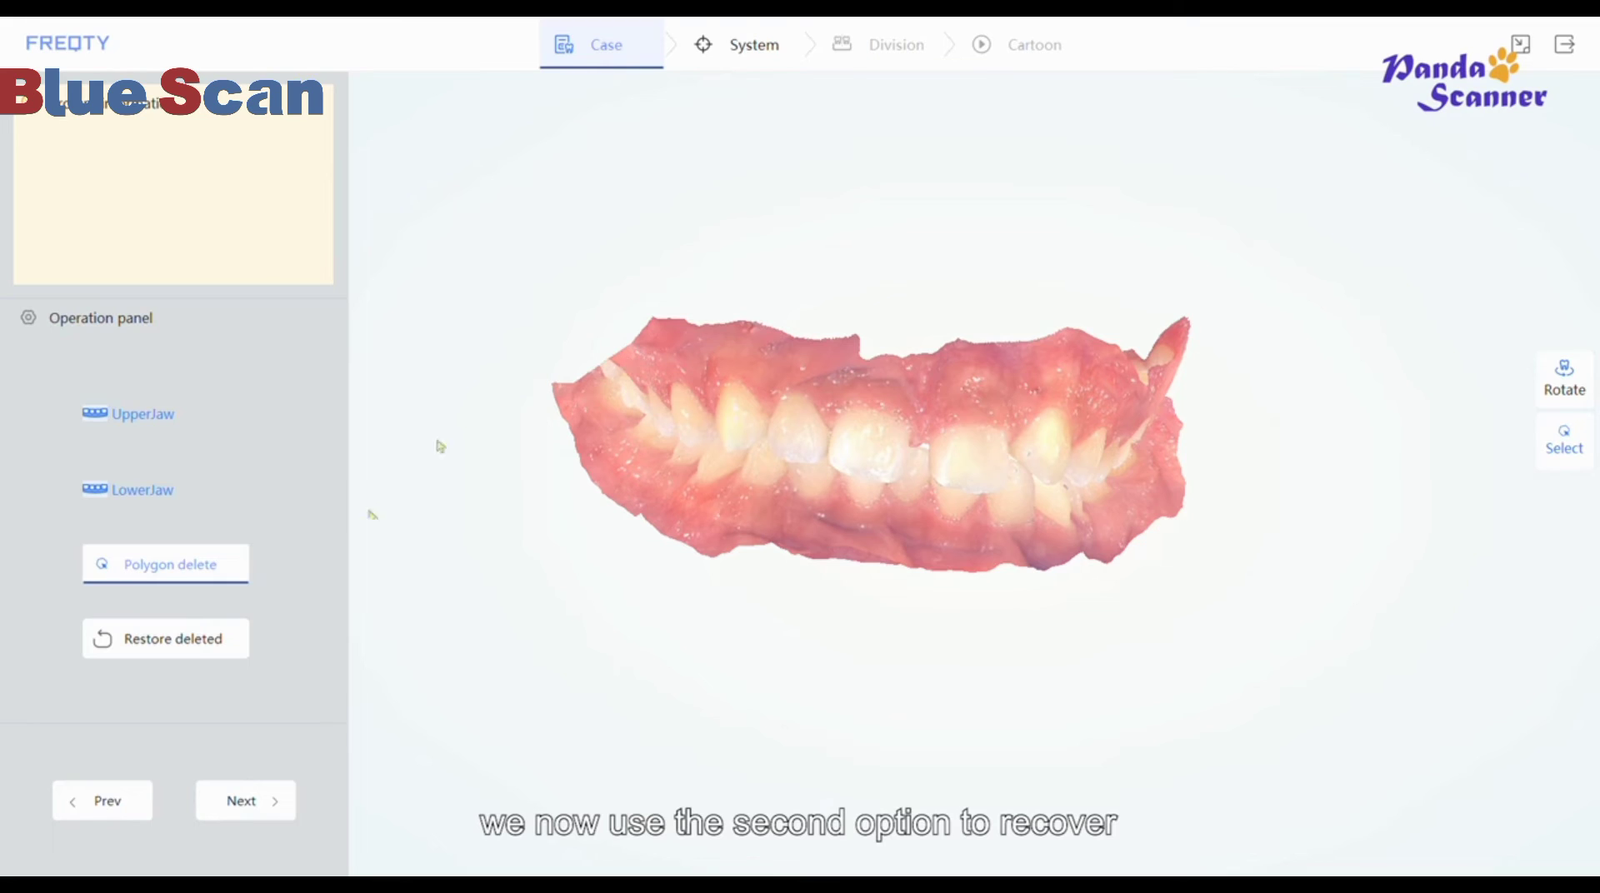
{"action": "left_click", "coordinate": [164, 658]}
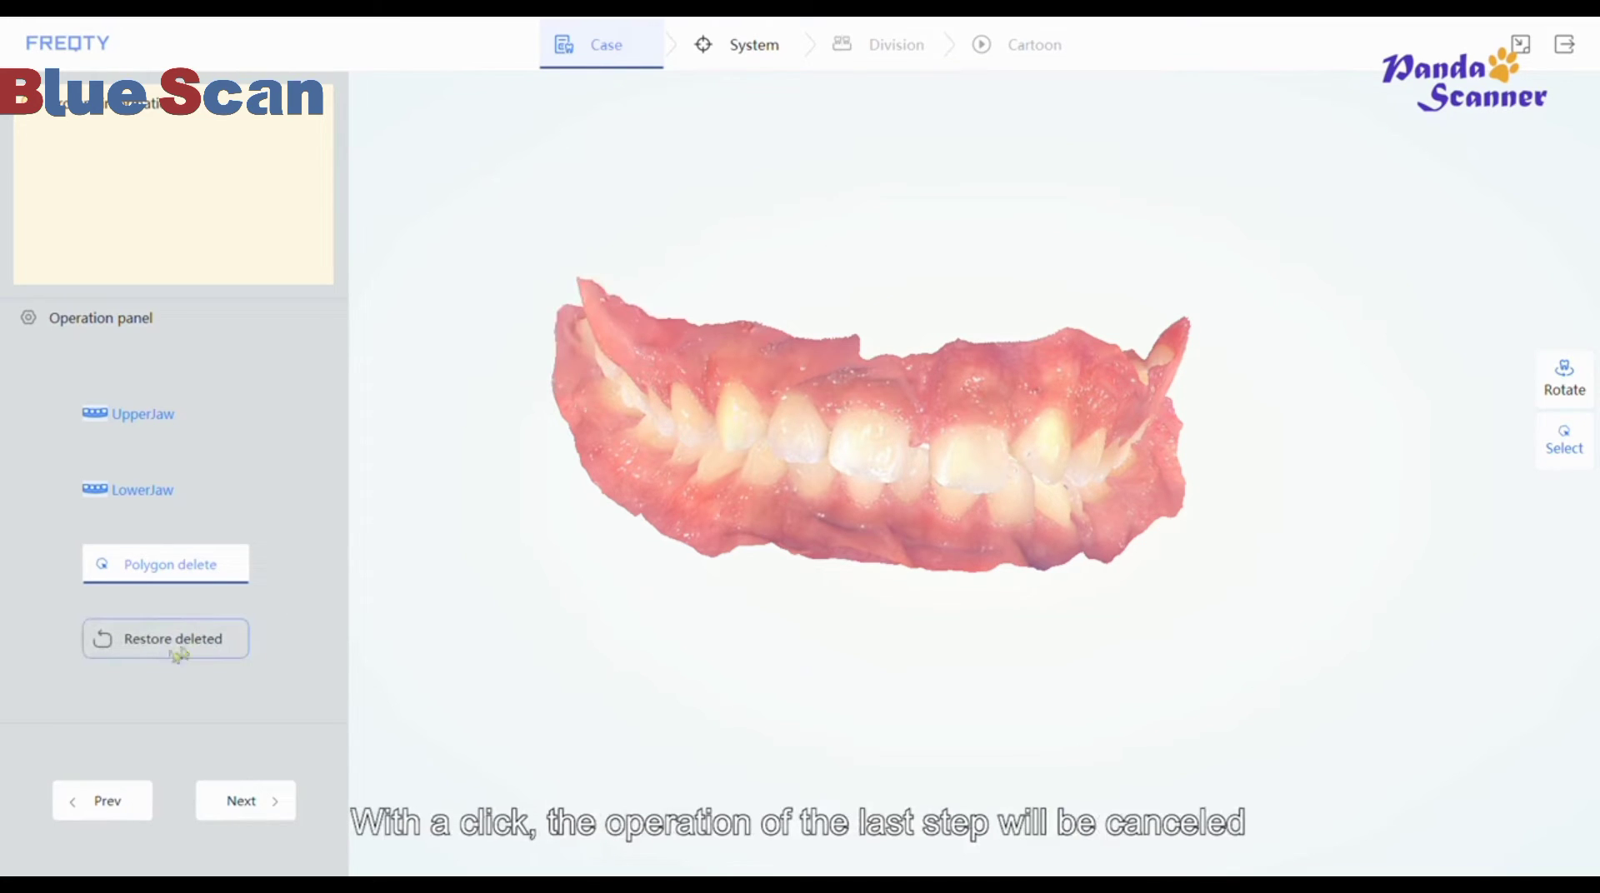
Step: Turn off polygon deletion and check the trimmed jaw model from several angles
{"action": "left_click", "coordinate": [973, 431]}
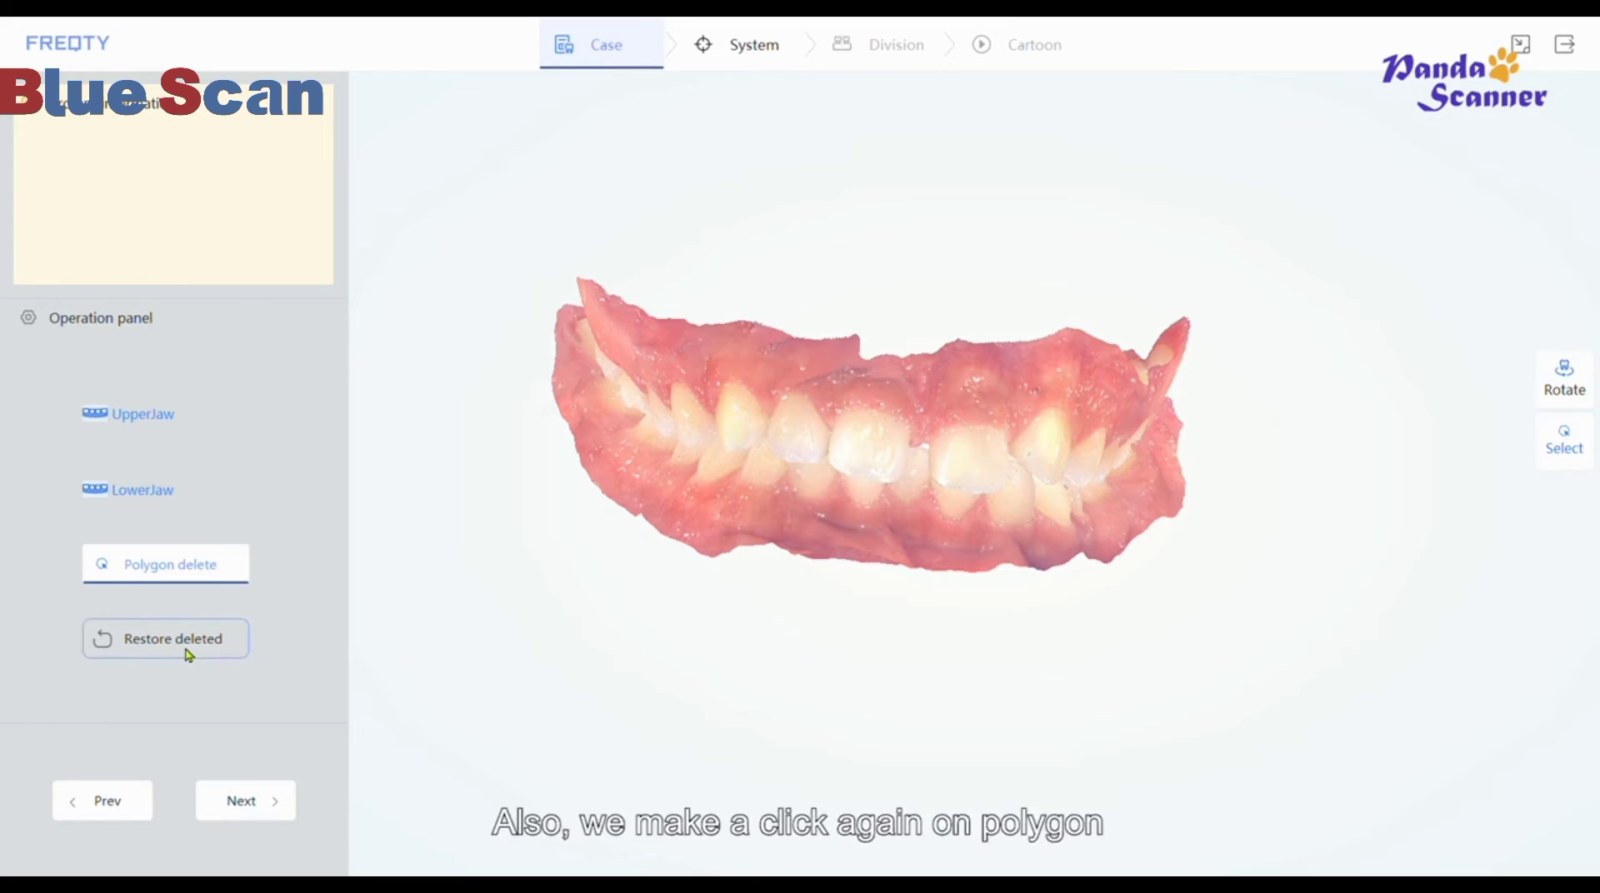
{"action": "left_click", "coordinate": [187, 576]}
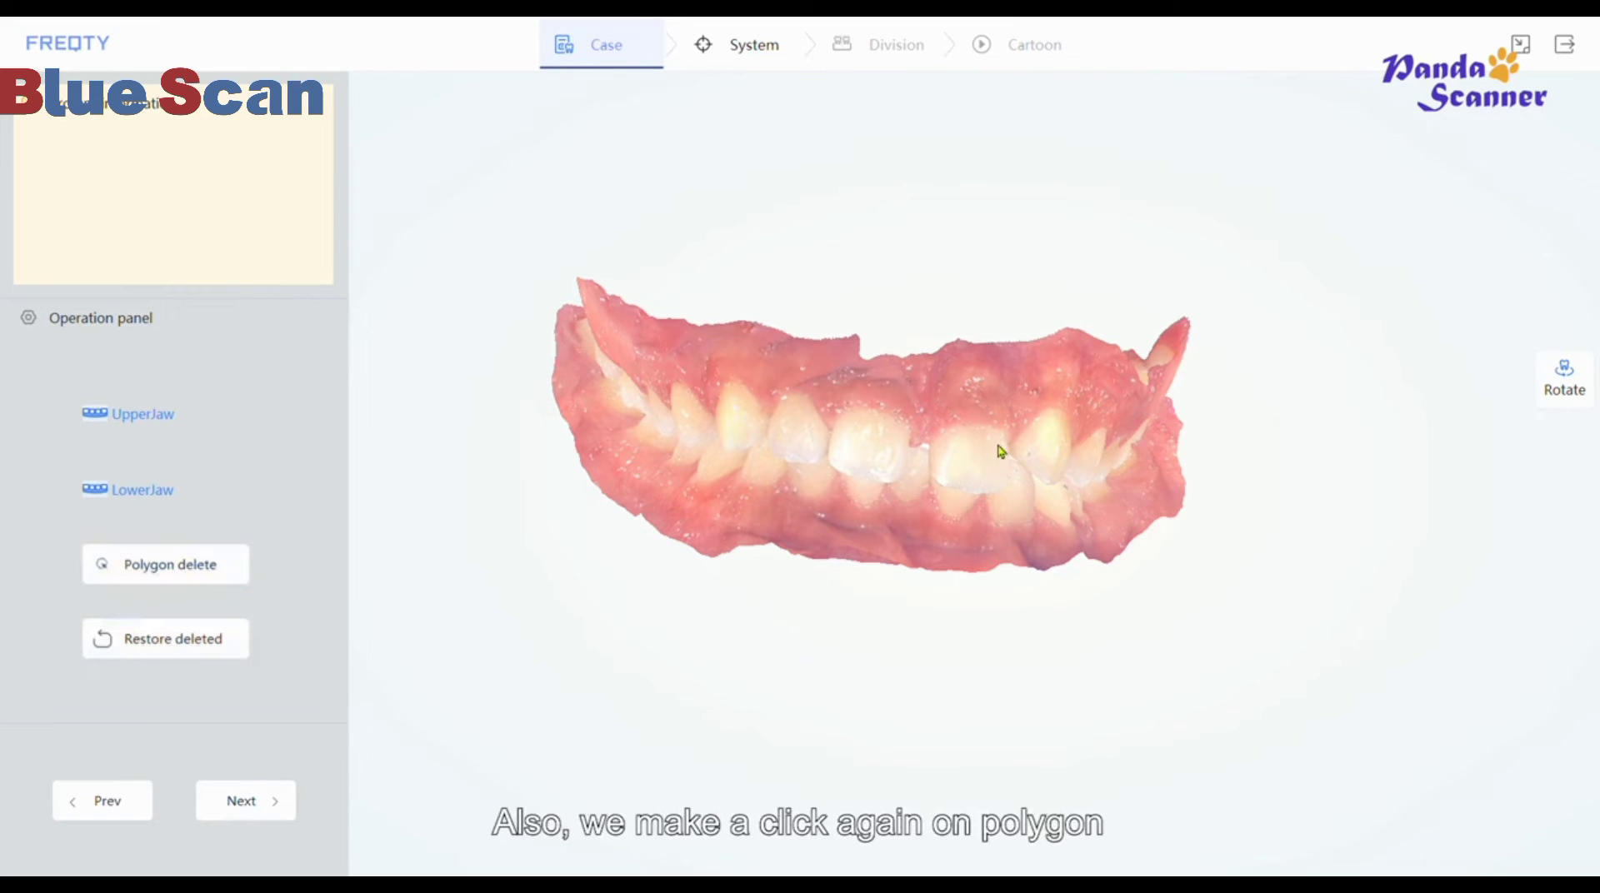
{"action": "left_click_drag", "start_coordinate": [1000, 446], "coordinate": [1000, 325]}
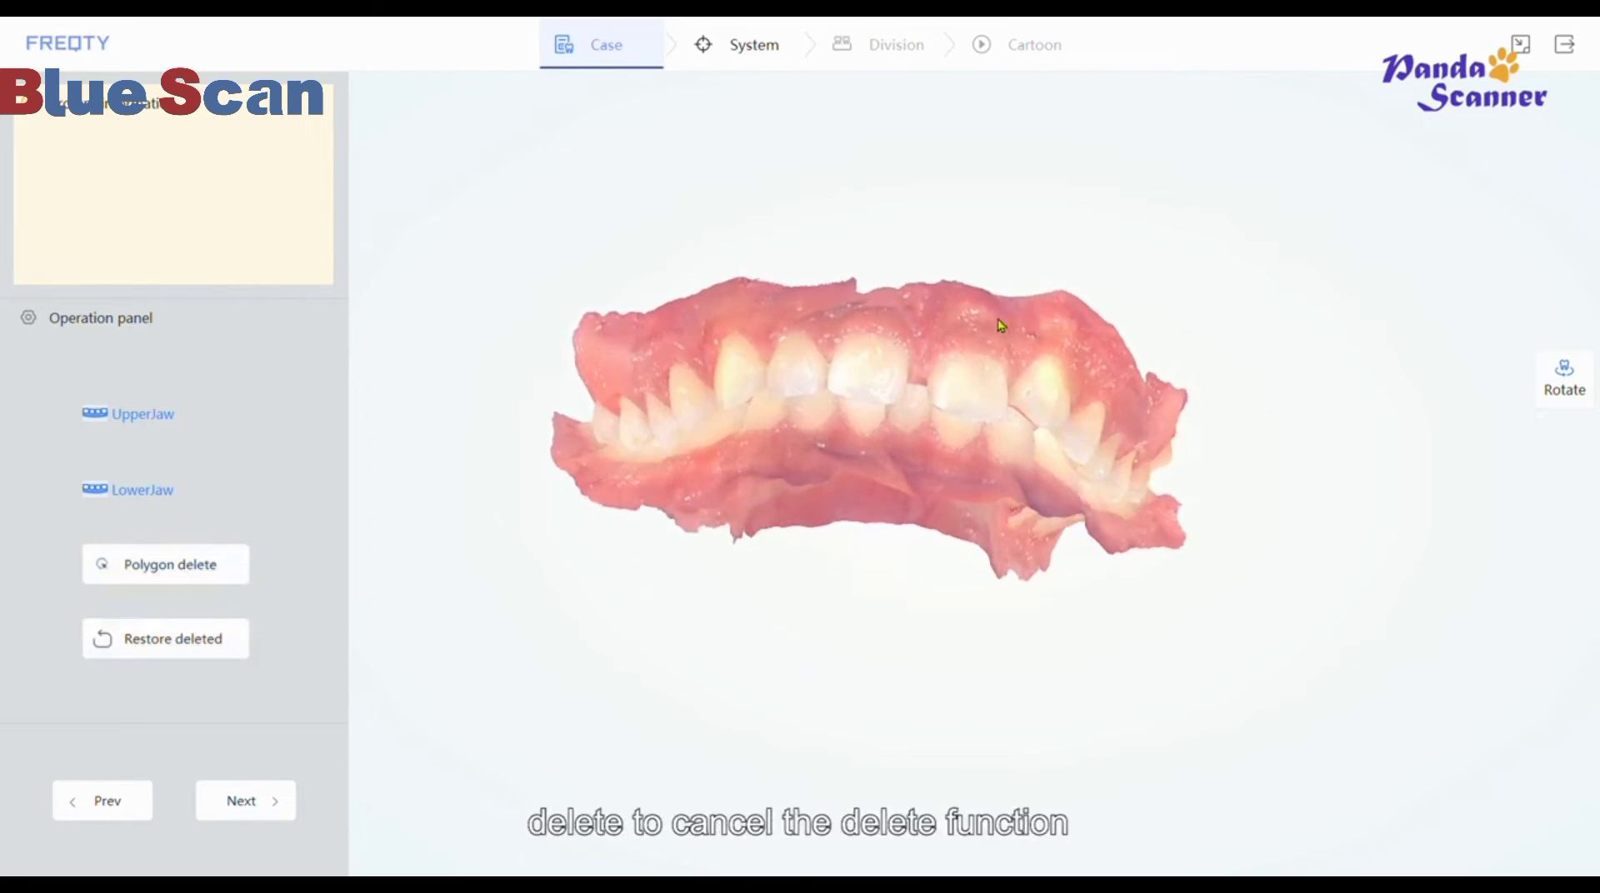
{"action": "left_click_drag", "start_coordinate": [860, 367], "coordinate": [887, 423]}
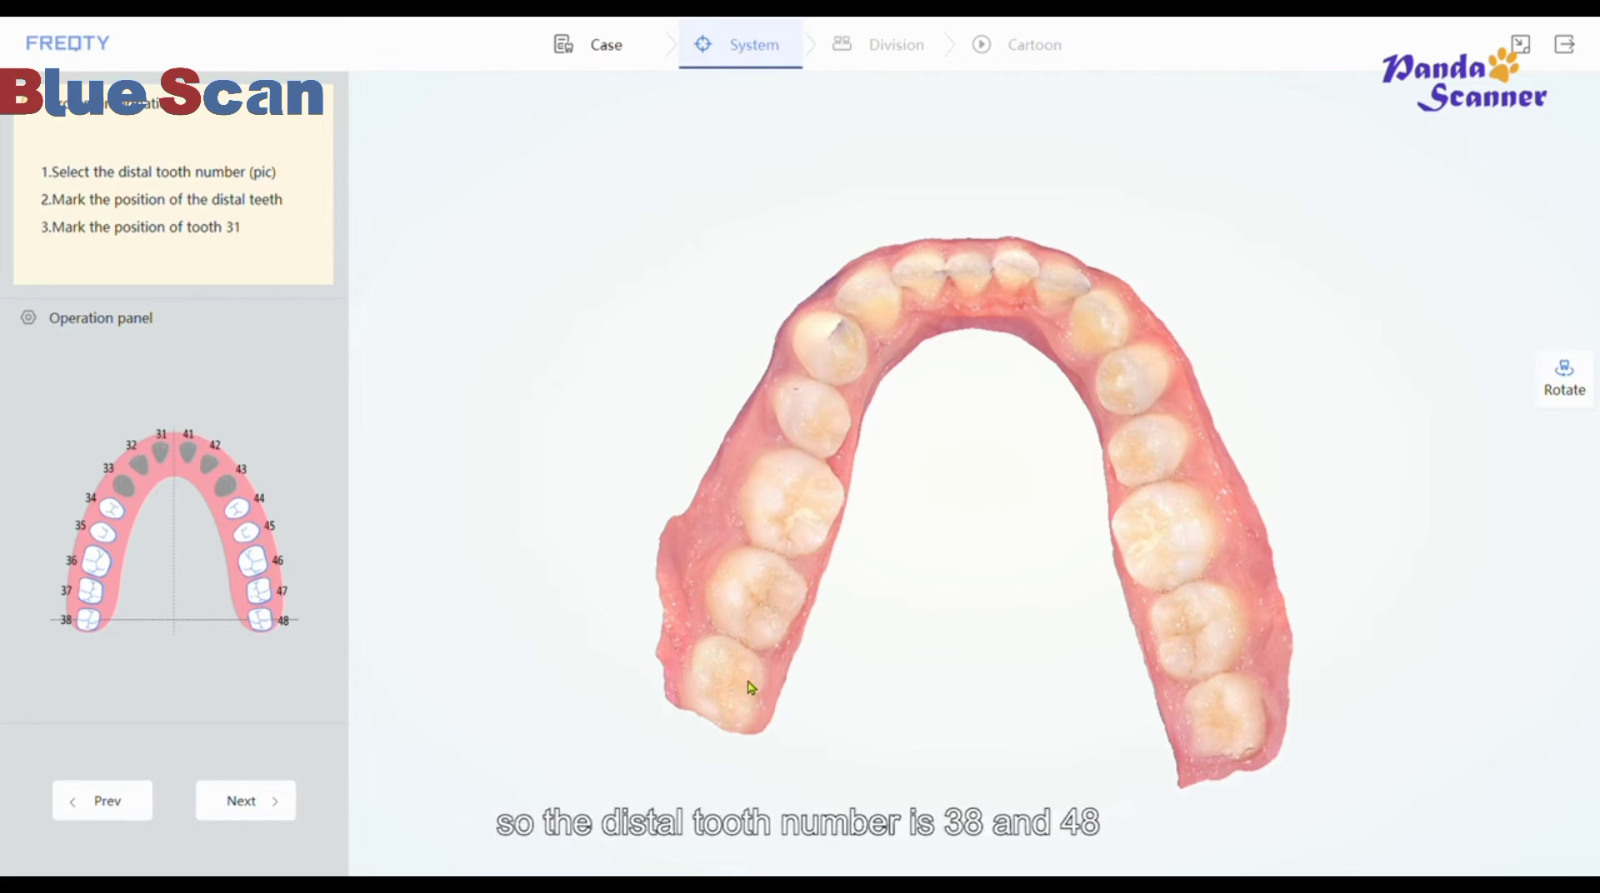
Step: Choose 38 and 48 as the distal teeth and mark their positions and that of tooth 31 on the lower jaw
{"action": "left_click", "coordinate": [88, 620]}
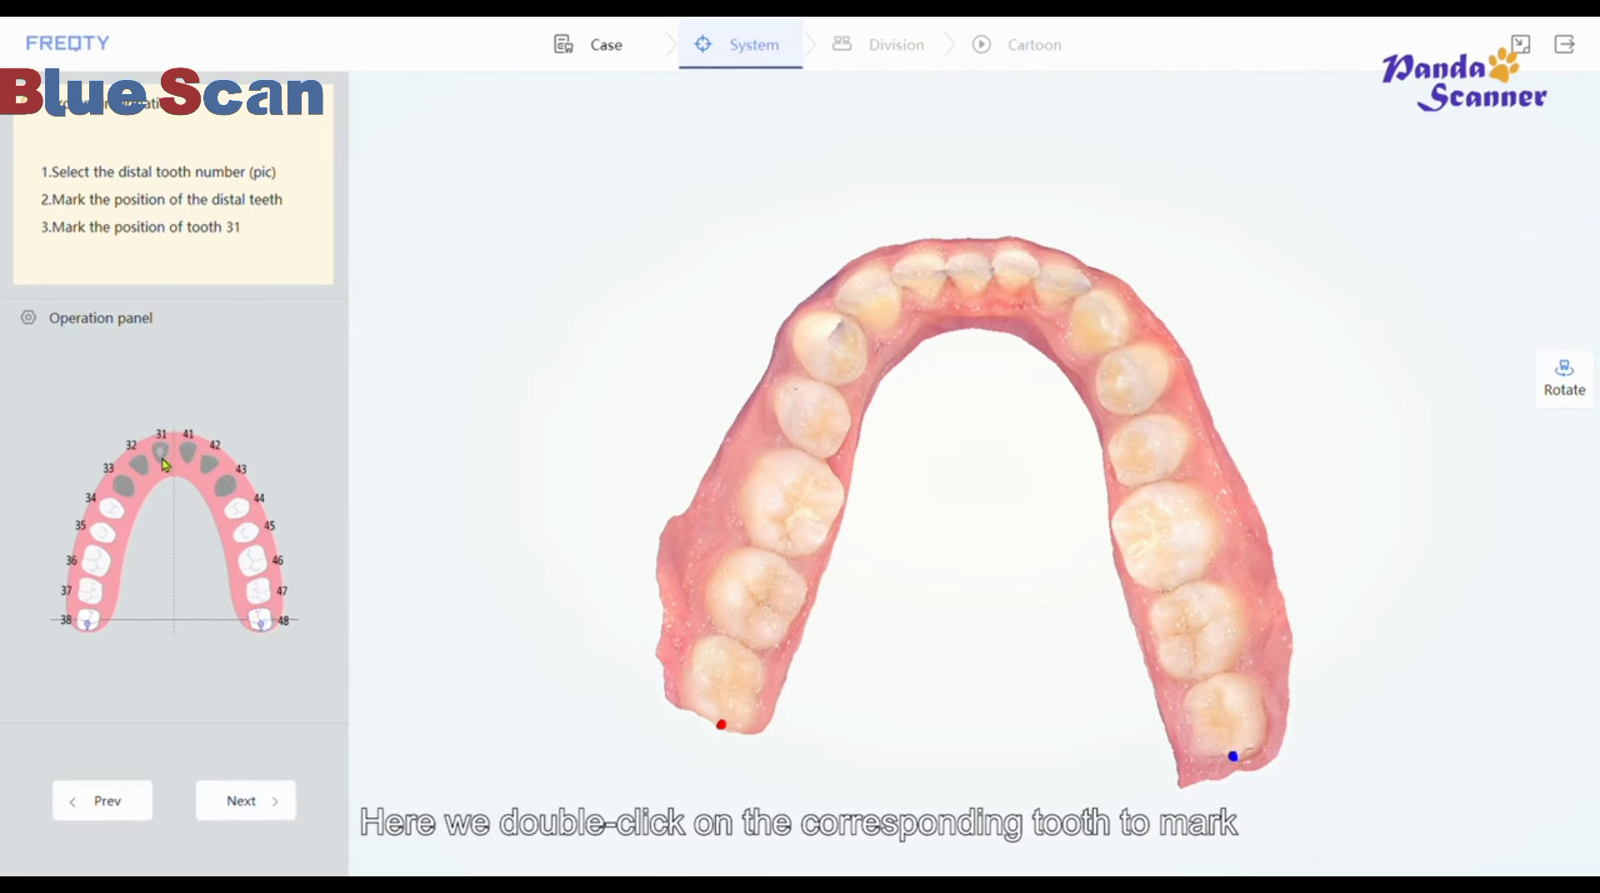
{"action": "left_click", "coordinate": [987, 277]}
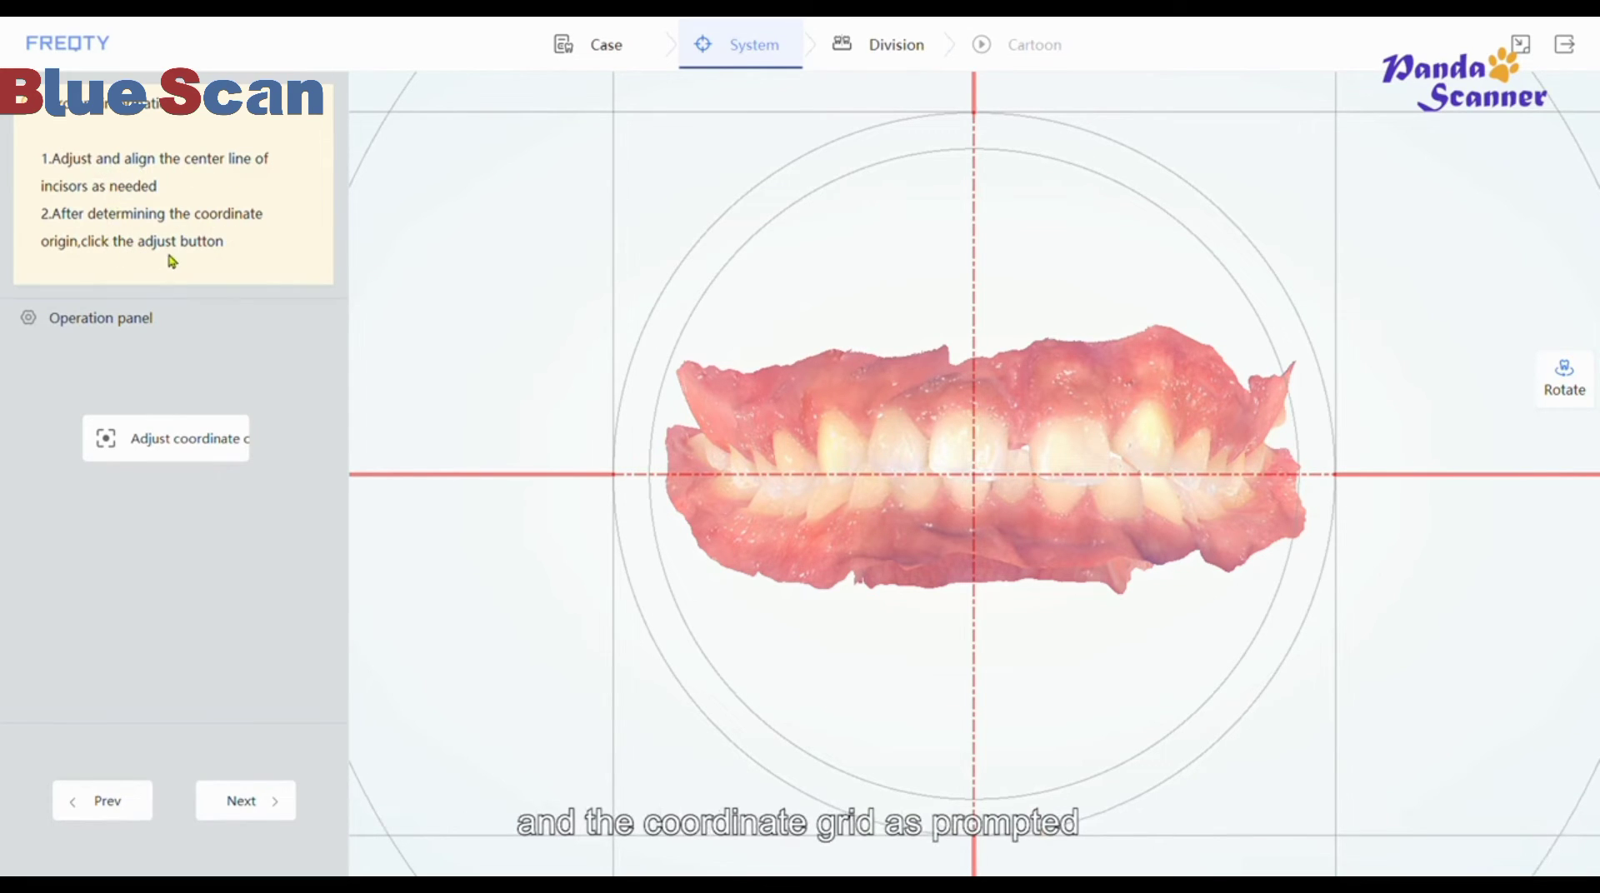
Step: Align the model with the coordinate grid, adjust the coordinate origin to it, and proceed to tooth division
{"action": "left_click_drag", "start_coordinate": [1060, 492], "coordinate": [1079, 430]}
{"action": "left_click", "coordinate": [1555, 385]}
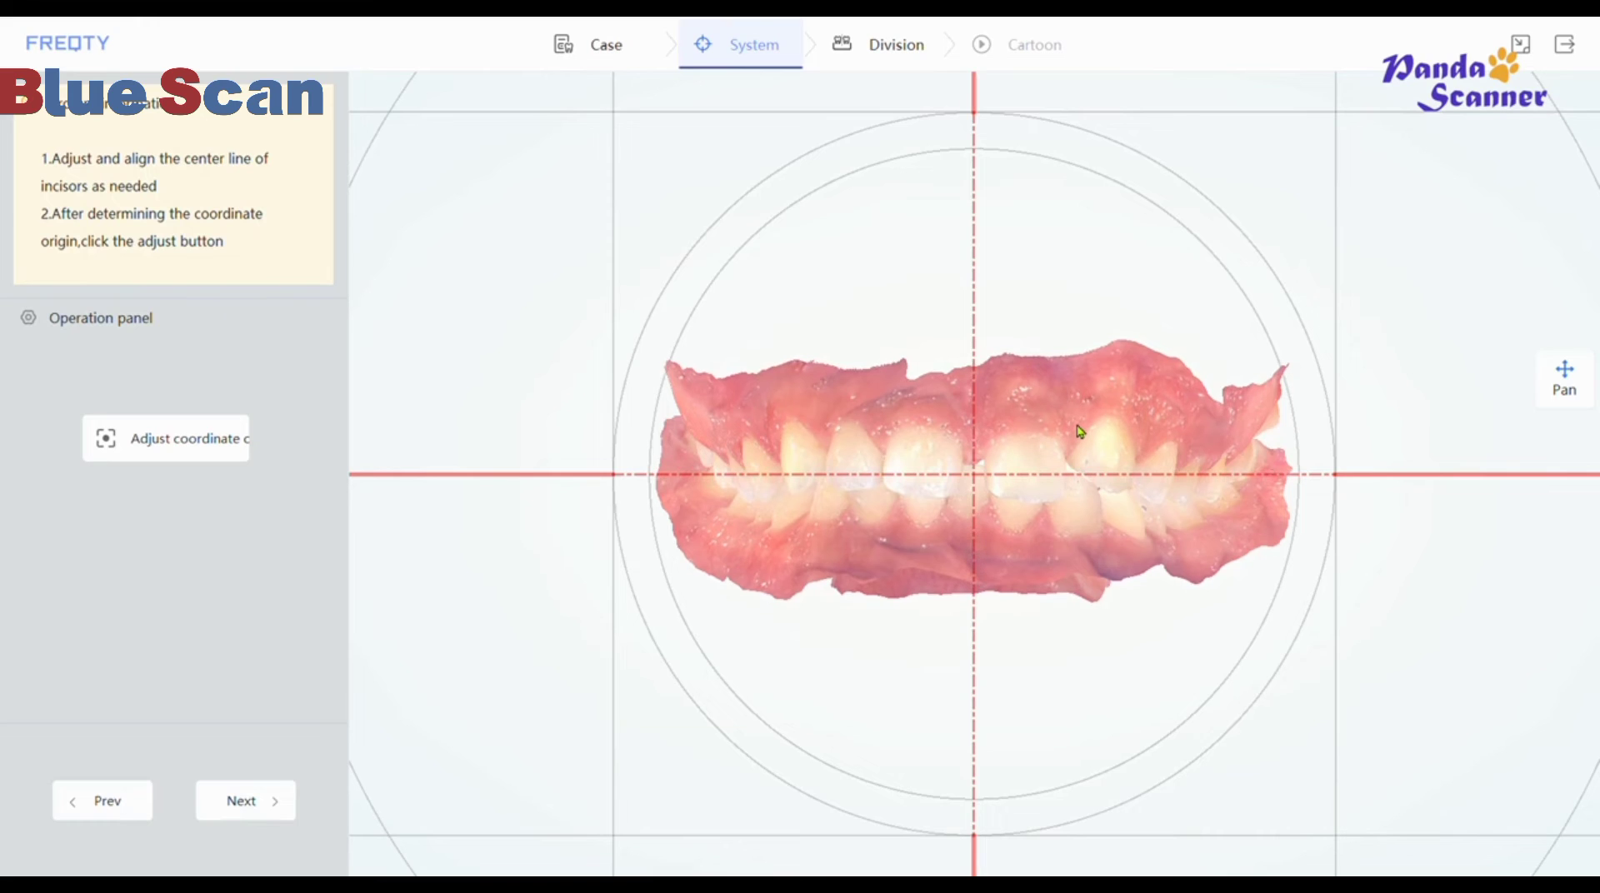
{"action": "left_click", "coordinate": [1561, 383]}
{"action": "left_click", "coordinate": [195, 452]}
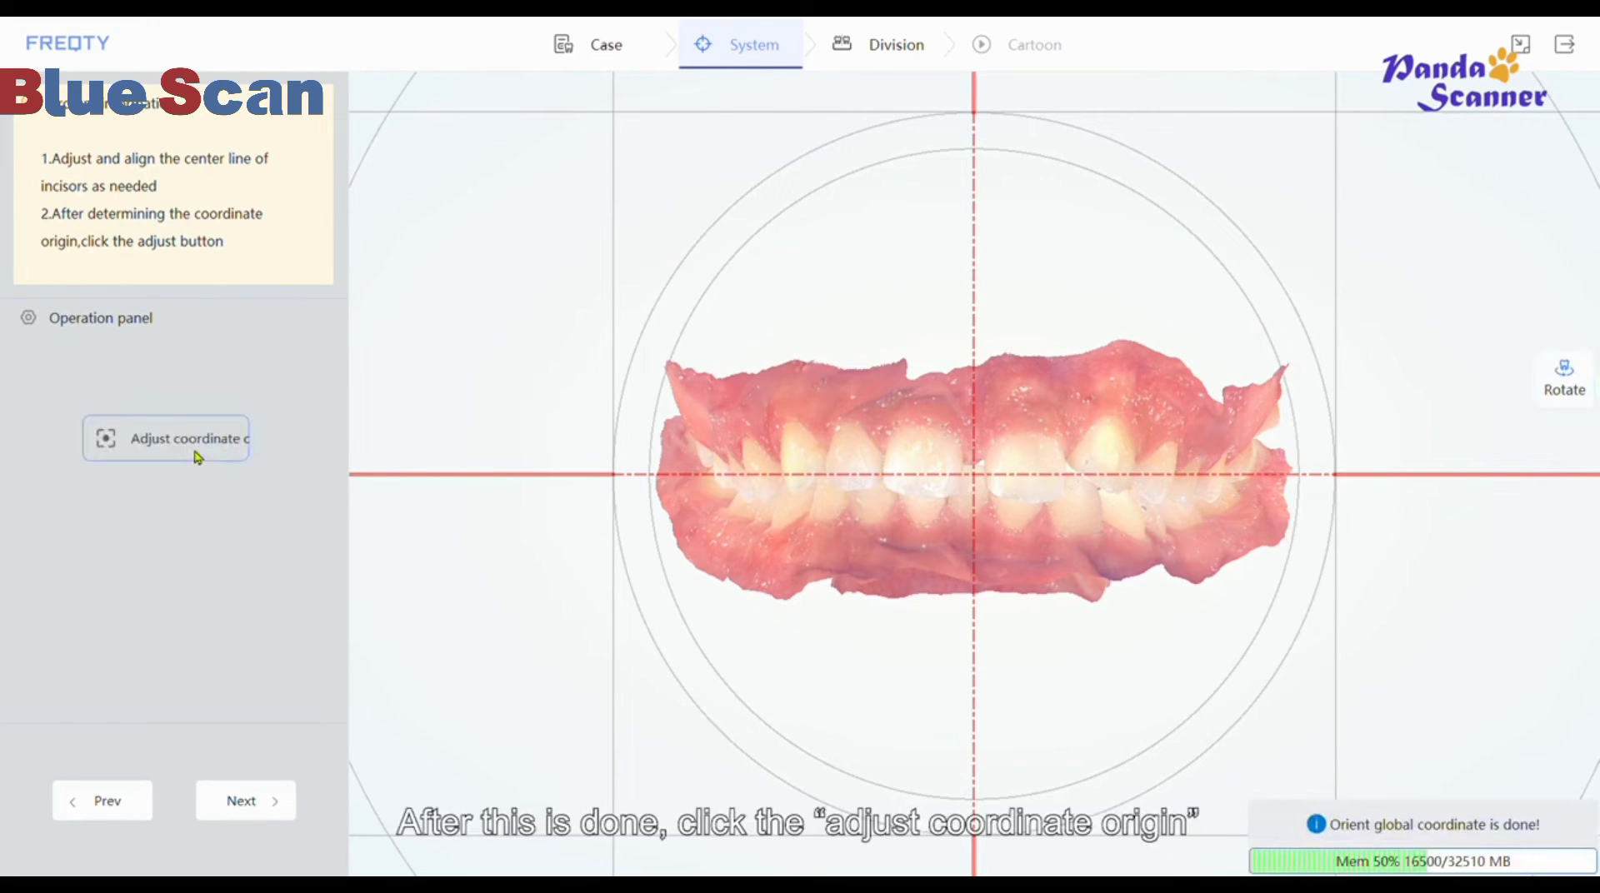
{"action": "left_click", "coordinate": [257, 819]}
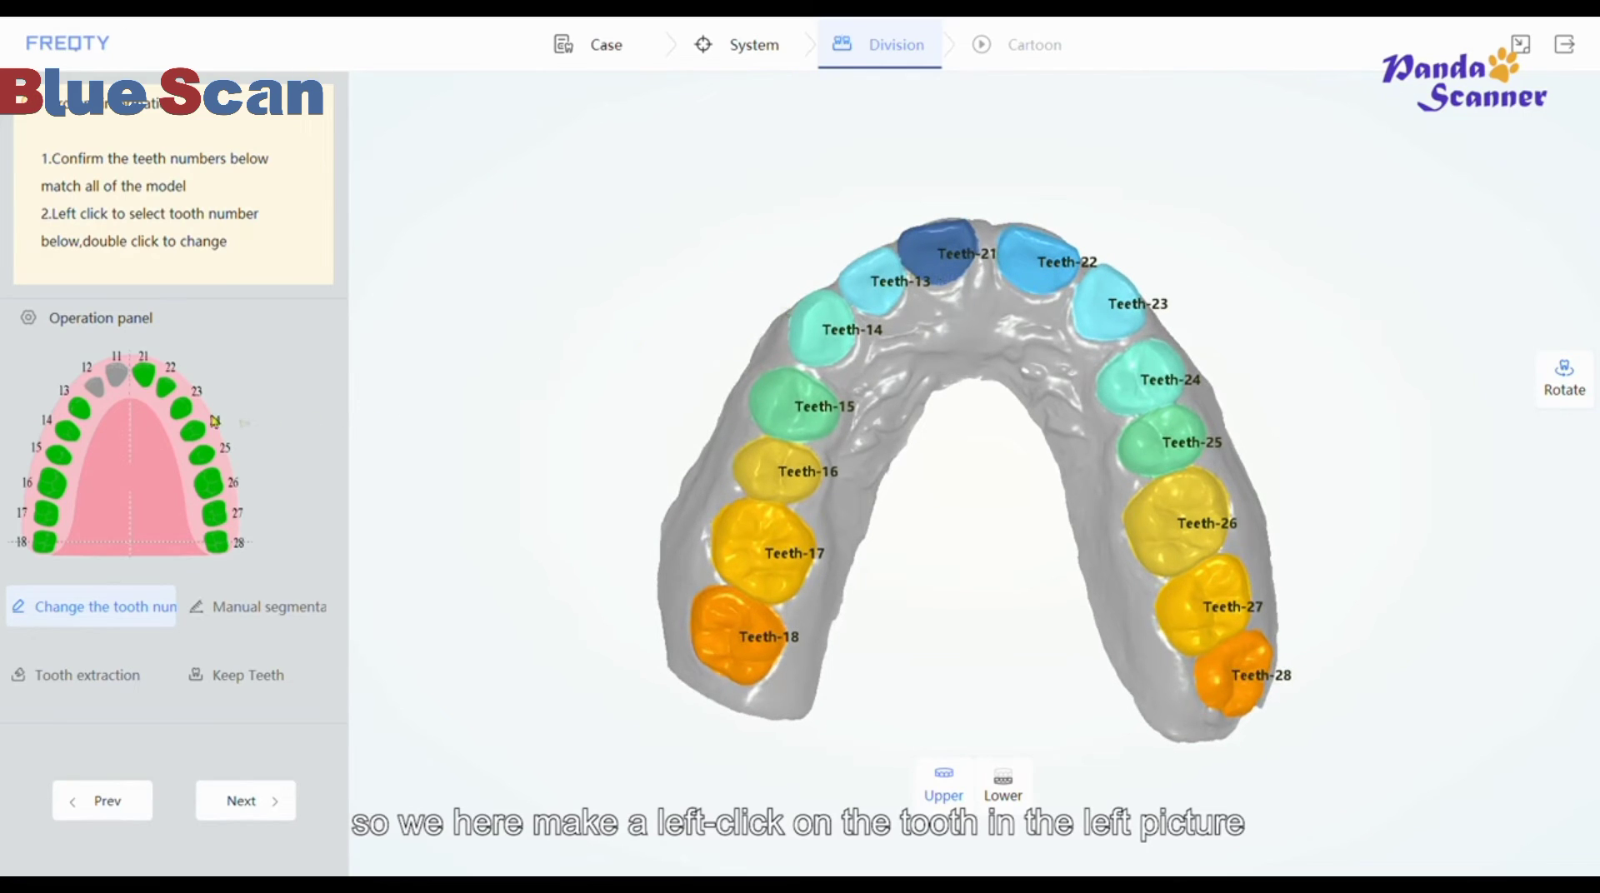
Step: Renumber the segmented upper teeth from the central incisor back along the first side as 11 to 17
{"action": "left_click", "coordinate": [117, 379]}
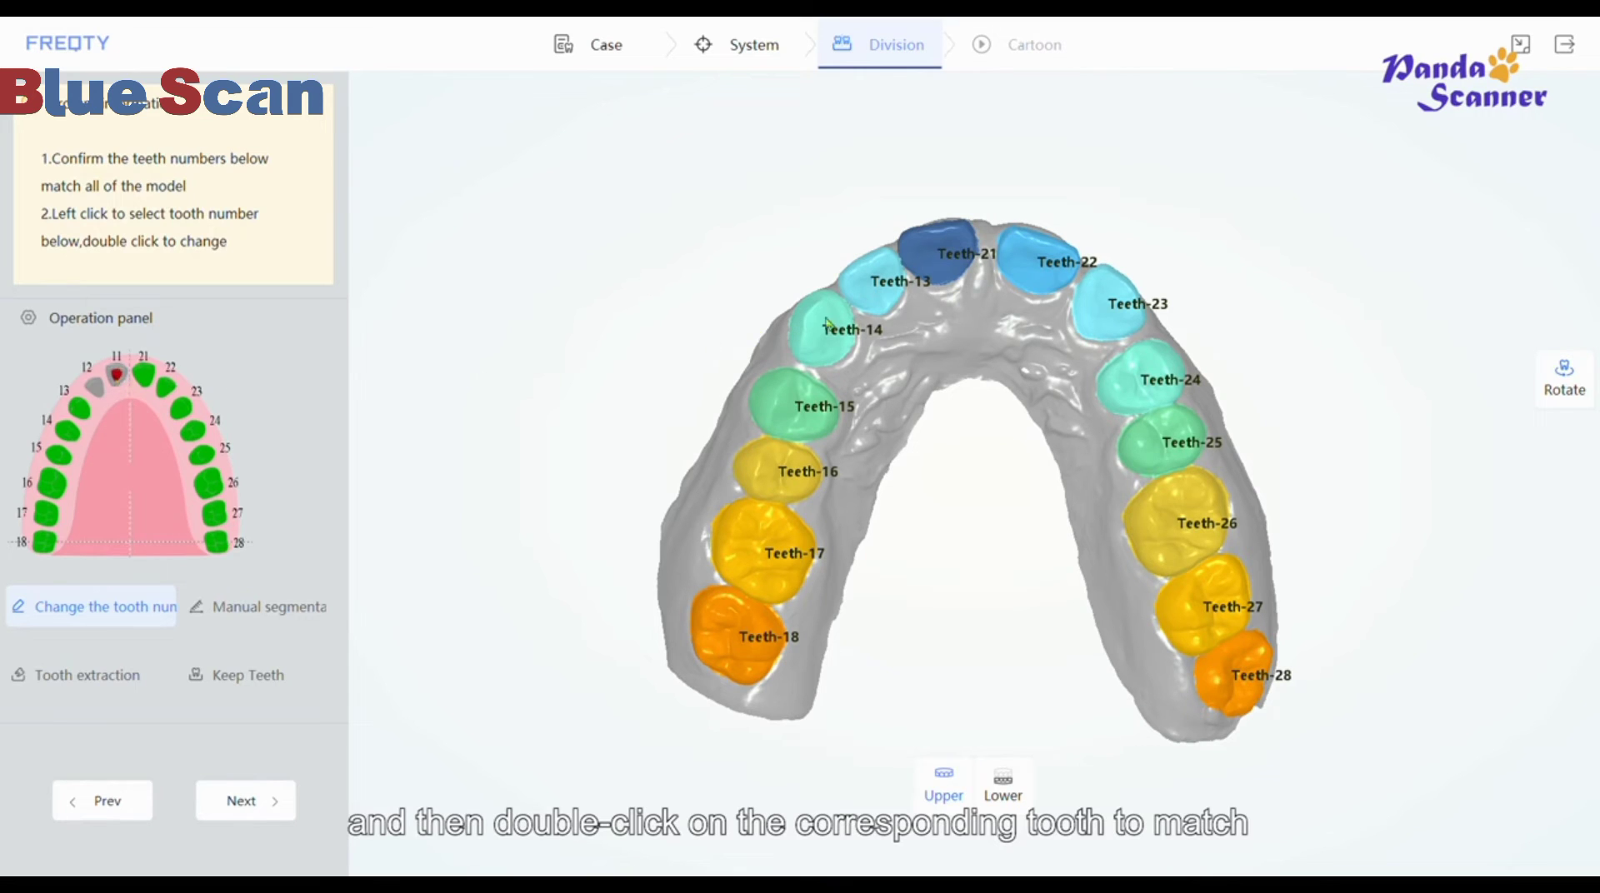
{"action": "double_click", "coordinate": [933, 273]}
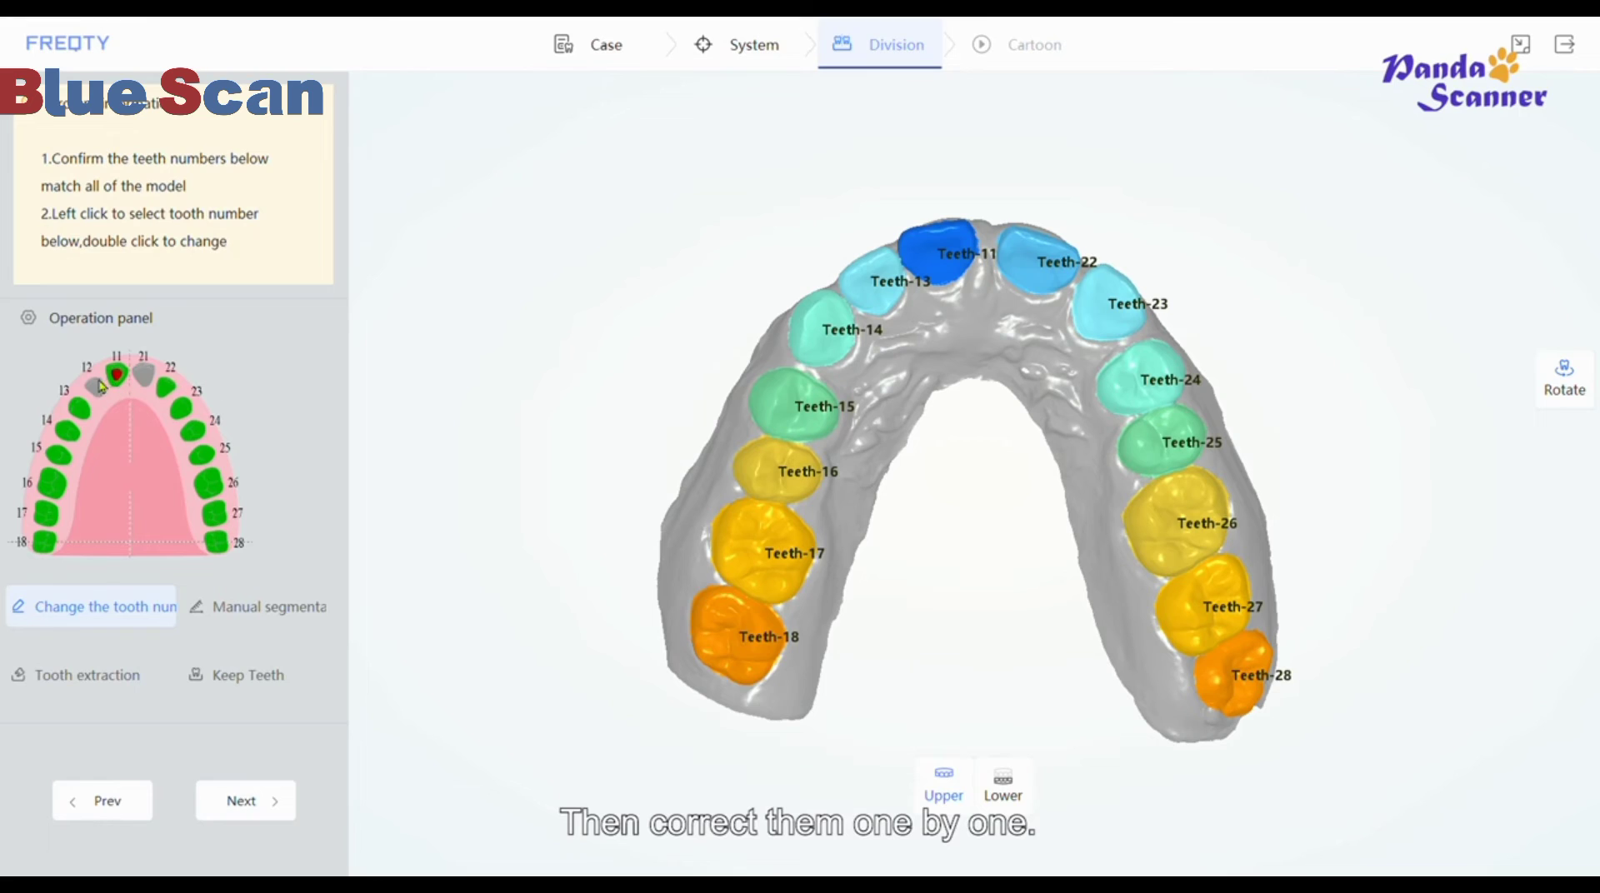
{"action": "double_click", "coordinate": [880, 294]}
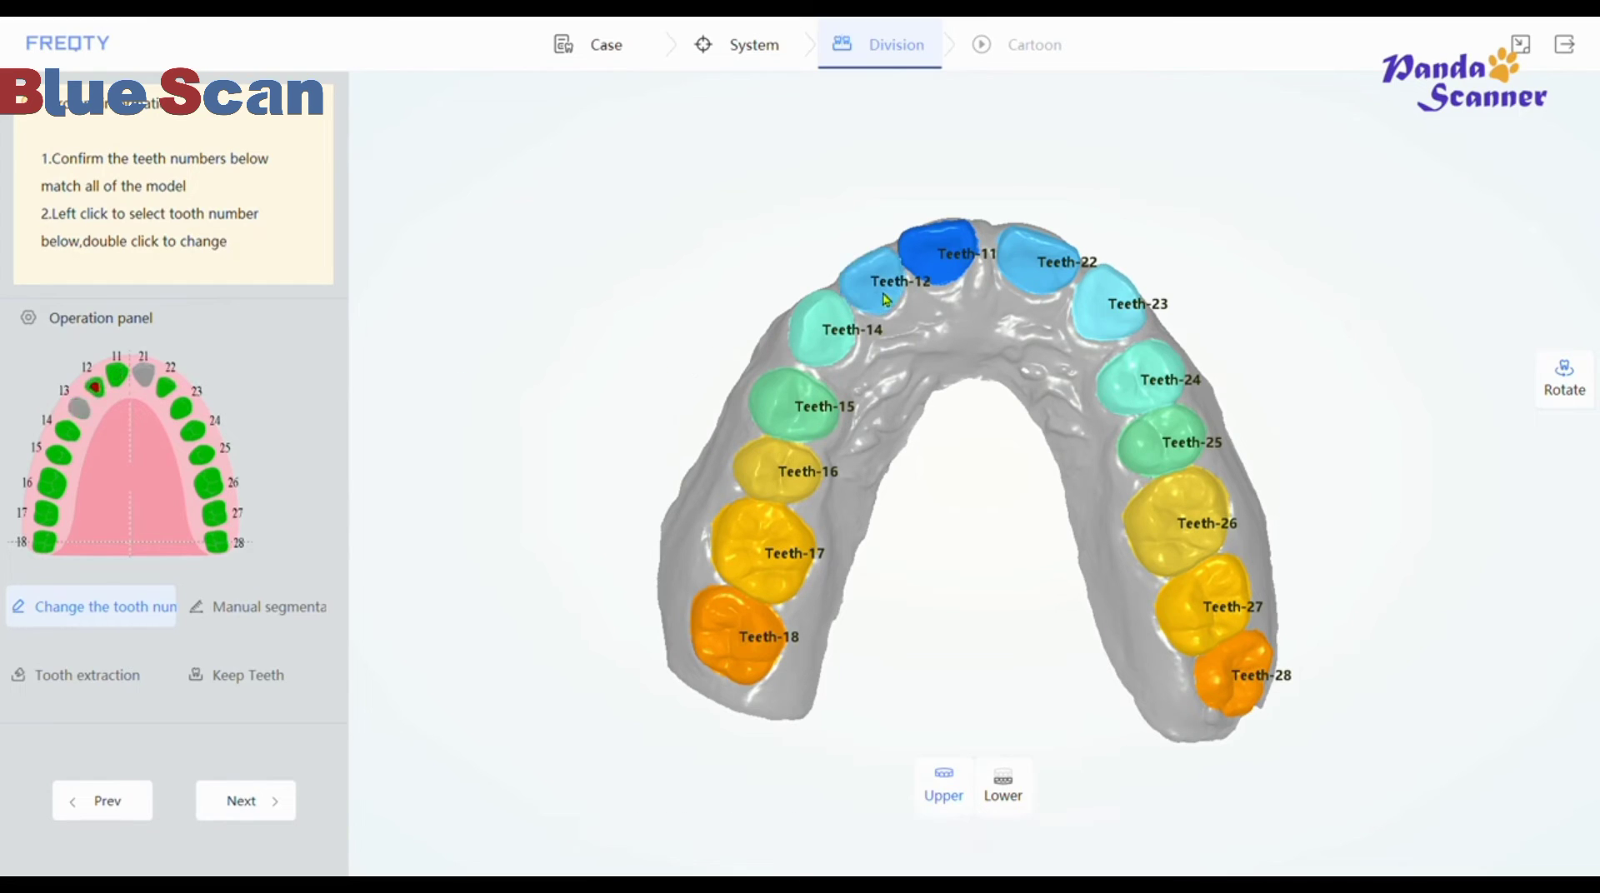
{"action": "double_click", "coordinate": [821, 354]}
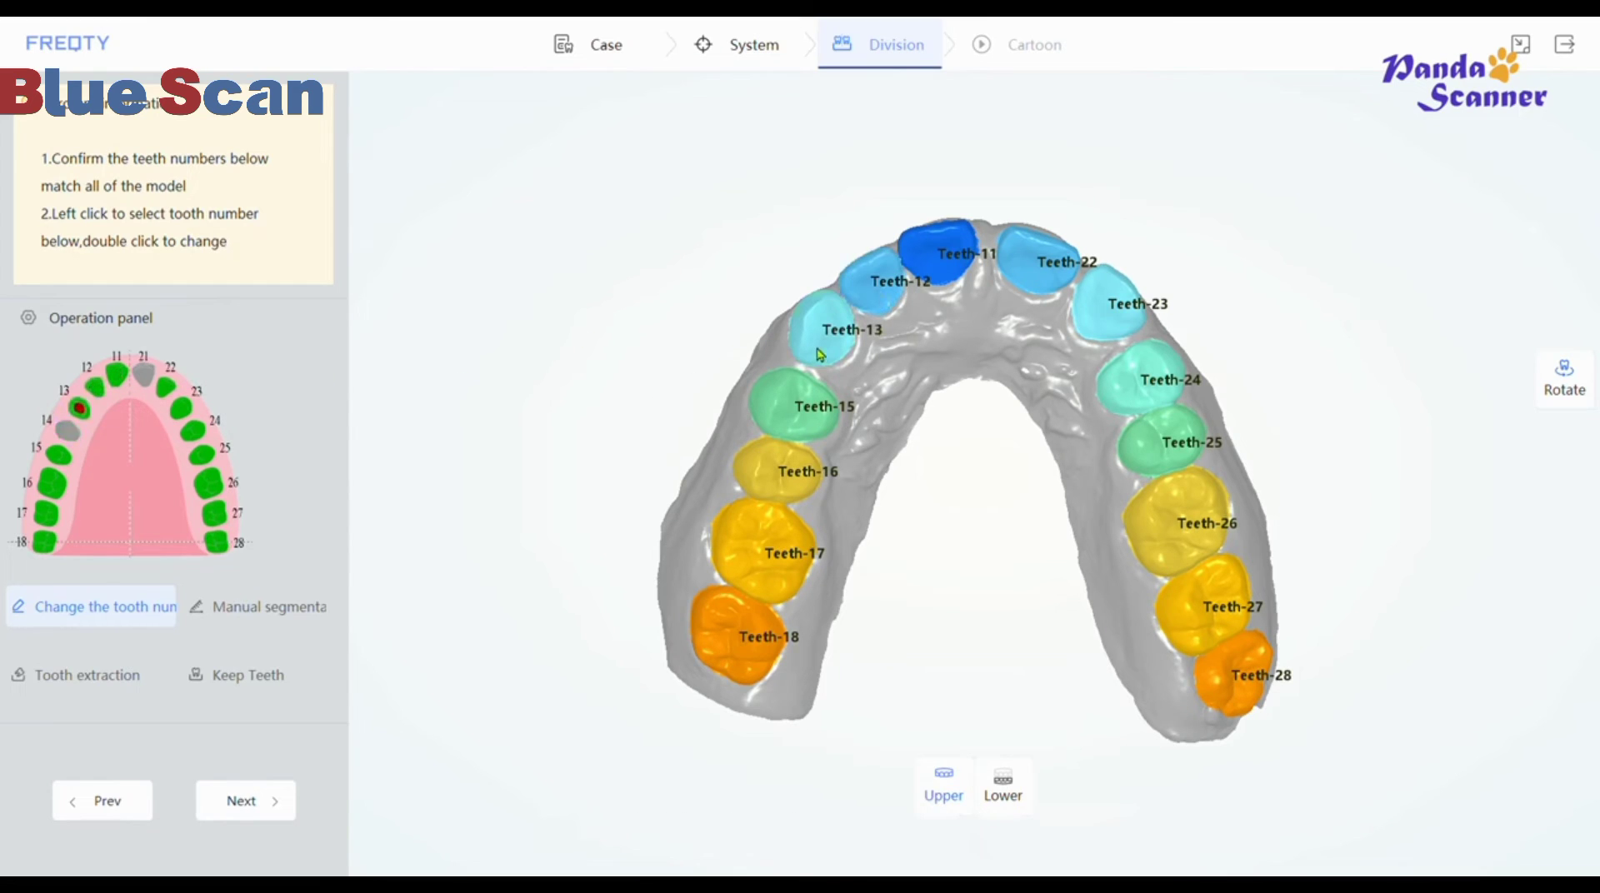
{"action": "double_click", "coordinate": [819, 422]}
{"action": "double_click", "coordinate": [792, 489]}
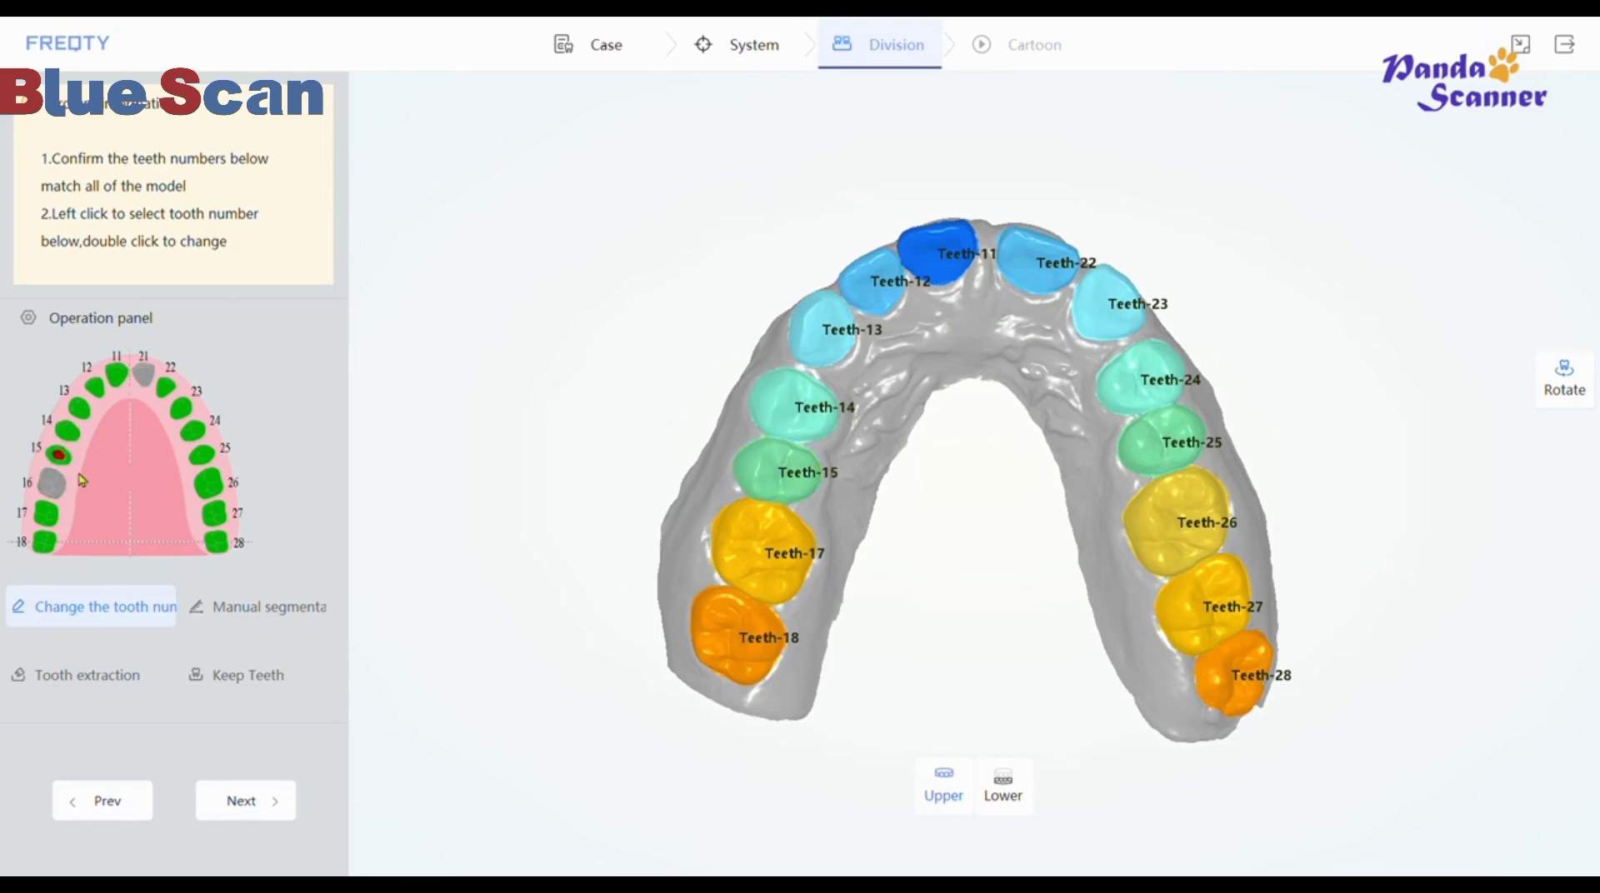
{"action": "double_click", "coordinate": [765, 550]}
{"action": "double_click", "coordinate": [754, 631]}
Step: Renumber the upper teeth on the opposite side as 21 to 27, from the central incisor back
{"action": "left_click", "coordinate": [144, 374]}
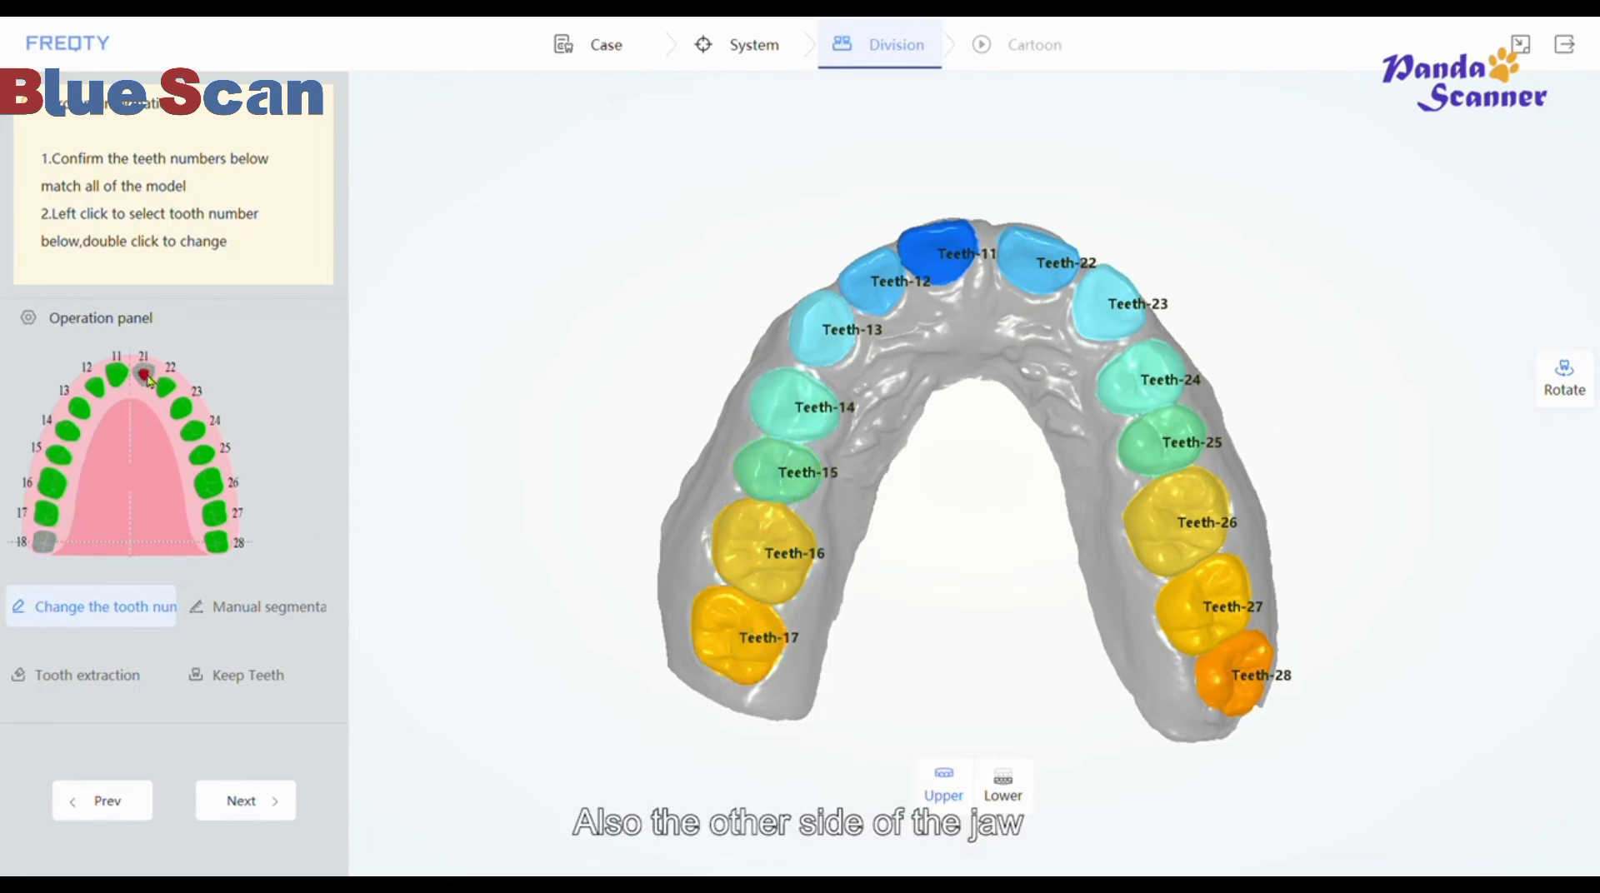
{"action": "double_click", "coordinate": [1036, 271]}
{"action": "double_click", "coordinate": [1116, 309]}
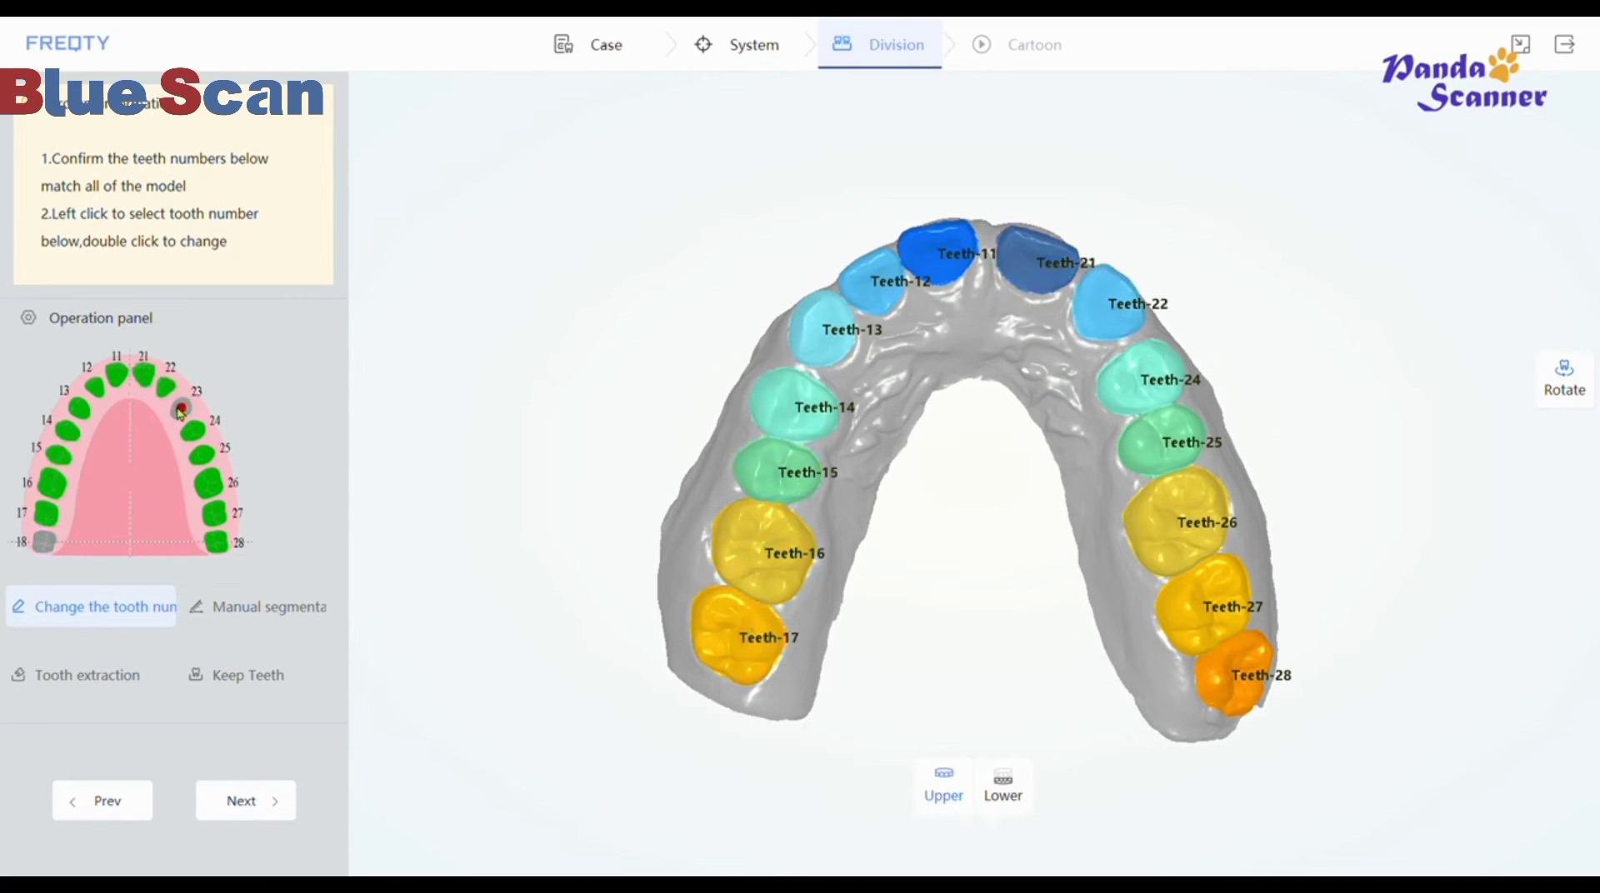
{"action": "double_click", "coordinate": [1130, 379]}
{"action": "left_click", "coordinate": [193, 433]}
{"action": "double_click", "coordinate": [1160, 433]}
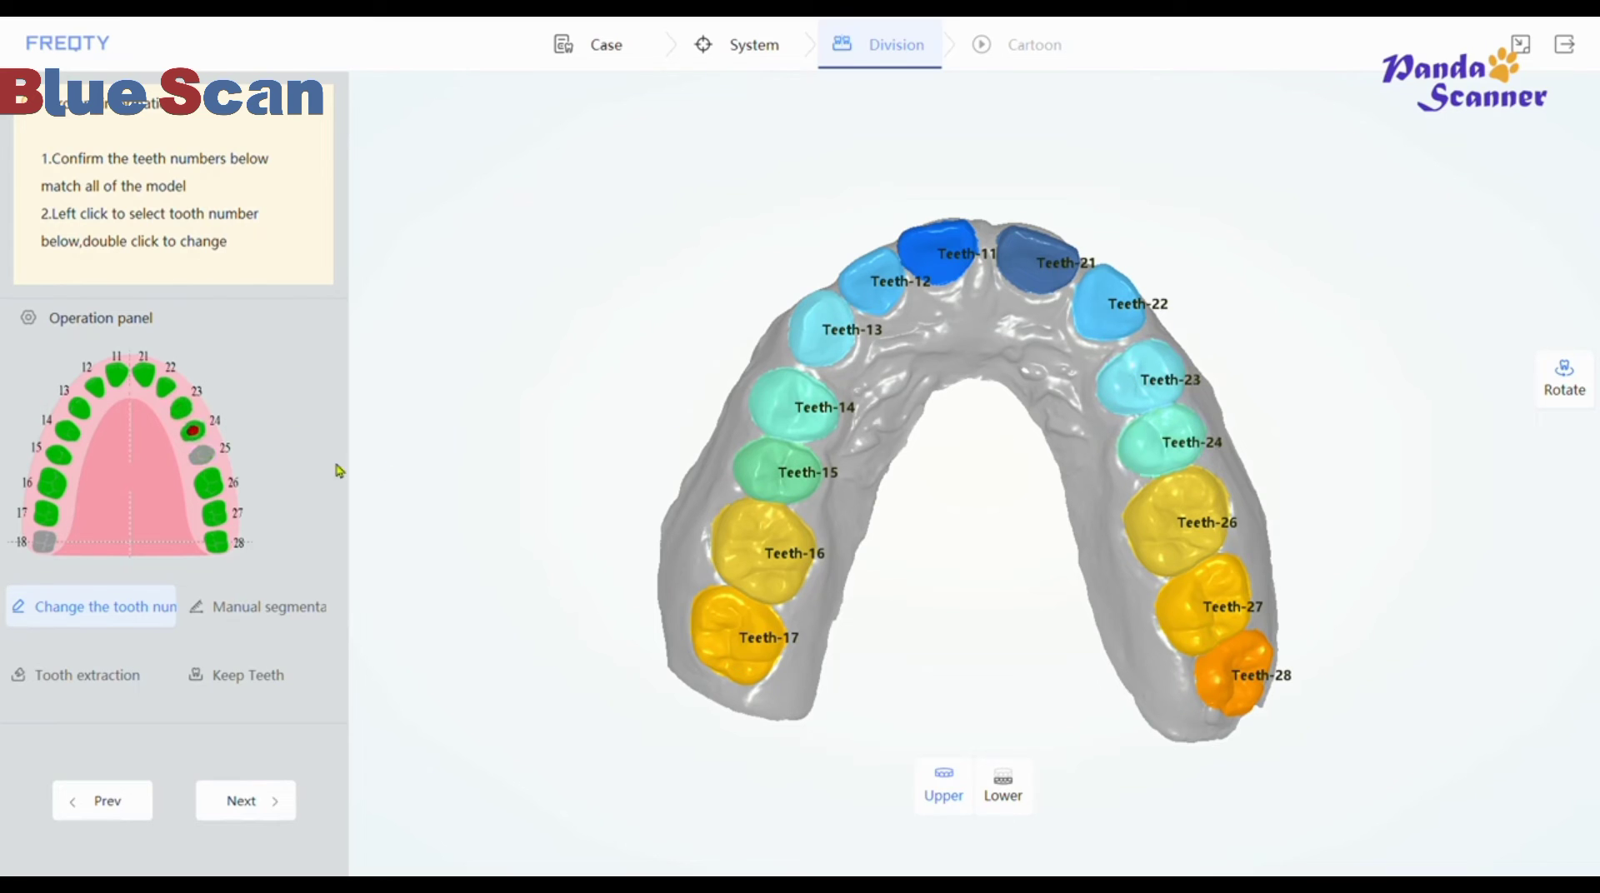
{"action": "double_click", "coordinate": [1218, 523]}
{"action": "double_click", "coordinate": [1186, 623]}
{"action": "double_click", "coordinate": [1228, 674]}
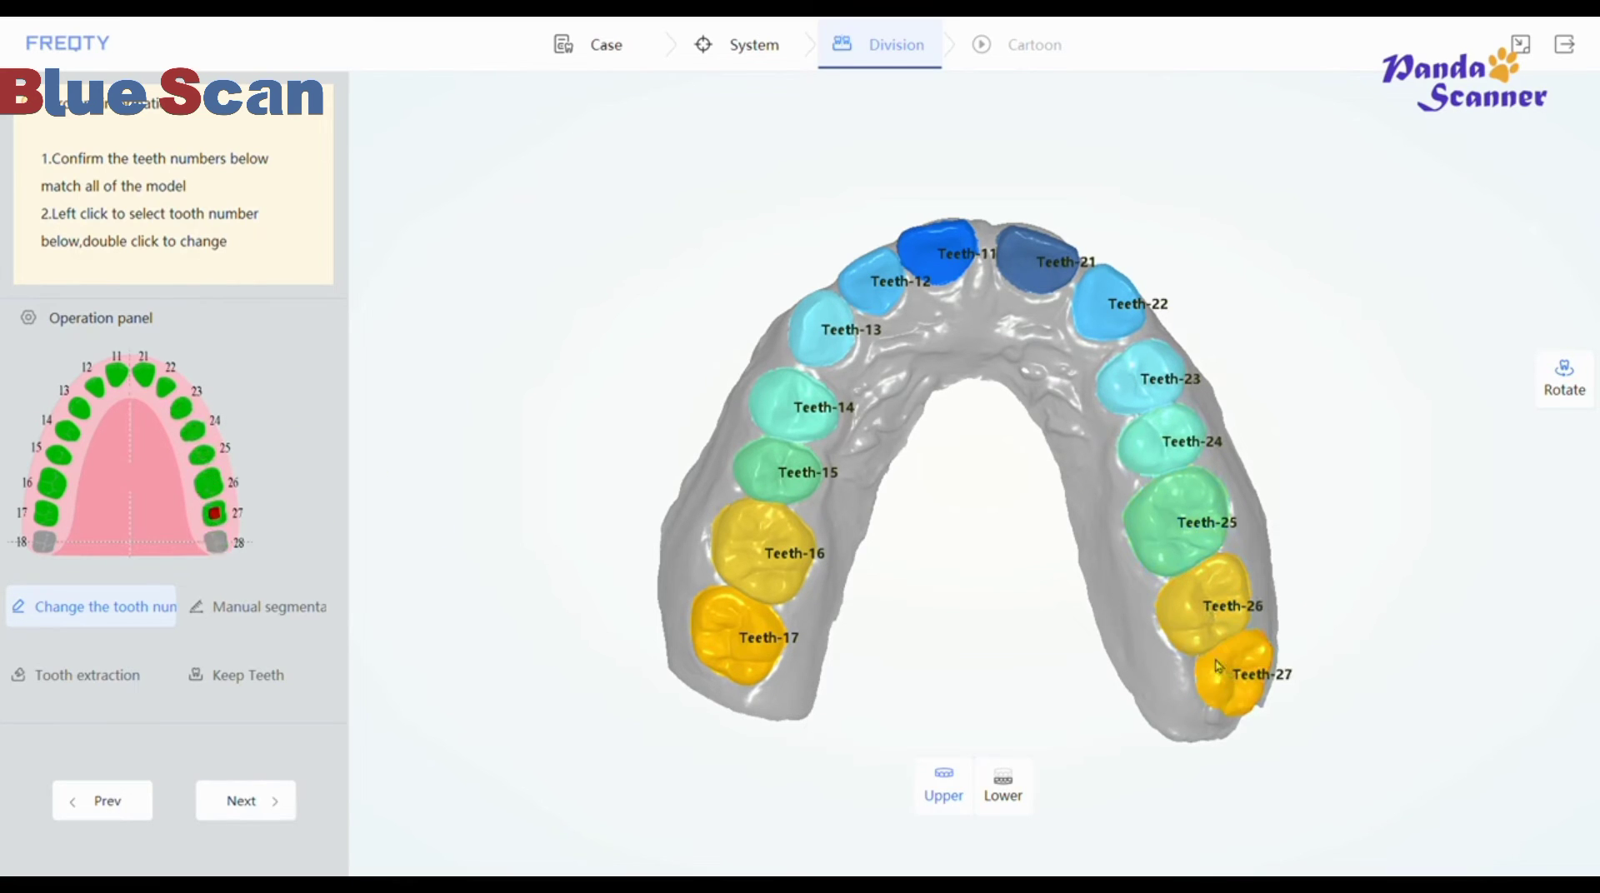
Step: Erase the coloured area of upper tooth 25 with manual segmentation
{"action": "left_click_drag", "start_coordinate": [1169, 631], "coordinate": [1109, 541]}
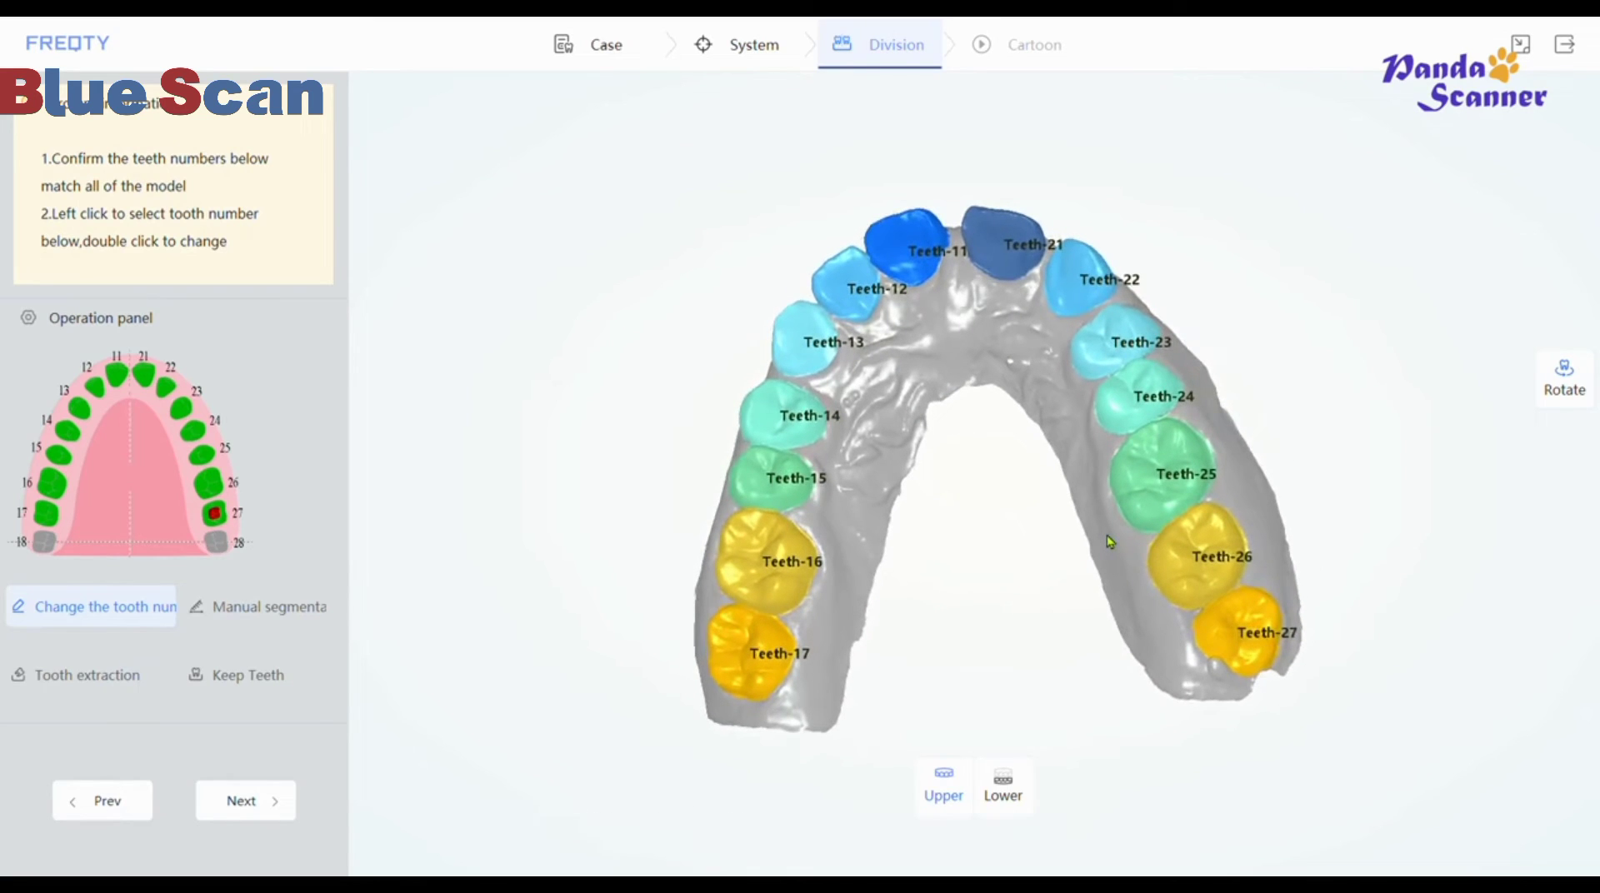
{"action": "left_click", "coordinate": [268, 615]}
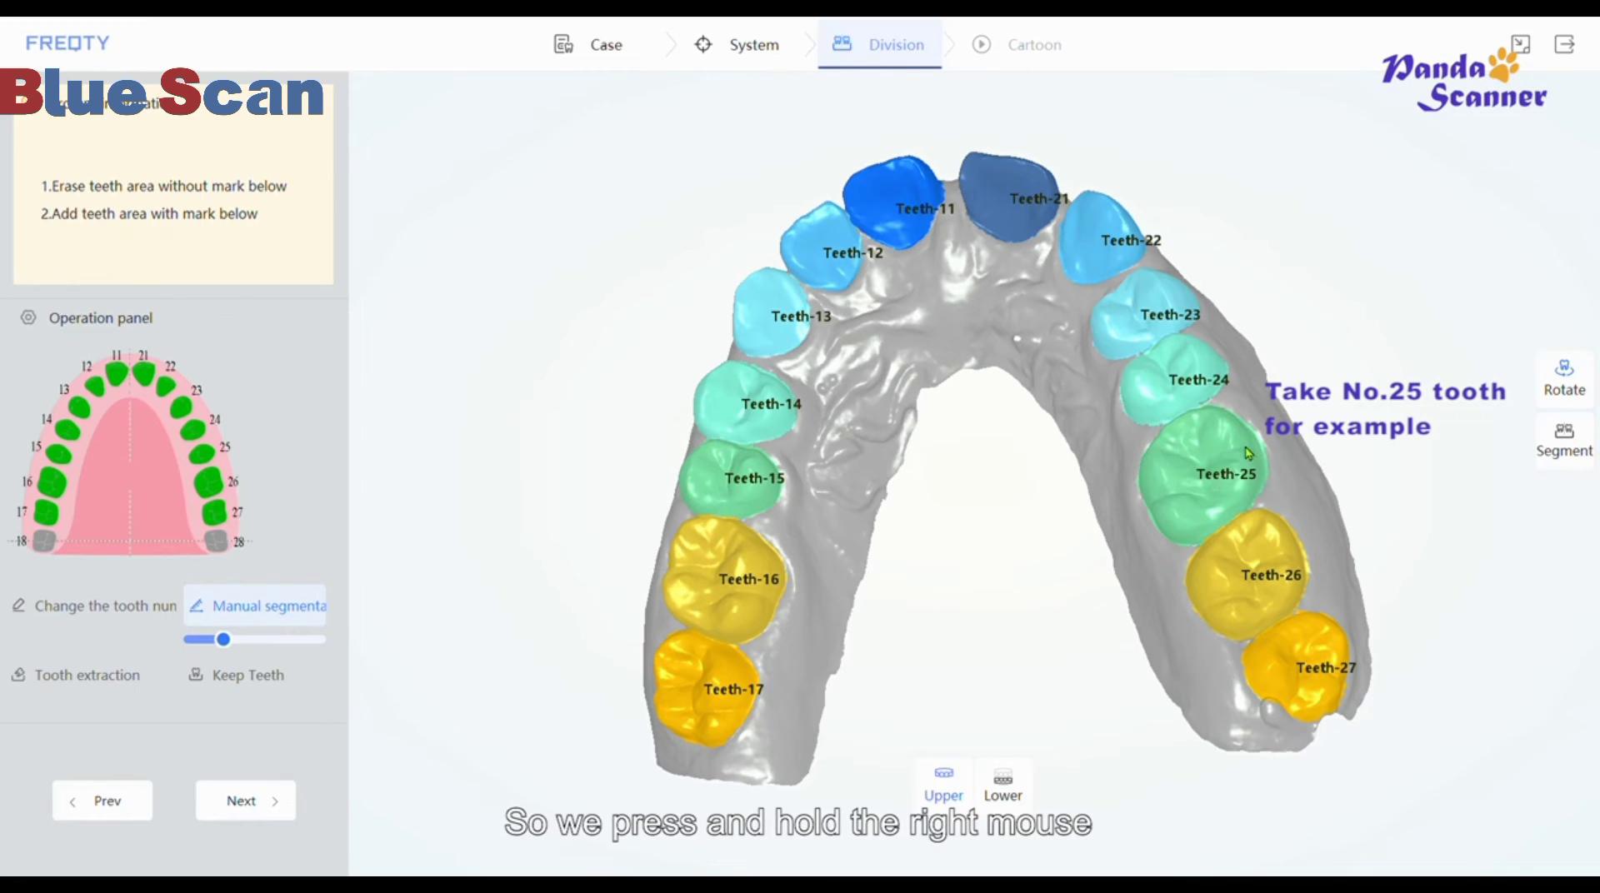
{"action": "mouse_move", "coordinate": [1131, 489]}
{"action": "left_mouse_down"}
{"action": "mouse_move", "coordinate": [1264, 454]}
{"action": "mouse_move", "coordinate": [1175, 483]}
{"action": "mouse_move", "coordinate": [1237, 499]}
{"action": "mouse_move", "coordinate": [1193, 533]}
{"action": "mouse_move", "coordinate": [1253, 483]}
{"action": "mouse_move", "coordinate": [1149, 463]}
{"action": "mouse_move", "coordinate": [1221, 429]}
{"action": "mouse_move", "coordinate": [1204, 416]}
{"action": "mouse_move", "coordinate": [1158, 432]}
{"action": "mouse_move", "coordinate": [1197, 405]}
{"action": "left_mouse_up"}
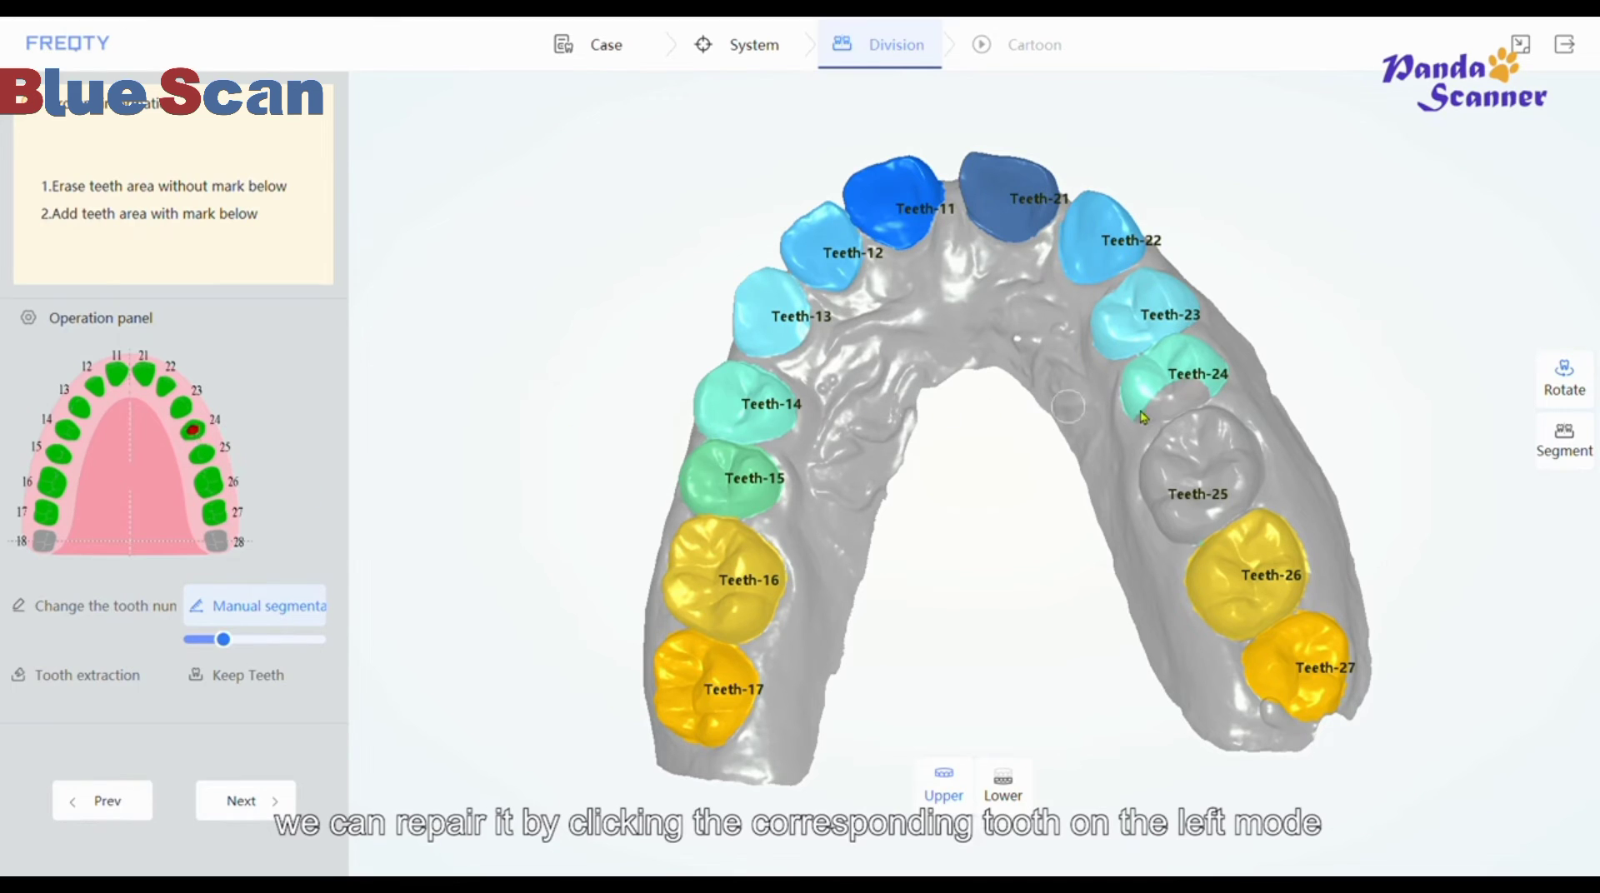
Step: Repaint the accidentally erased part of tooth 24 and deselect that tooth
{"action": "left_click_drag", "start_coordinate": [1145, 417], "coordinate": [1158, 401]}
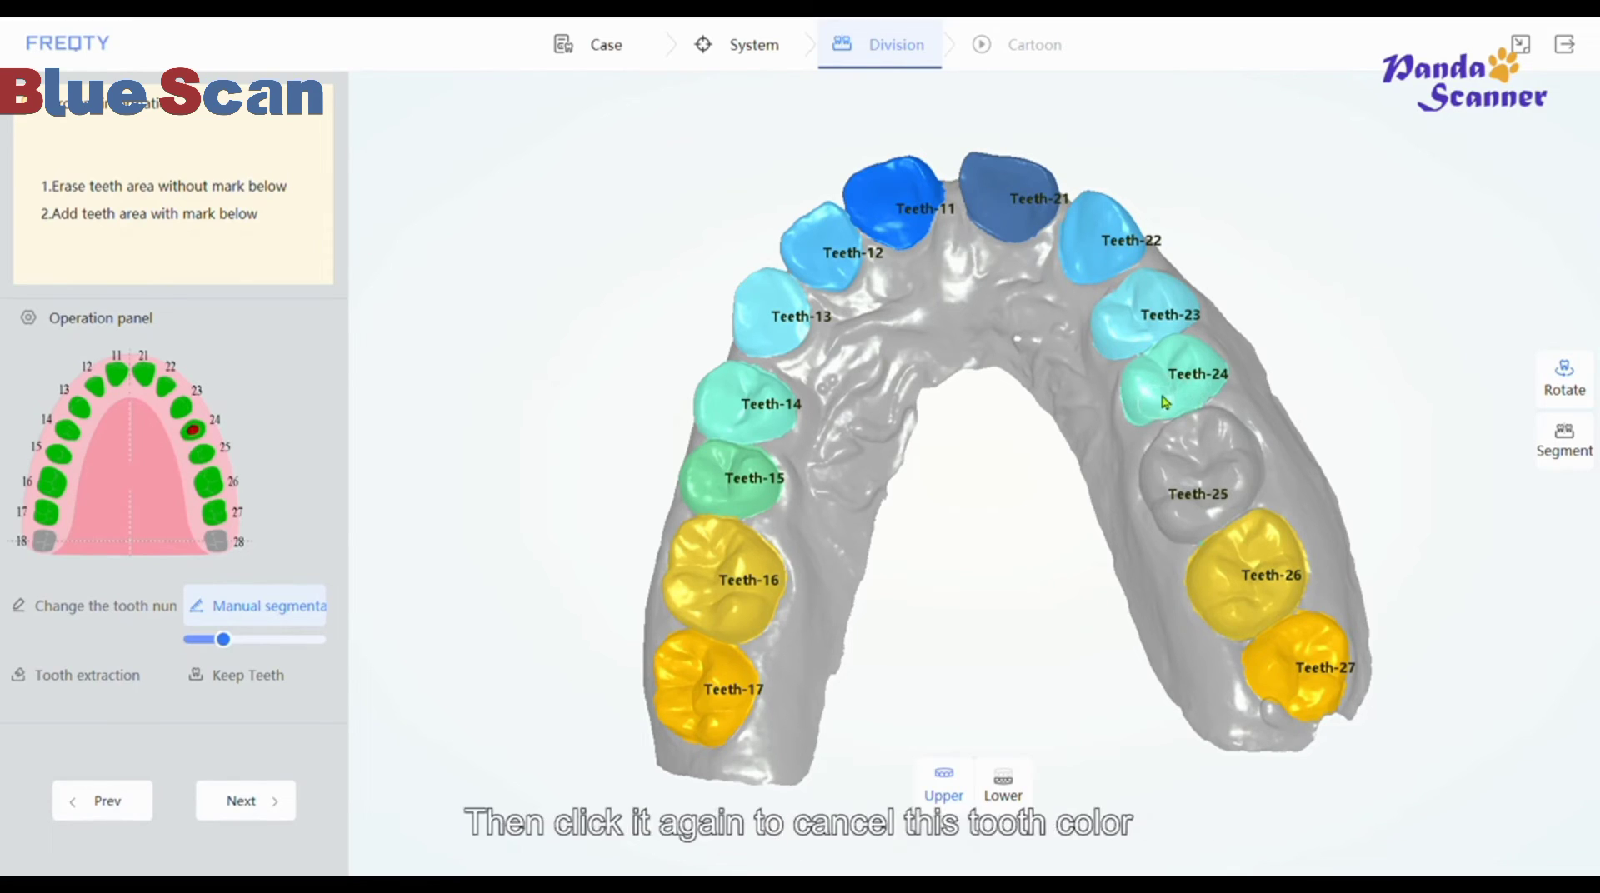
{"action": "left_click", "coordinate": [196, 433]}
Step: Mark tooth 25 as a tooth to keep in the upper arch
{"action": "mouse_move", "coordinate": [1296, 483]}
{"action": "middle_mouse_down"}
{"action": "mouse_move", "coordinate": [1088, 533]}
{"action": "mouse_move", "coordinate": [853, 626]}
{"action": "mouse_move", "coordinate": [1181, 780]}
{"action": "mouse_move", "coordinate": [1187, 575]}
{"action": "mouse_move", "coordinate": [1145, 570]}
{"action": "mouse_move", "coordinate": [890, 720]}
{"action": "middle_mouse_up"}
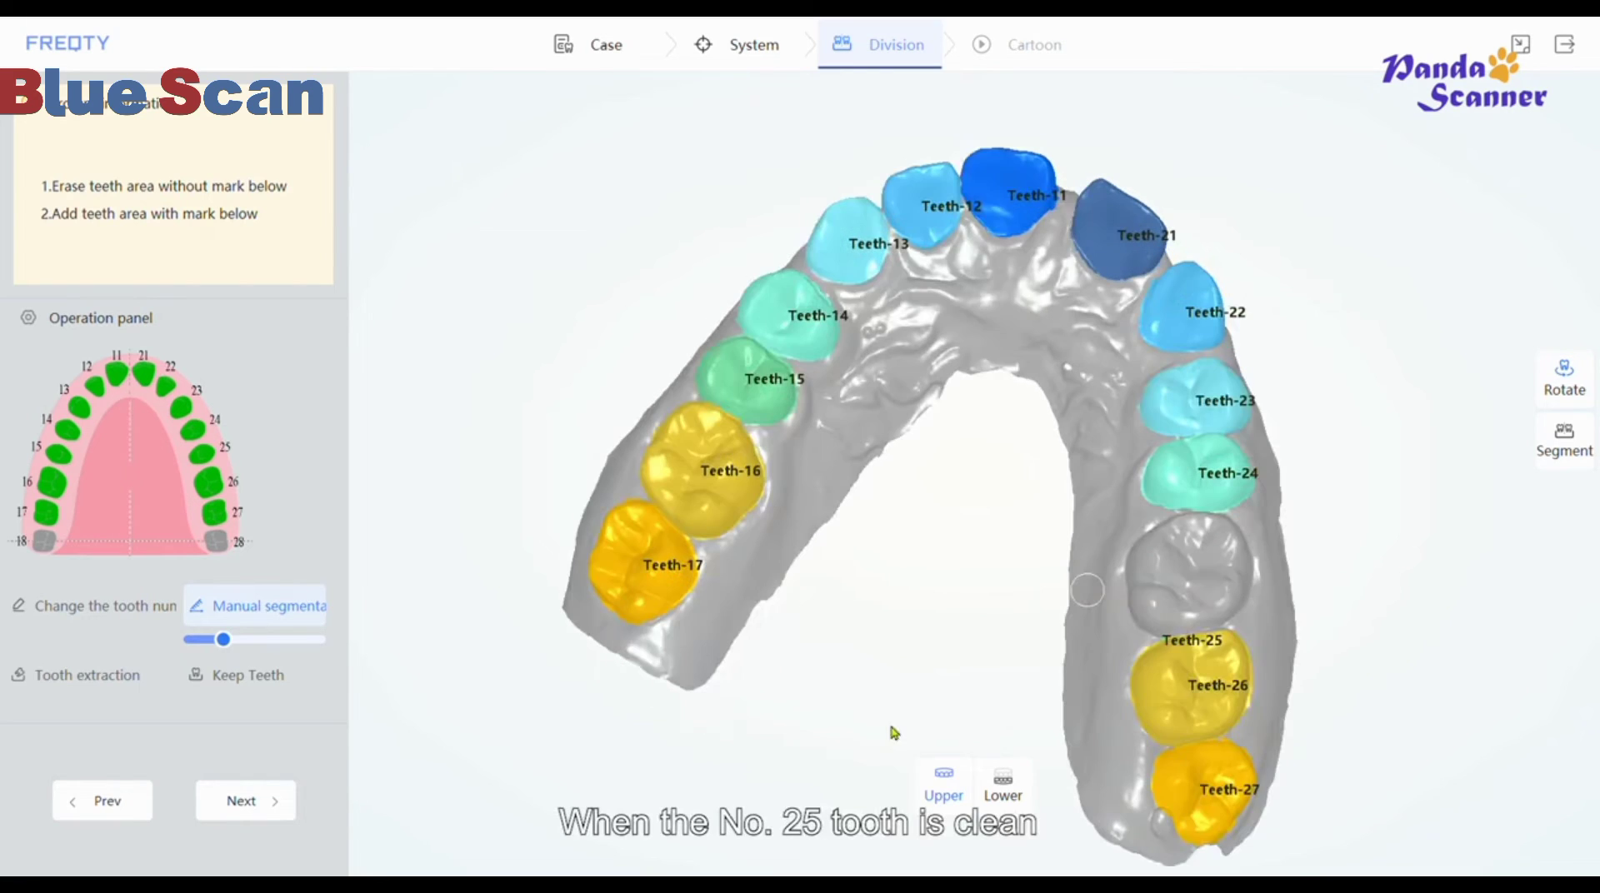
{"action": "left_click", "coordinate": [228, 680]}
{"action": "left_click", "coordinate": [201, 455]}
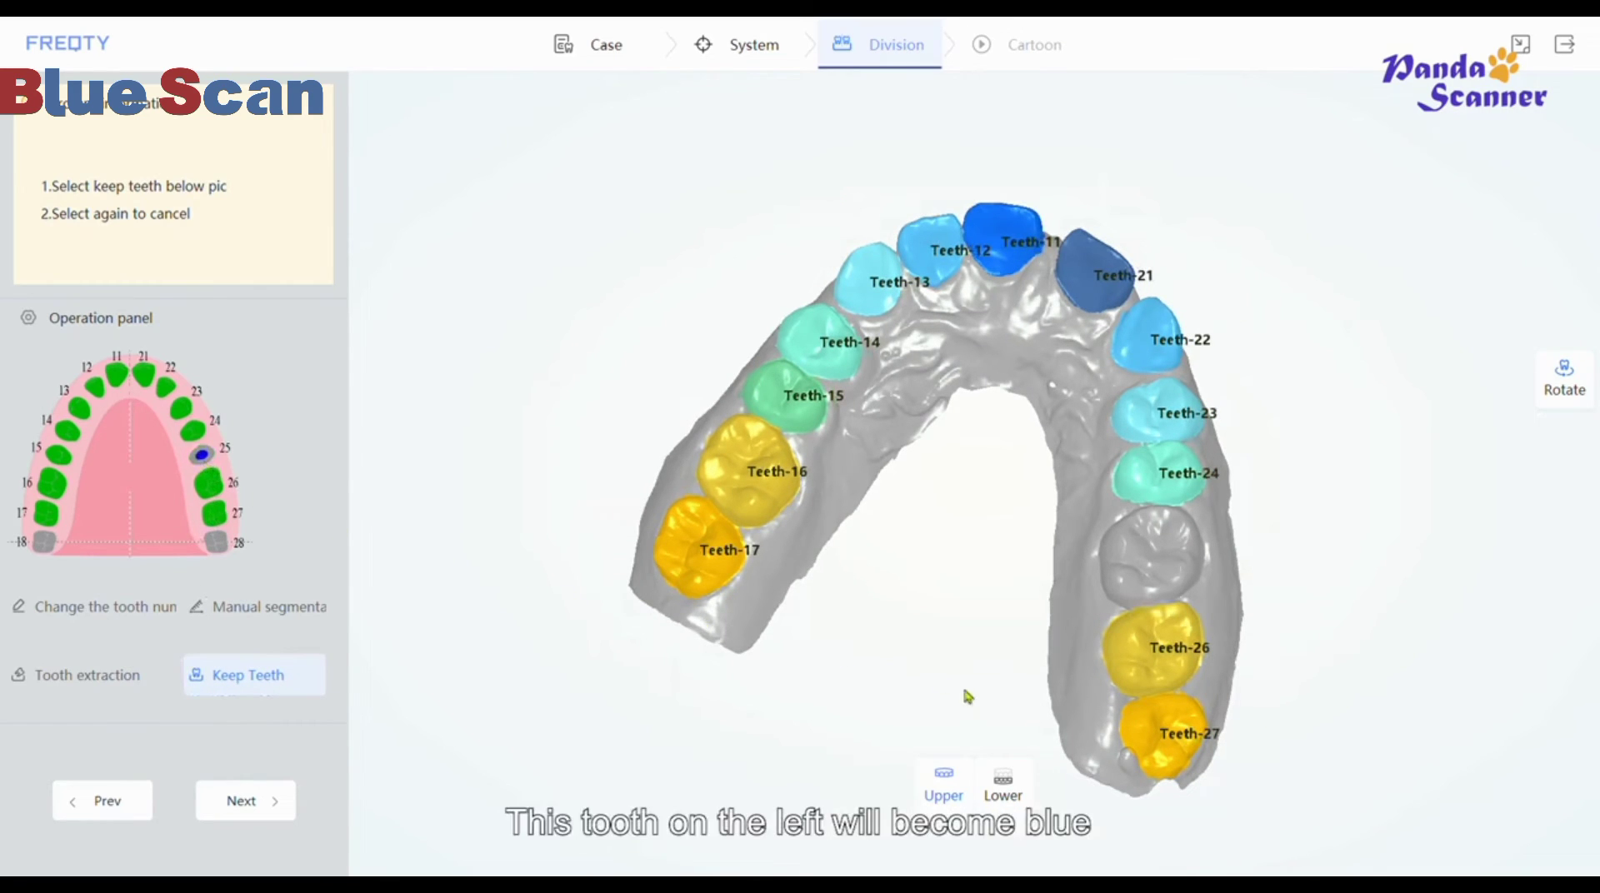
Step: Mark teeth 38 and 48 of the lower arch for extraction
{"action": "left_click_drag", "start_coordinate": [1081, 718], "coordinate": [1223, 640]}
{"action": "left_click", "coordinate": [1001, 781]}
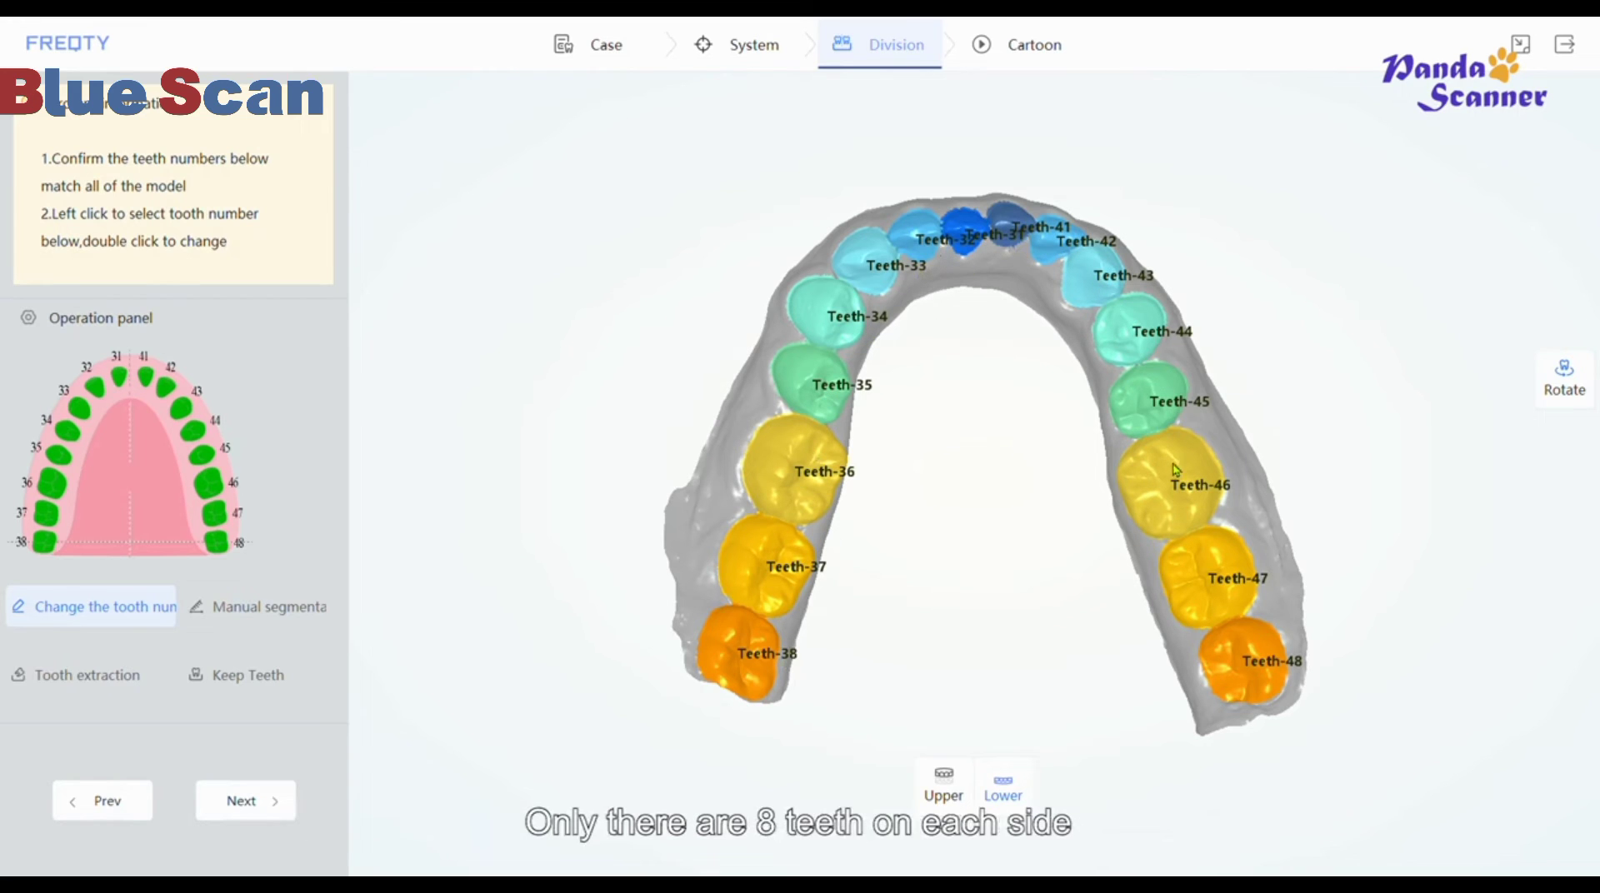
{"action": "left_click_drag", "start_coordinate": [960, 277], "coordinate": [813, 640]}
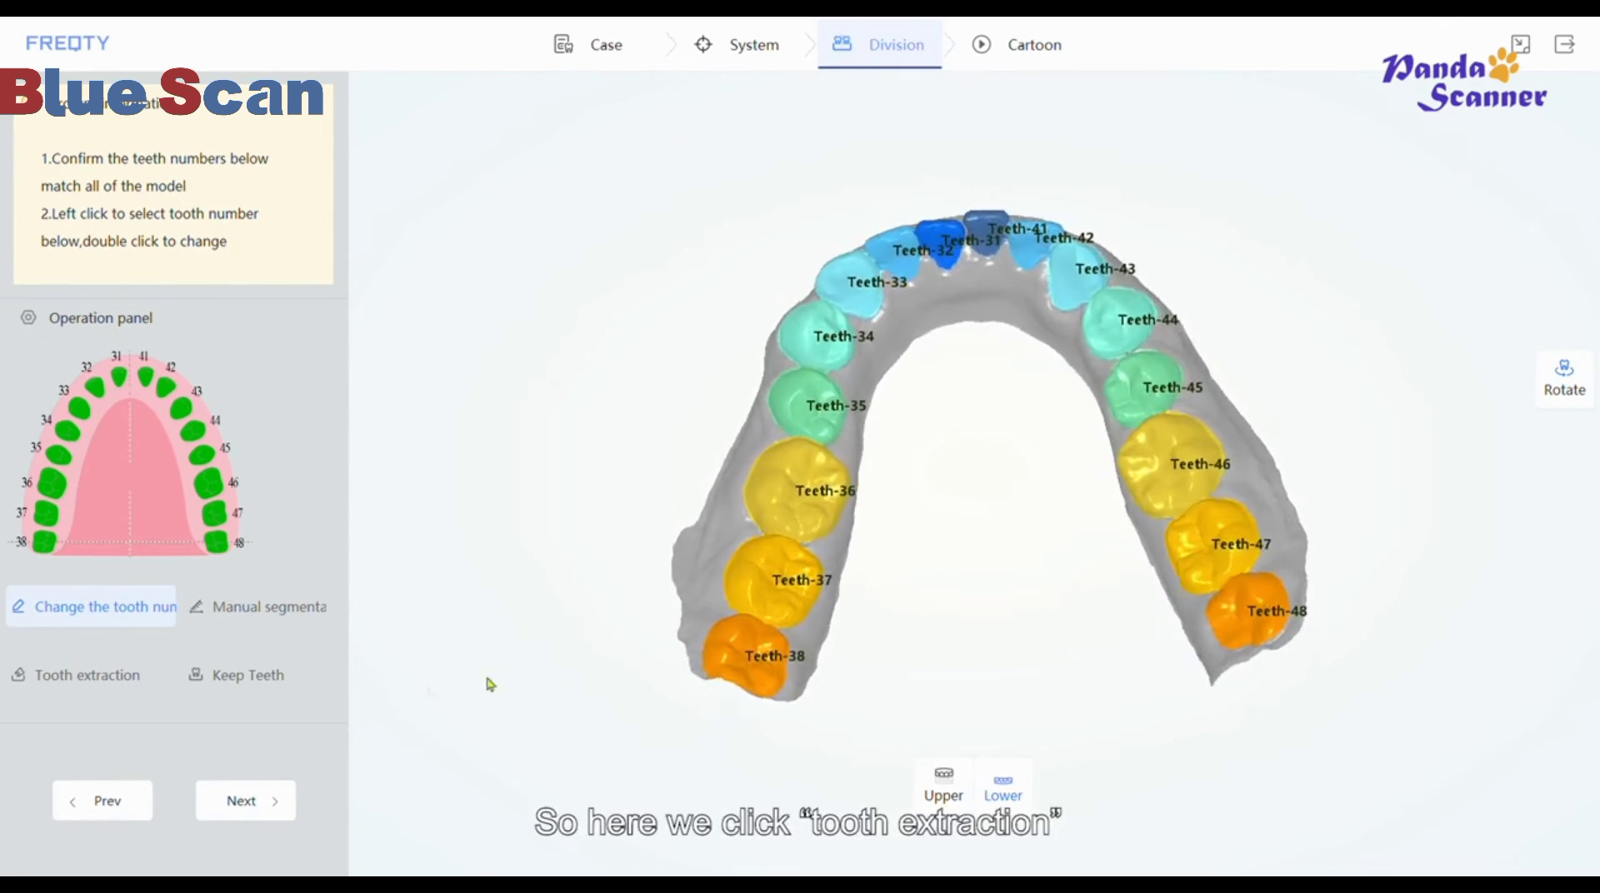
{"action": "left_click", "coordinate": [77, 688]}
{"action": "left_click", "coordinate": [46, 542]}
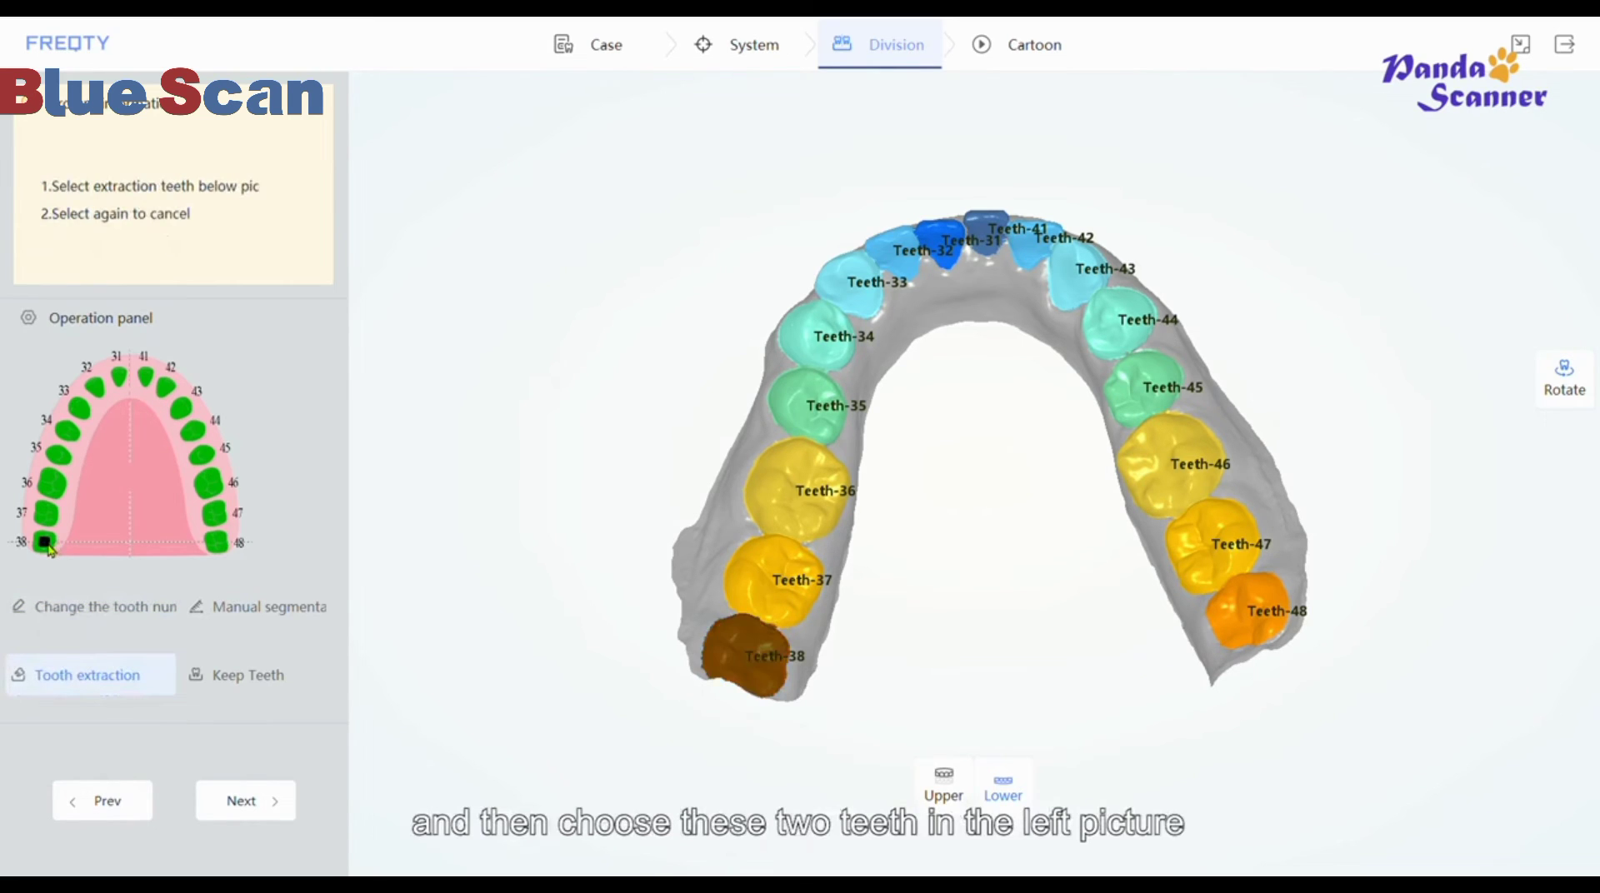
{"action": "left_click", "coordinate": [215, 543]}
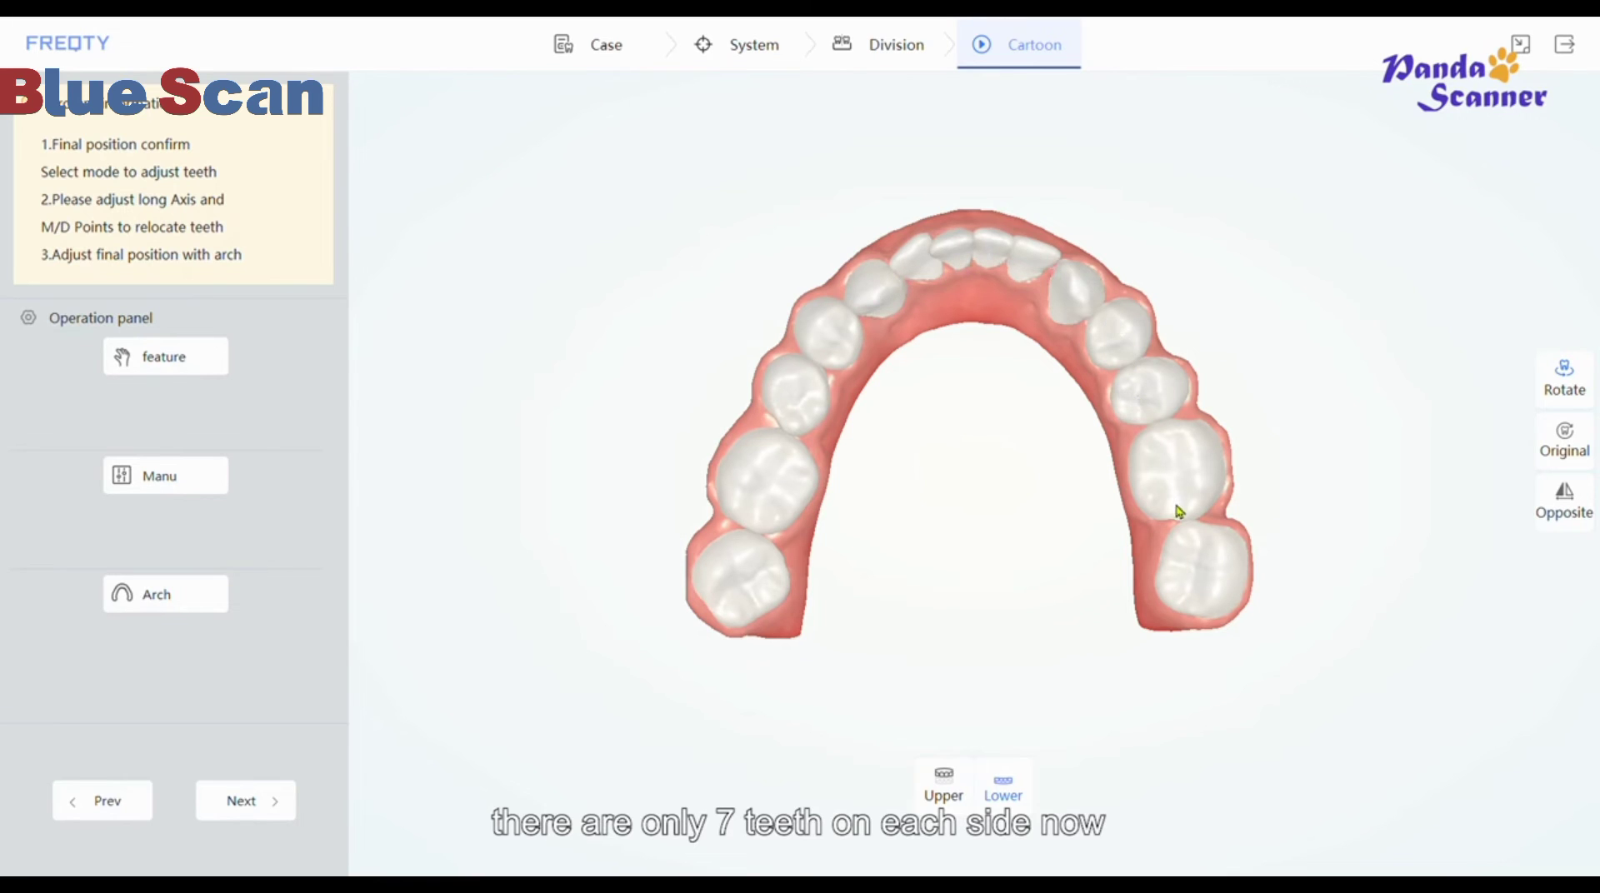
Step: Proceed to the Cartoon stage with the automatic arrangement and view the lower and upper arches
{"action": "left_click", "coordinate": [241, 801]}
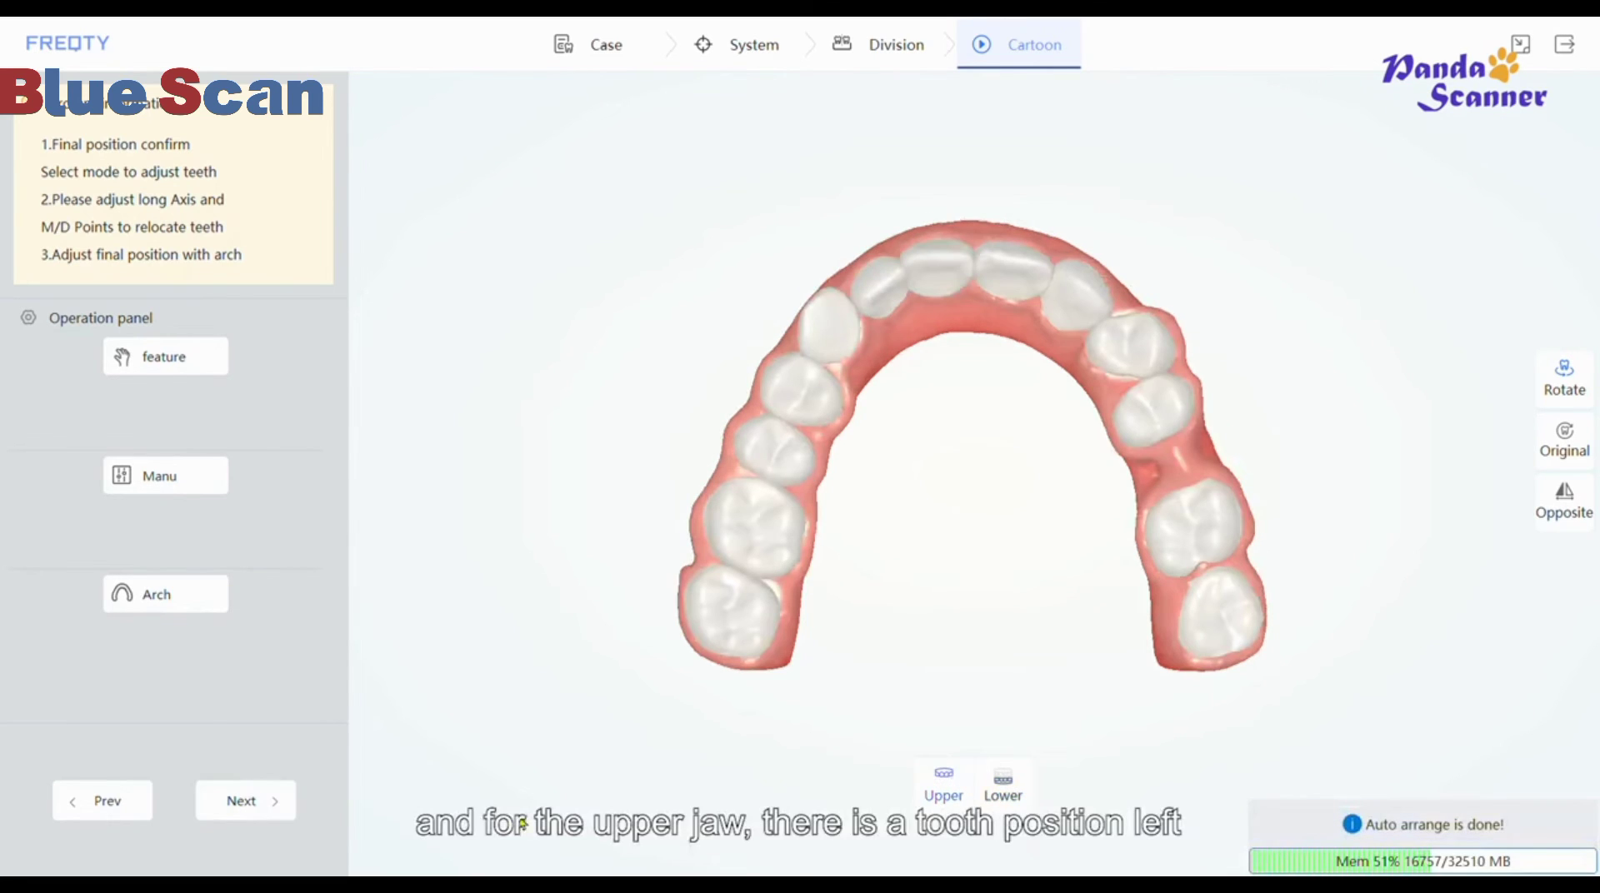
{"action": "left_click", "coordinate": [1005, 788]}
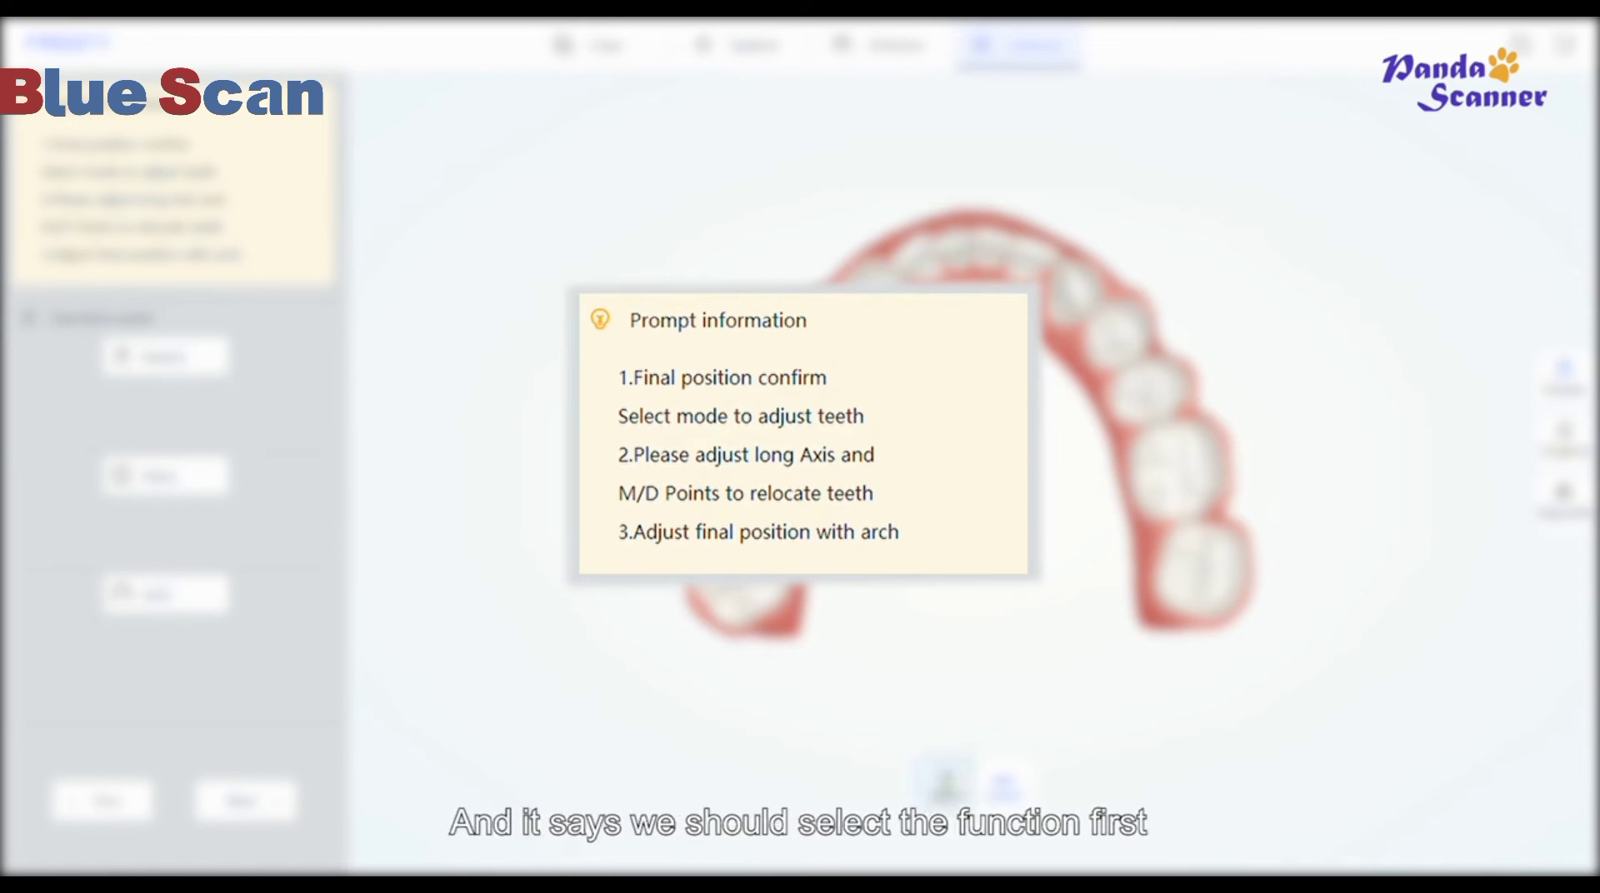
{"action": "left_click", "coordinate": [944, 779]}
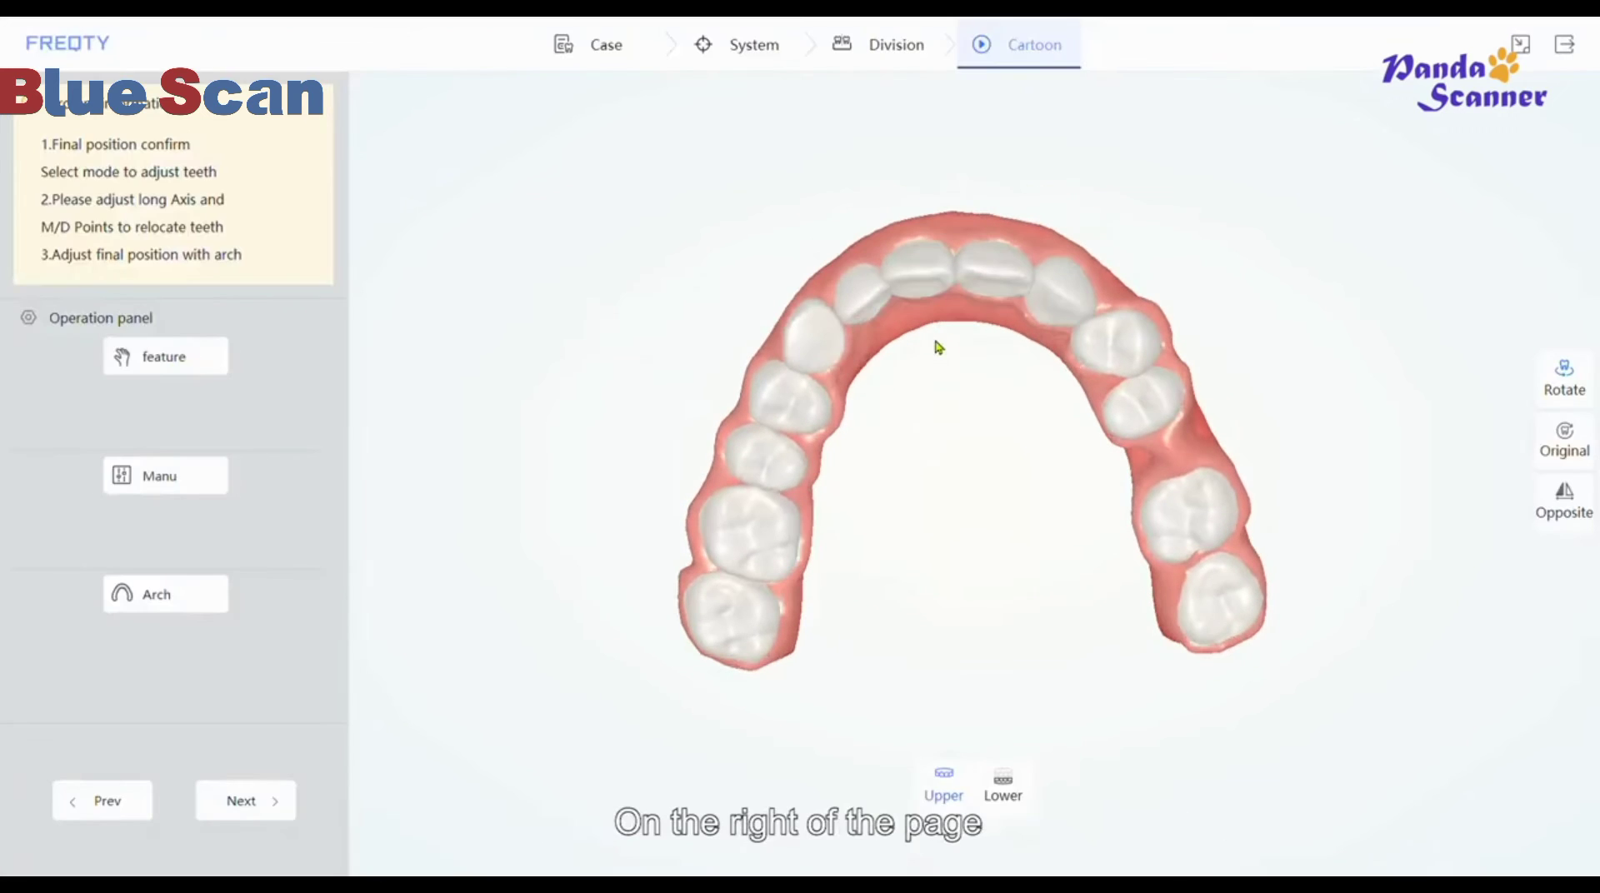
Step: Overlay the original tooth positions on the arranged upper arch, inspect the differences, and hide the overlay
{"action": "left_click_drag", "start_coordinate": [950, 322], "coordinate": [921, 208]}
{"action": "left_click", "coordinate": [1571, 372]}
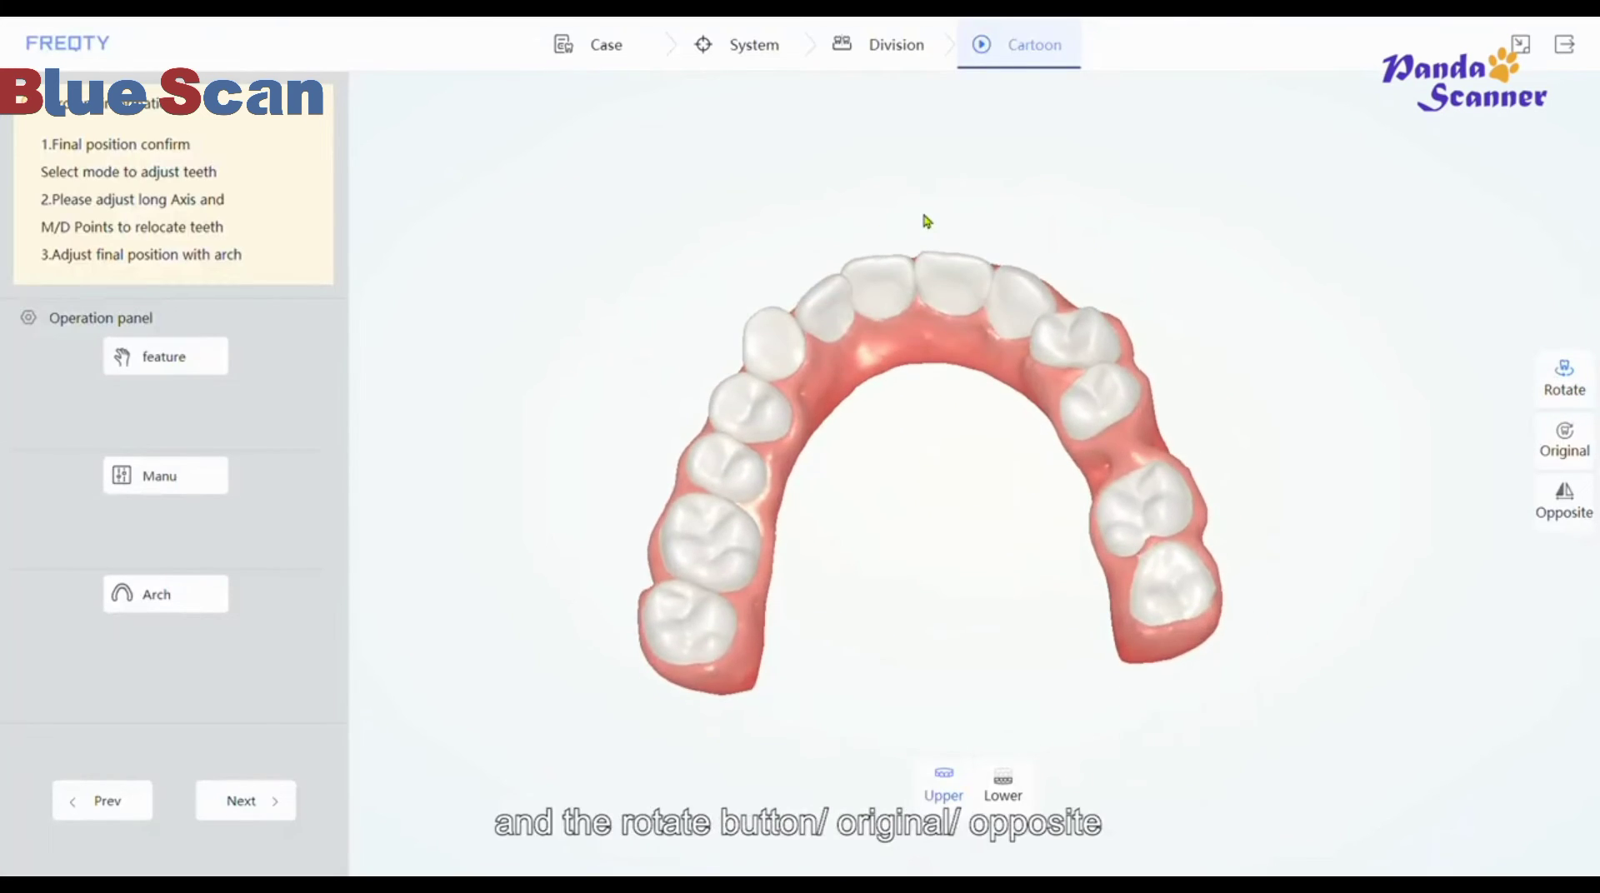
{"action": "left_click", "coordinate": [1571, 439]}
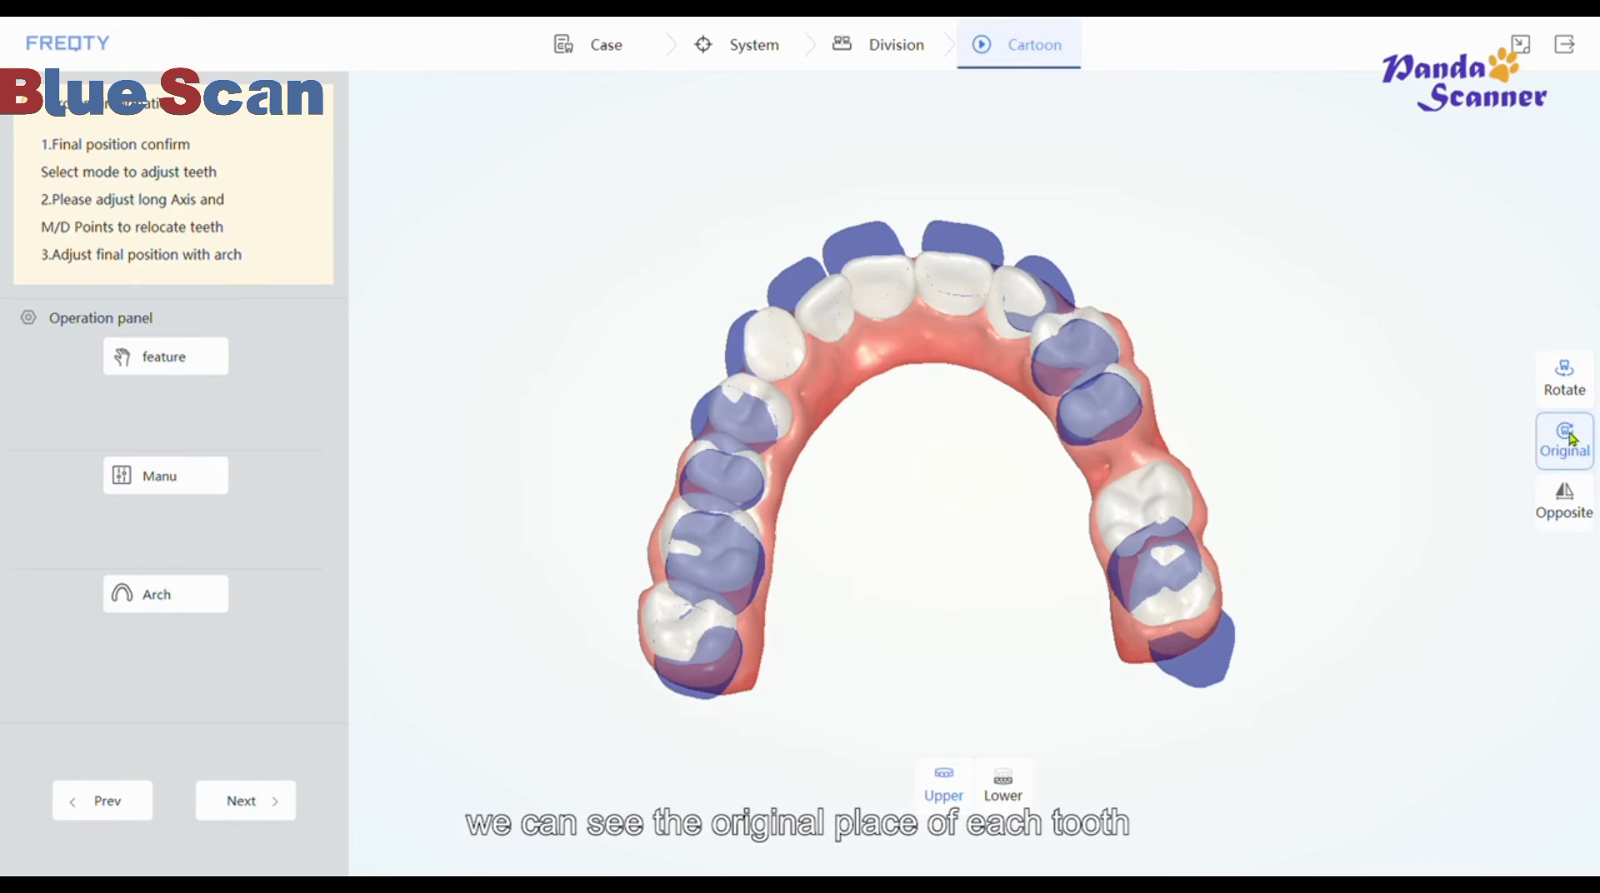
{"action": "left_click_drag", "start_coordinate": [981, 375], "coordinate": [890, 379]}
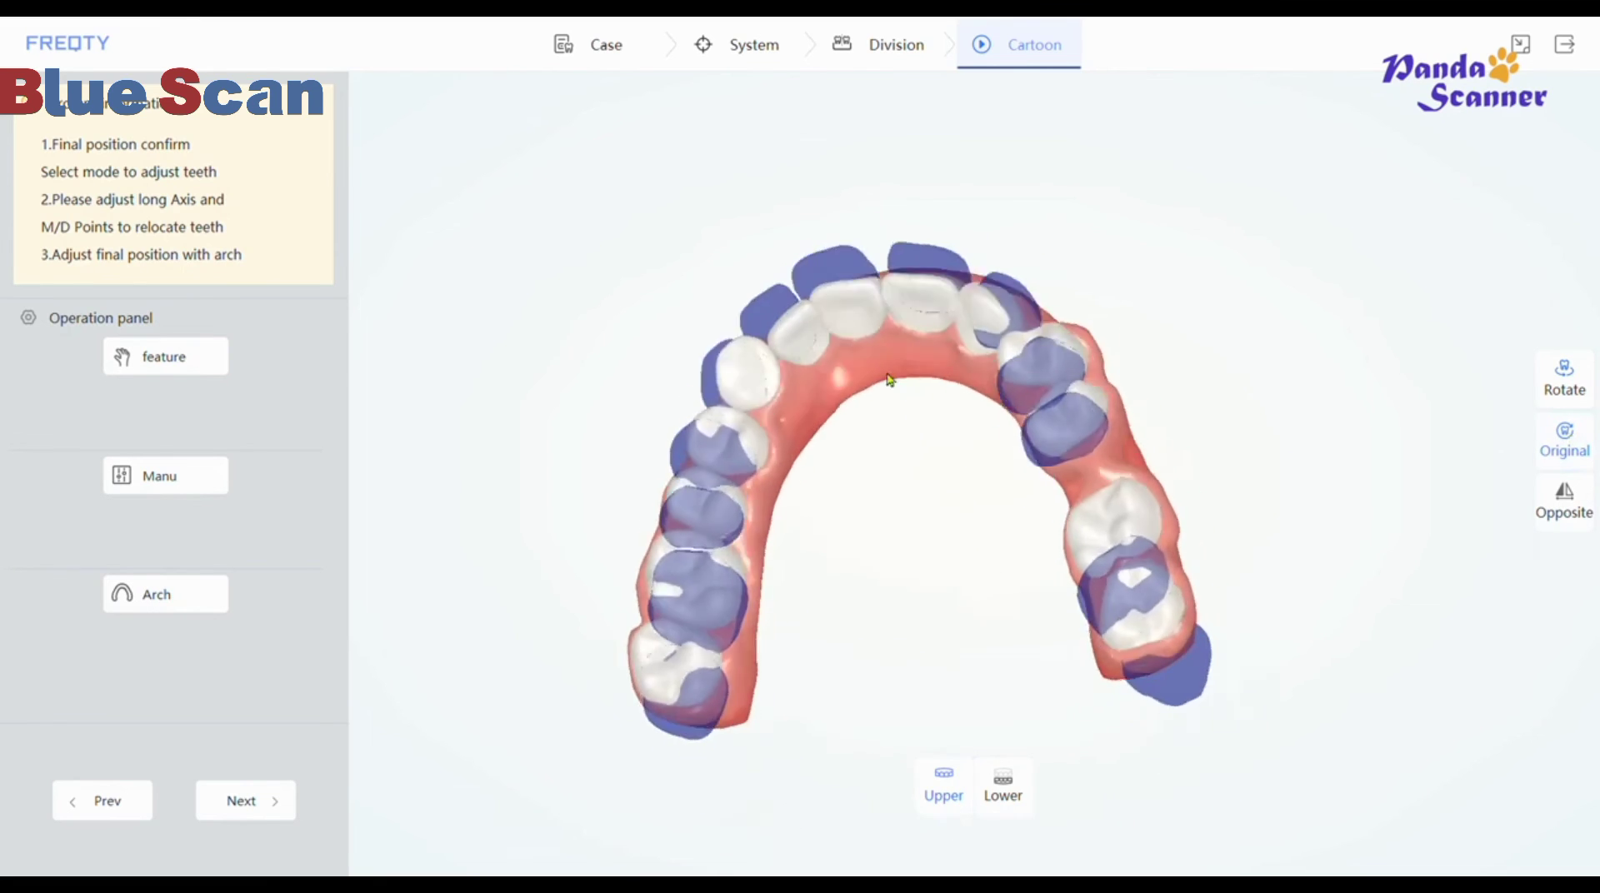
{"action": "left_click", "coordinate": [1563, 442]}
Step: Overlay the opposing teeth on the upper arch to check the bite, and hide them again
{"action": "left_click", "coordinate": [1560, 503]}
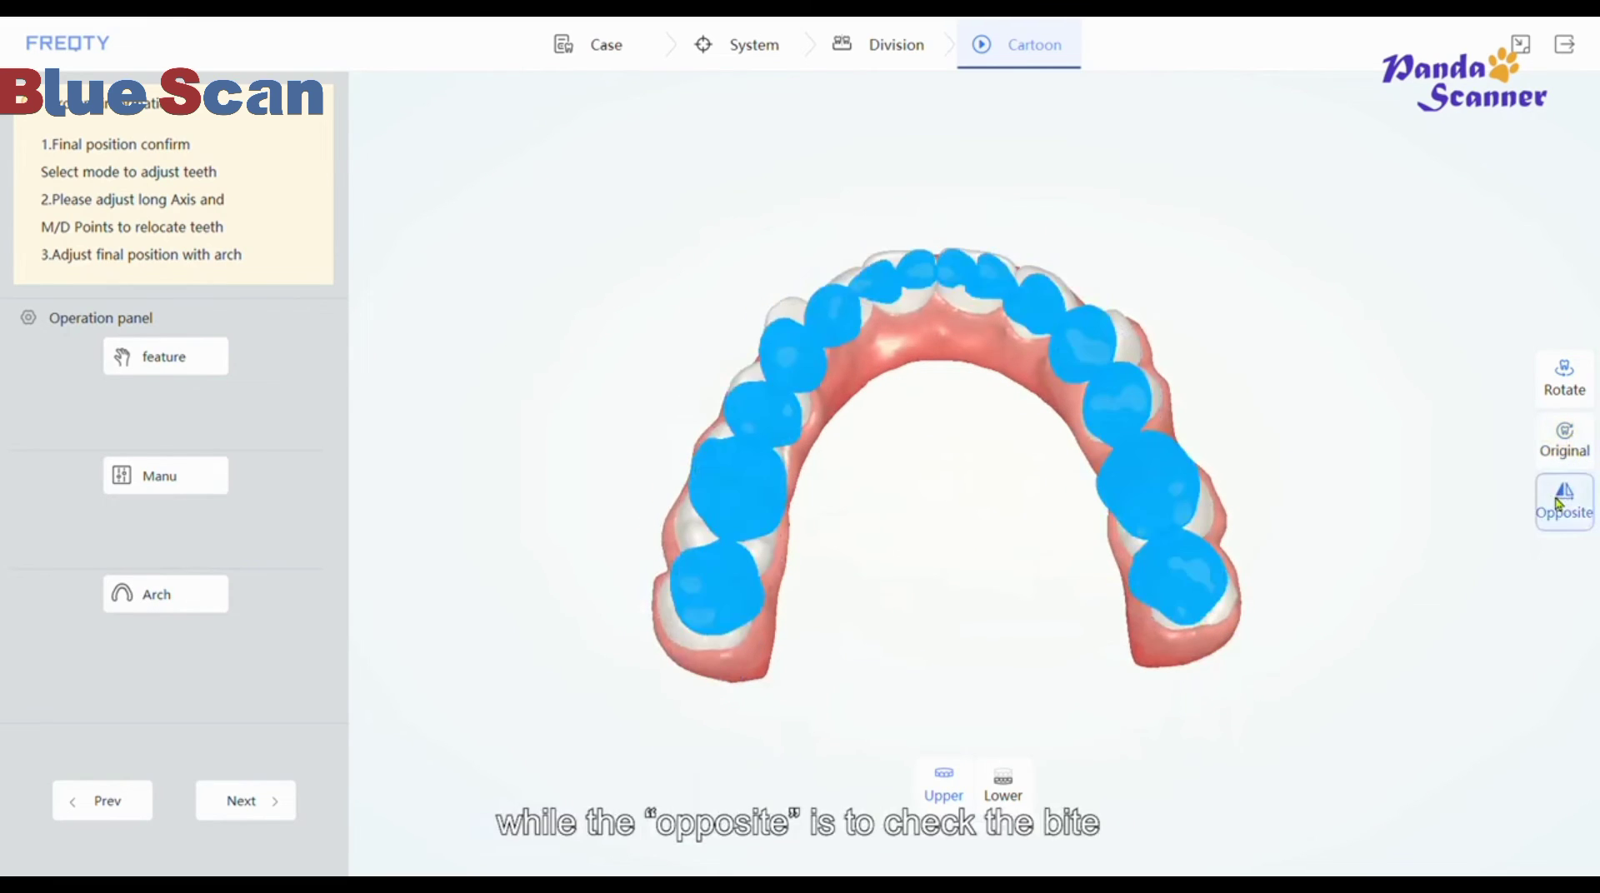
{"action": "left_click", "coordinate": [1560, 503]}
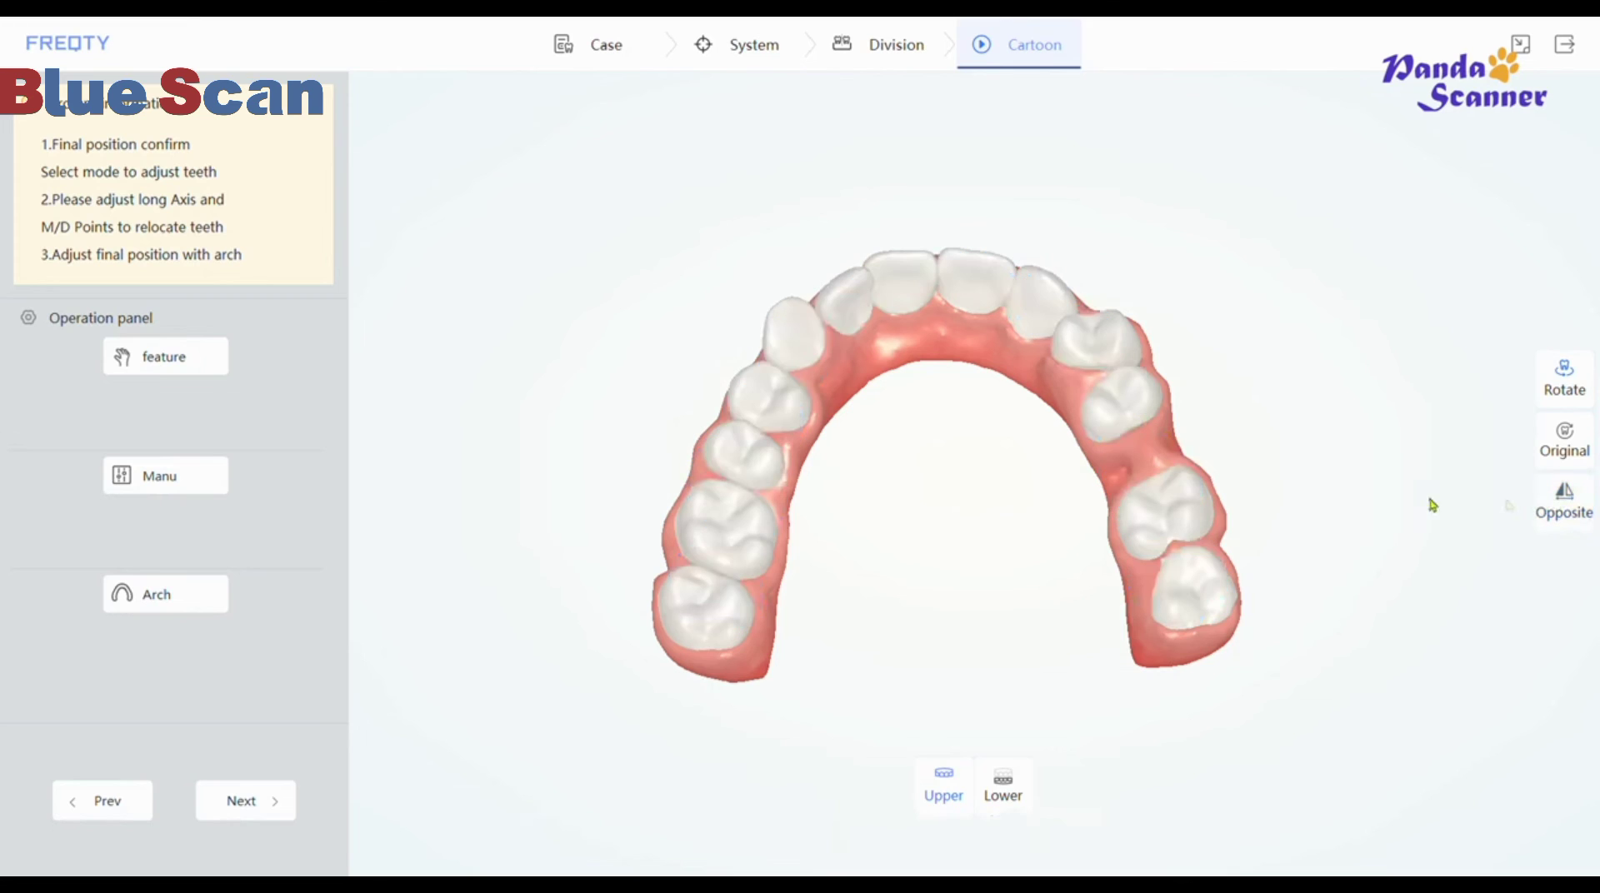
{"action": "left_click_drag", "start_coordinate": [939, 333], "coordinate": [925, 344]}
Step: Enter feature mode with point editing and adjust the blue and black control points on the upper teeth from 17 forward to 13
{"action": "left_click", "coordinate": [143, 364]}
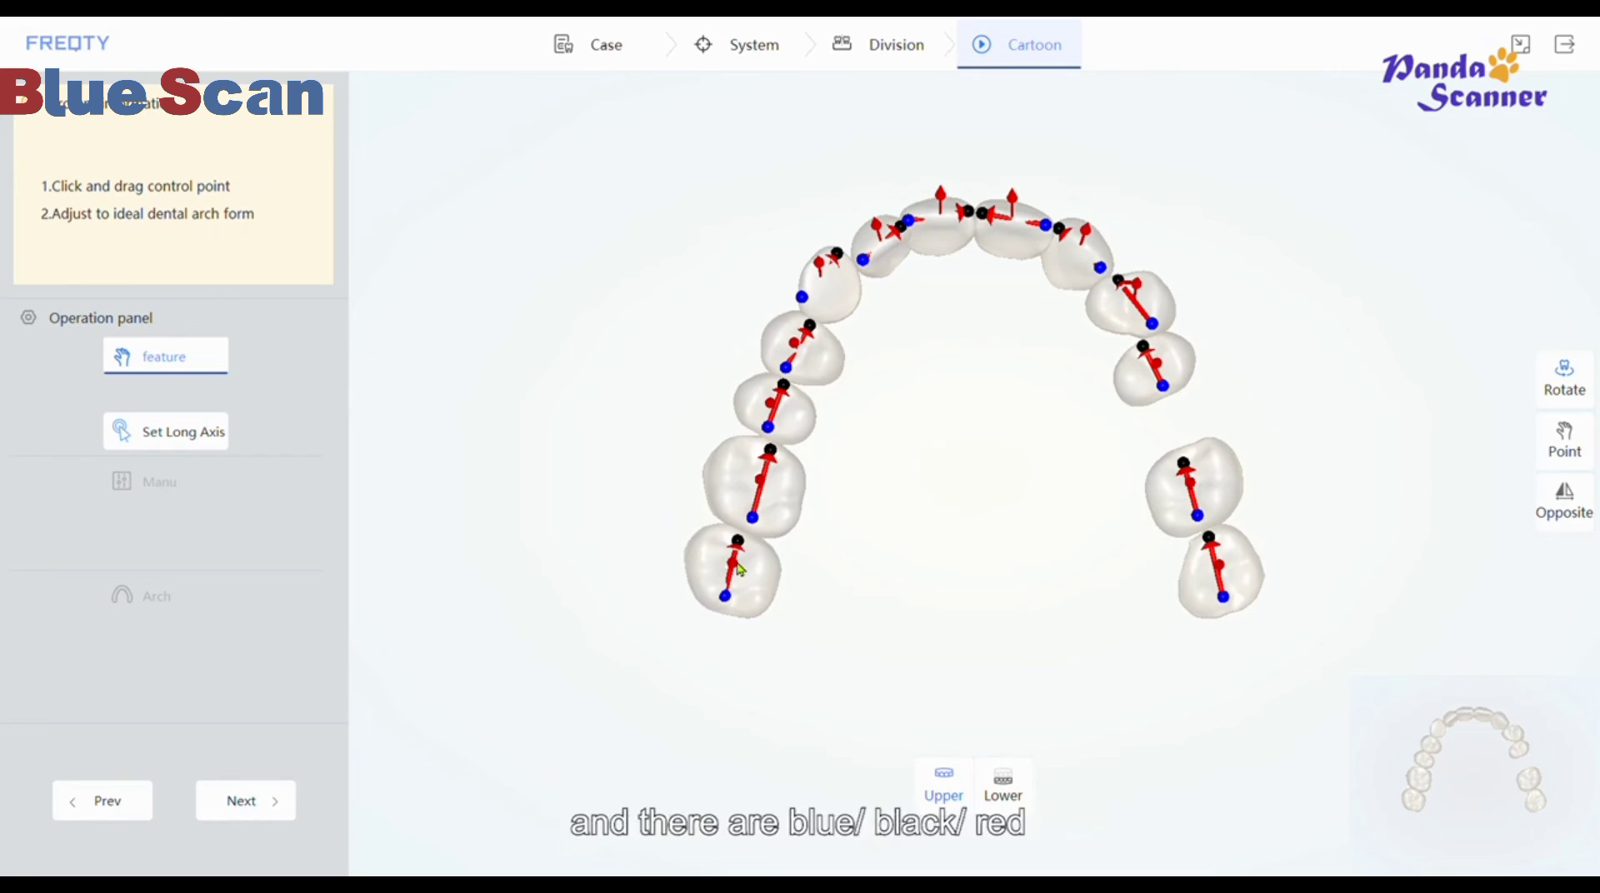
{"action": "left_click_drag", "start_coordinate": [1327, 361], "coordinate": [1033, 514]}
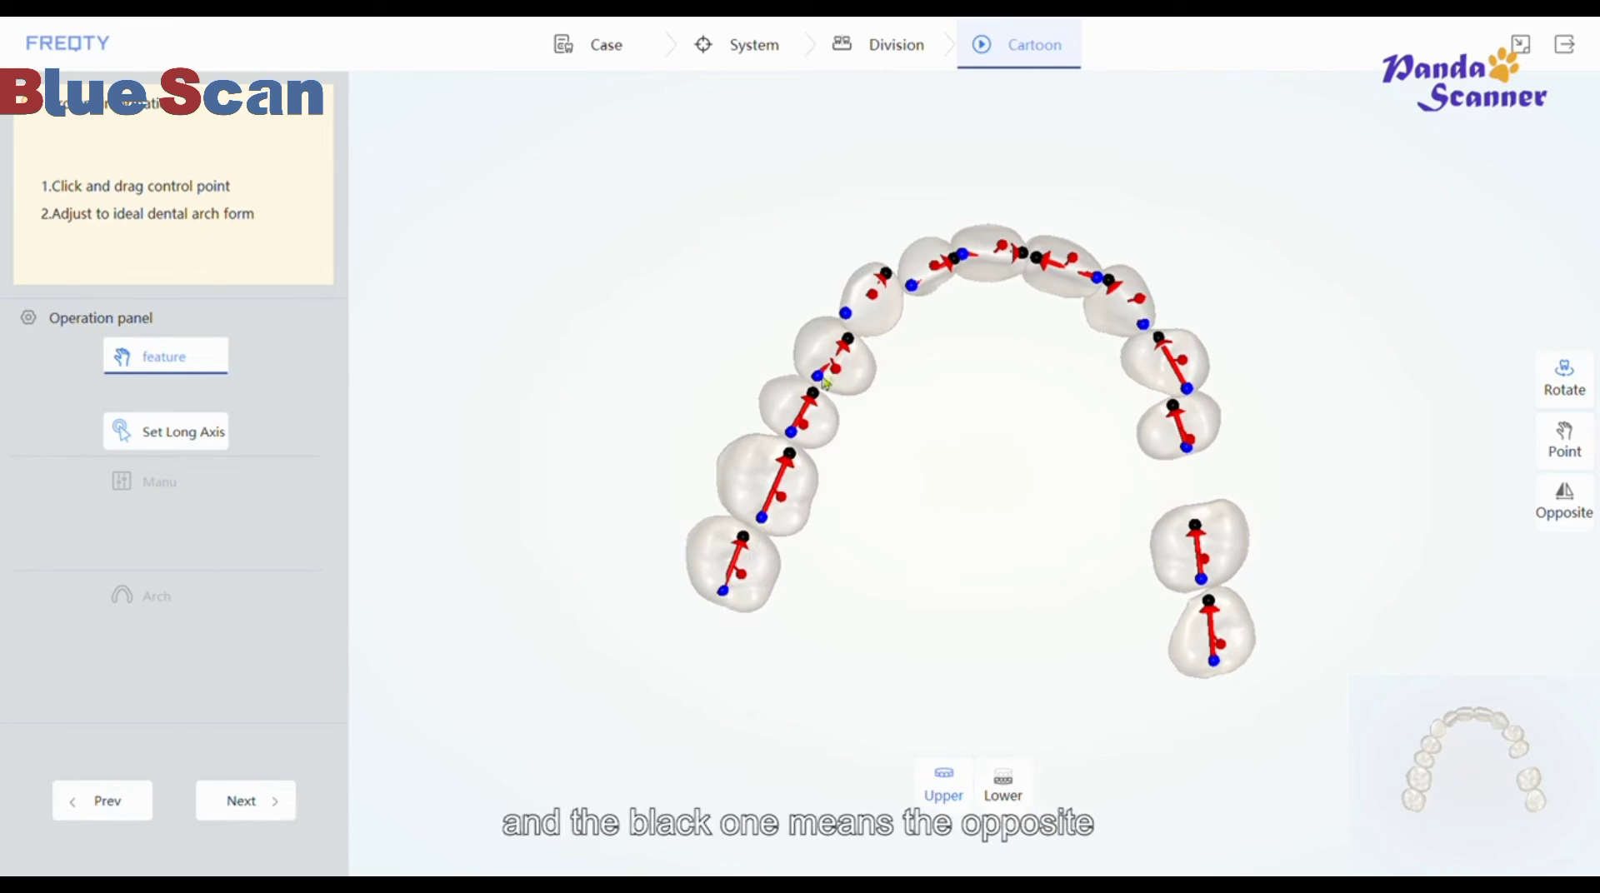
{"action": "left_click", "coordinate": [1566, 459]}
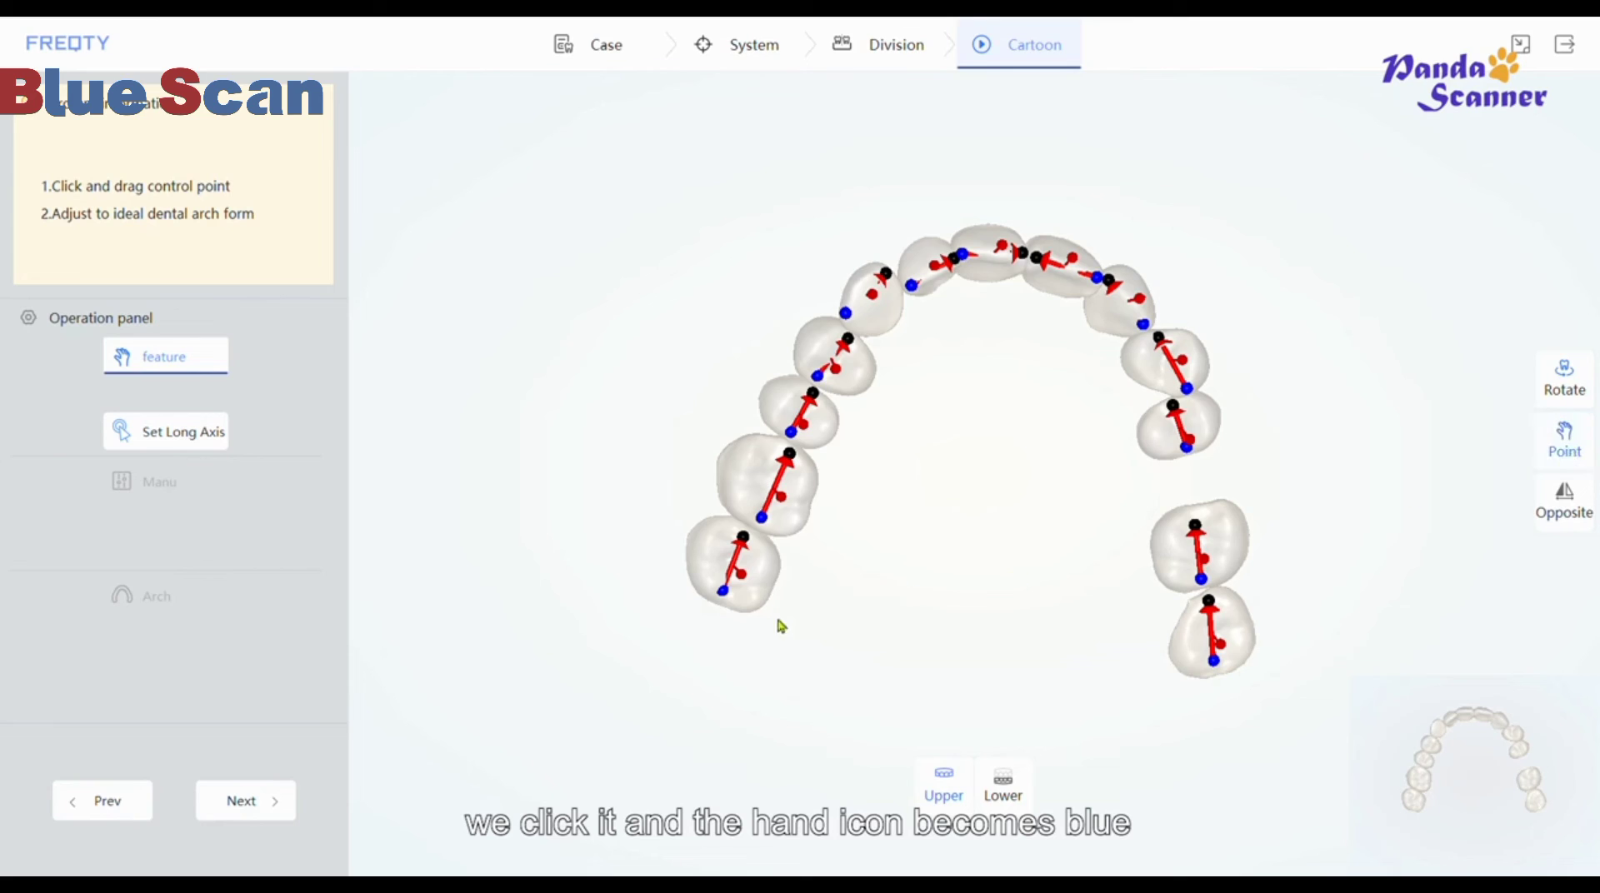
{"action": "left_click_drag", "start_coordinate": [723, 596], "coordinate": [728, 606]}
{"action": "left_click_drag", "start_coordinate": [748, 546], "coordinate": [750, 547]}
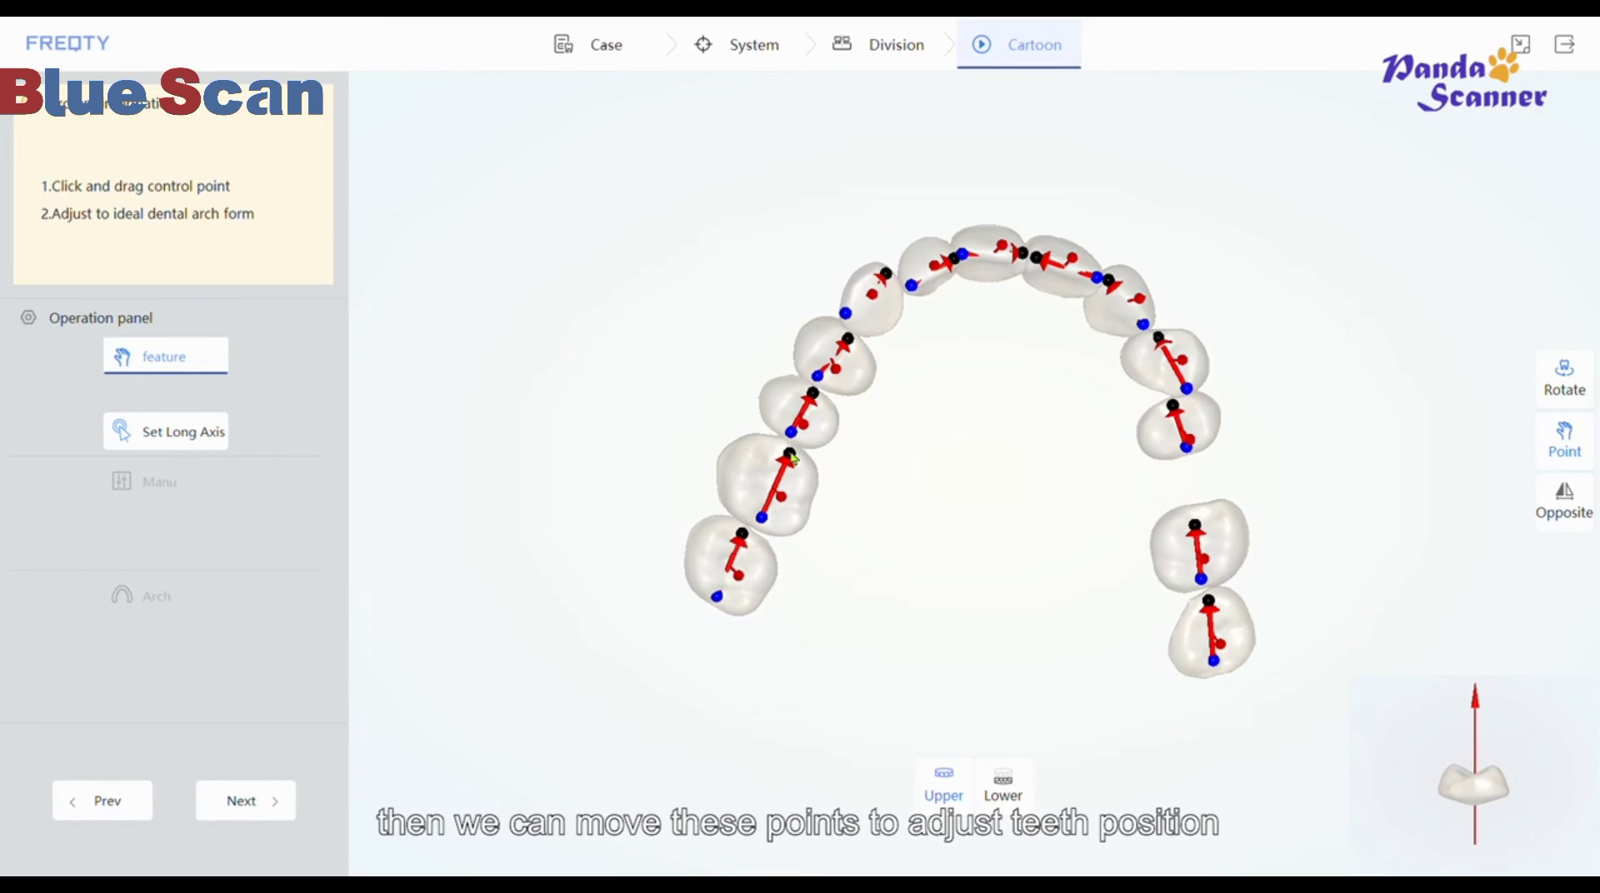
{"action": "left_click_drag", "start_coordinate": [793, 459], "coordinate": [798, 451]}
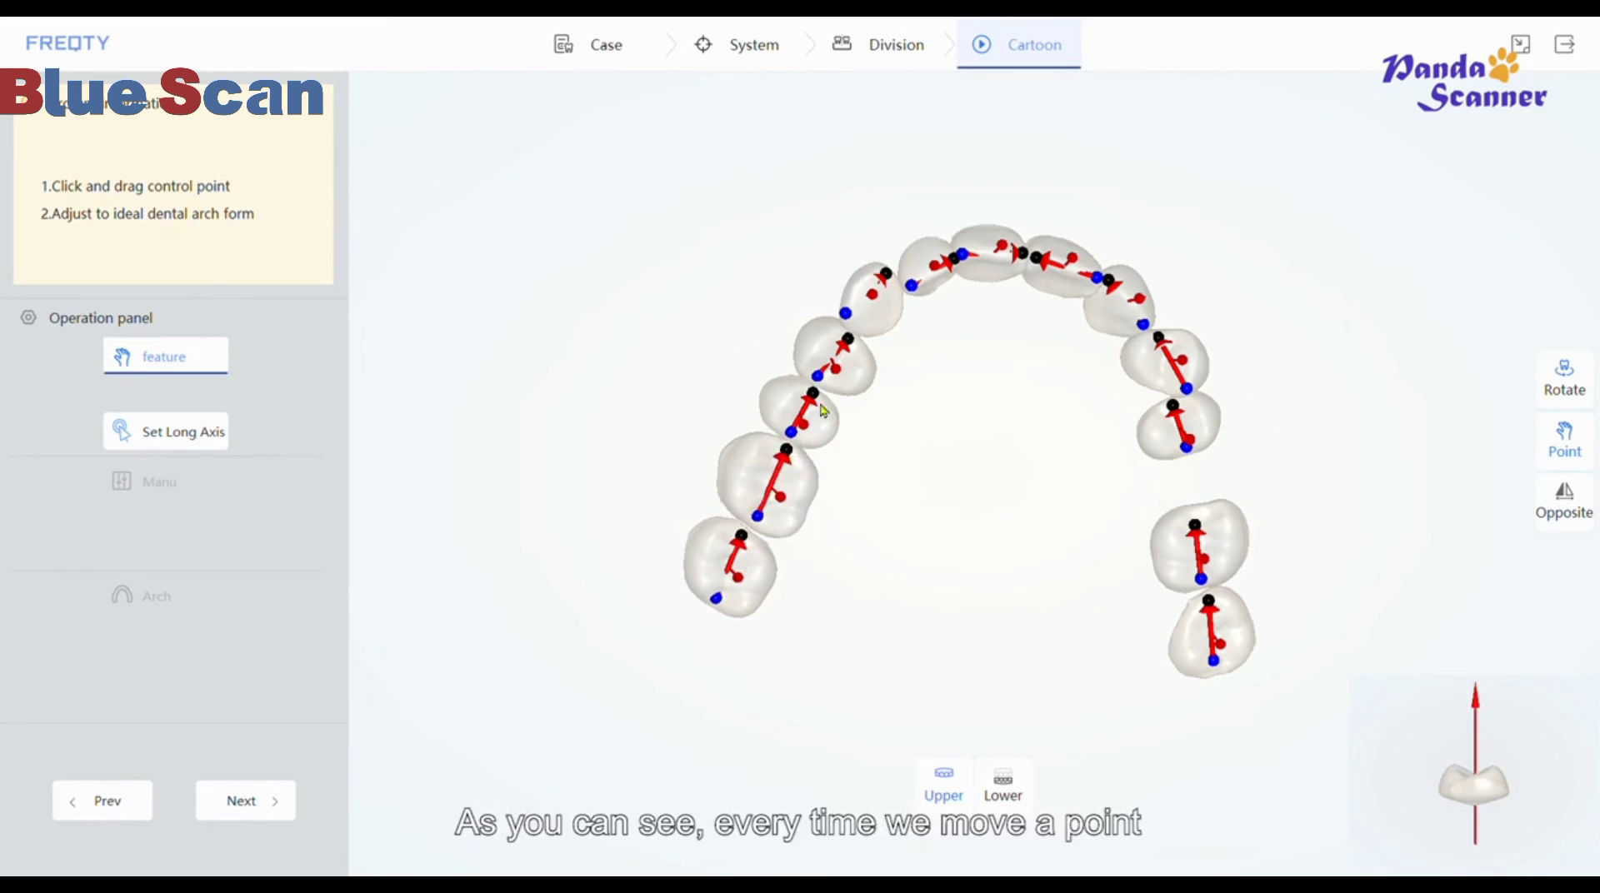
{"action": "left_click_drag", "start_coordinate": [818, 397], "coordinate": [849, 309]}
Step: Adjust the blue and black control points of upper teeth 27, 26, 24, 23 and 22
{"action": "left_click_drag", "start_coordinate": [1217, 663], "coordinate": [1212, 671]}
{"action": "left_click_drag", "start_coordinate": [1210, 603], "coordinate": [1205, 583]}
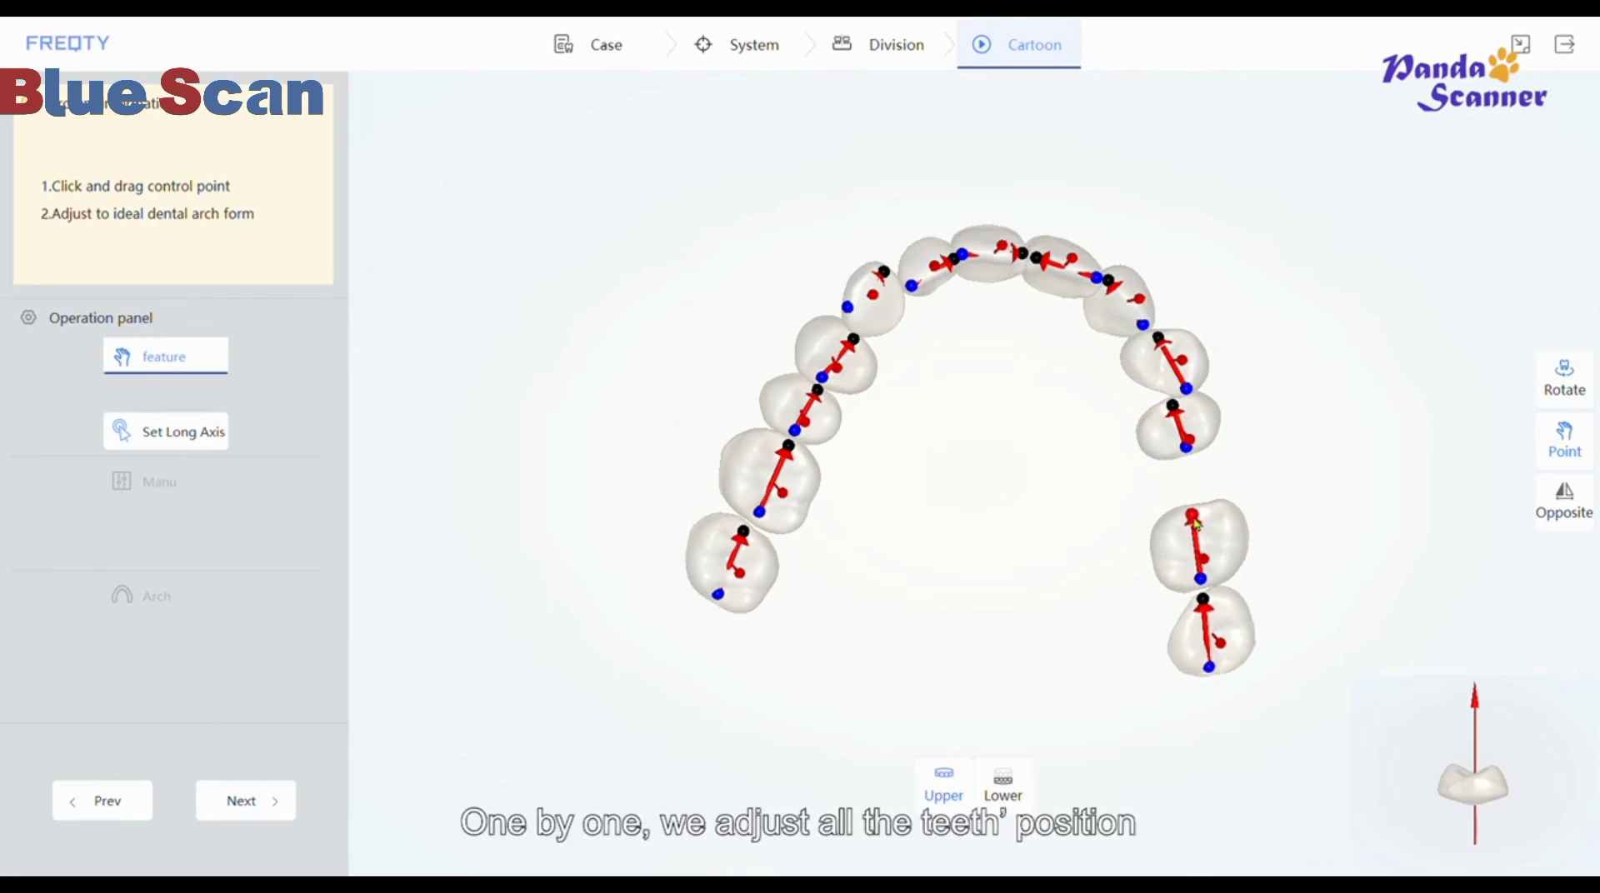
{"action": "left_click_drag", "start_coordinate": [1198, 527], "coordinate": [1197, 518]}
{"action": "left_click_drag", "start_coordinate": [1211, 672], "coordinate": [1220, 670]}
{"action": "left_click_drag", "start_coordinate": [1171, 407], "coordinate": [1168, 389]}
{"action": "left_click_drag", "start_coordinate": [1157, 333], "coordinate": [1151, 341]}
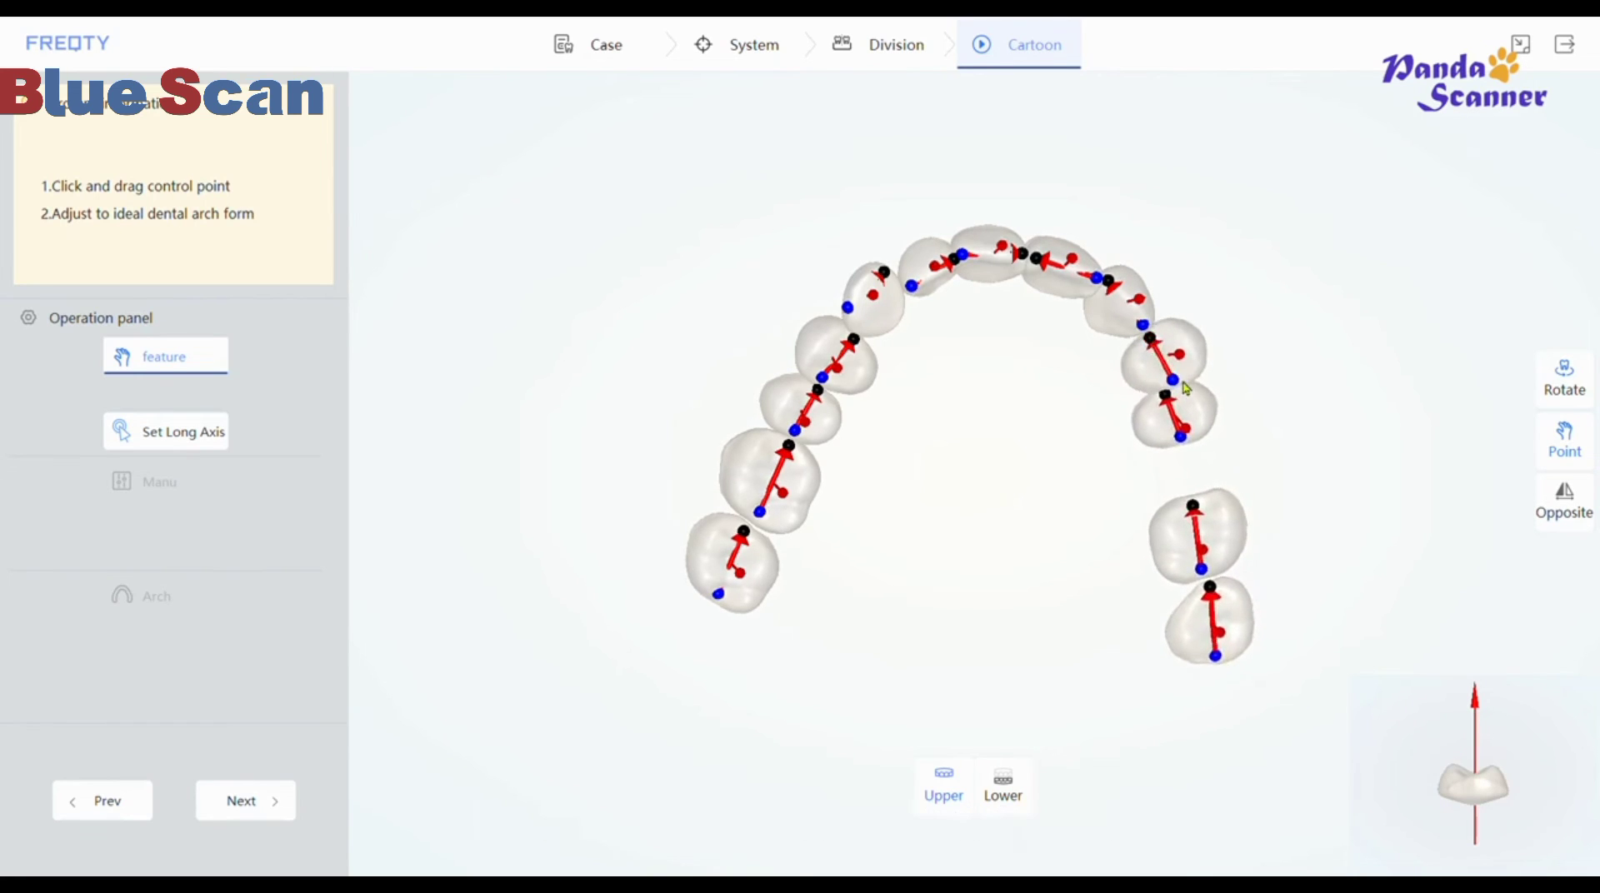
{"action": "left_click_drag", "start_coordinate": [1162, 396], "coordinate": [1161, 394]}
{"action": "left_click_drag", "start_coordinate": [1142, 326], "coordinate": [1143, 319]}
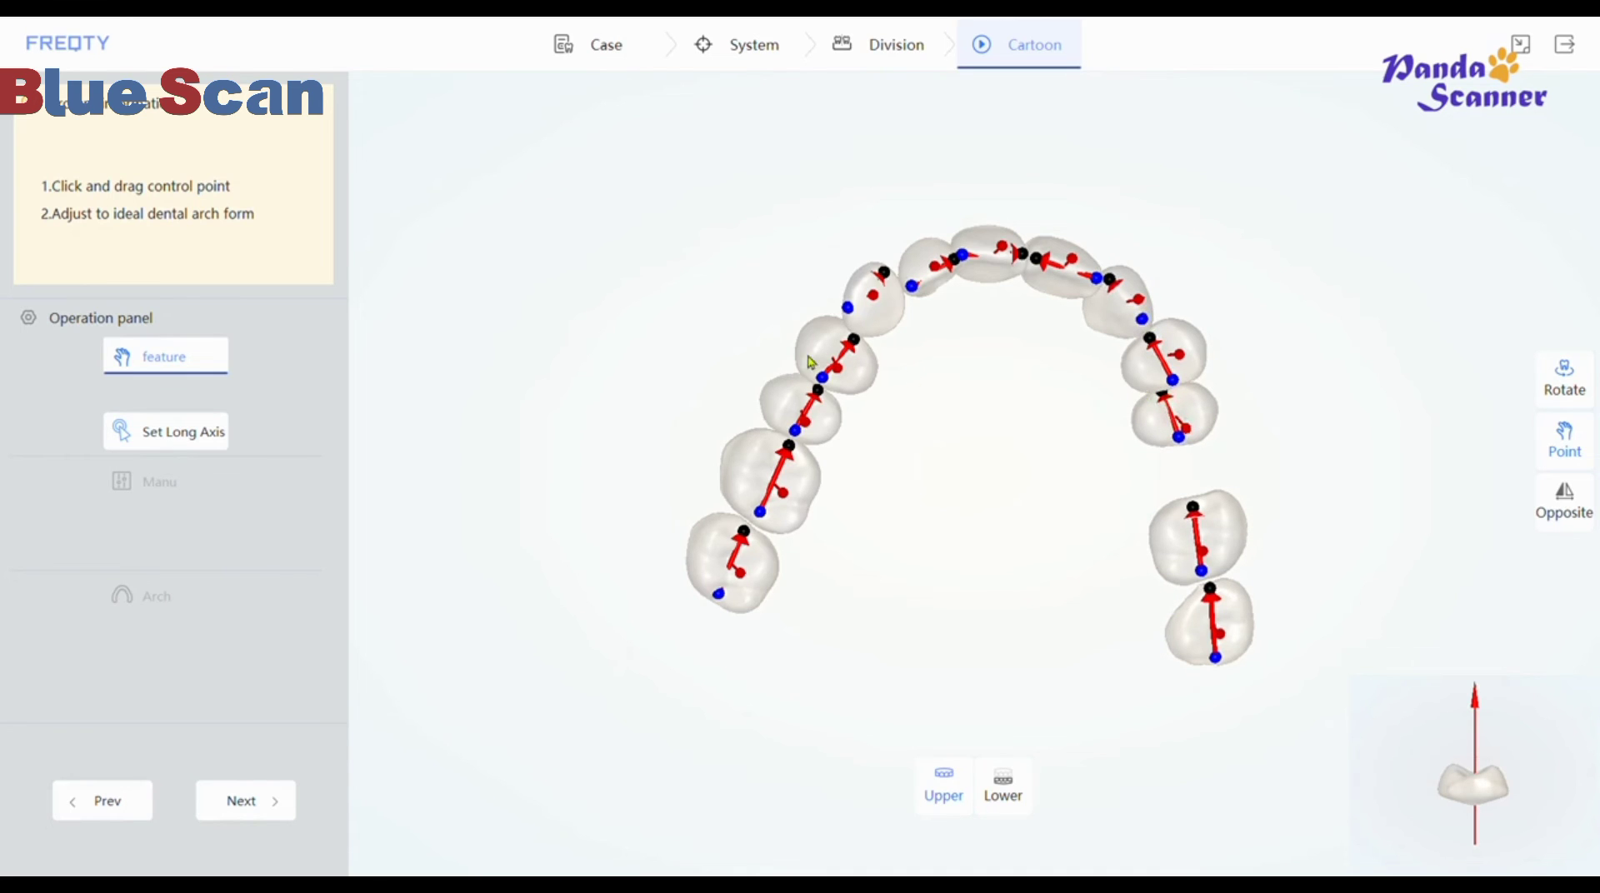
Step: Adjust the long axis of upper tooth 13 and save the feature adjustments
{"action": "left_click", "coordinate": [1560, 376]}
{"action": "left_click_drag", "start_coordinate": [976, 372], "coordinate": [960, 372]}
{"action": "left_click", "coordinate": [1560, 376]}
{"action": "left_click_drag", "start_coordinate": [1075, 379], "coordinate": [884, 324]}
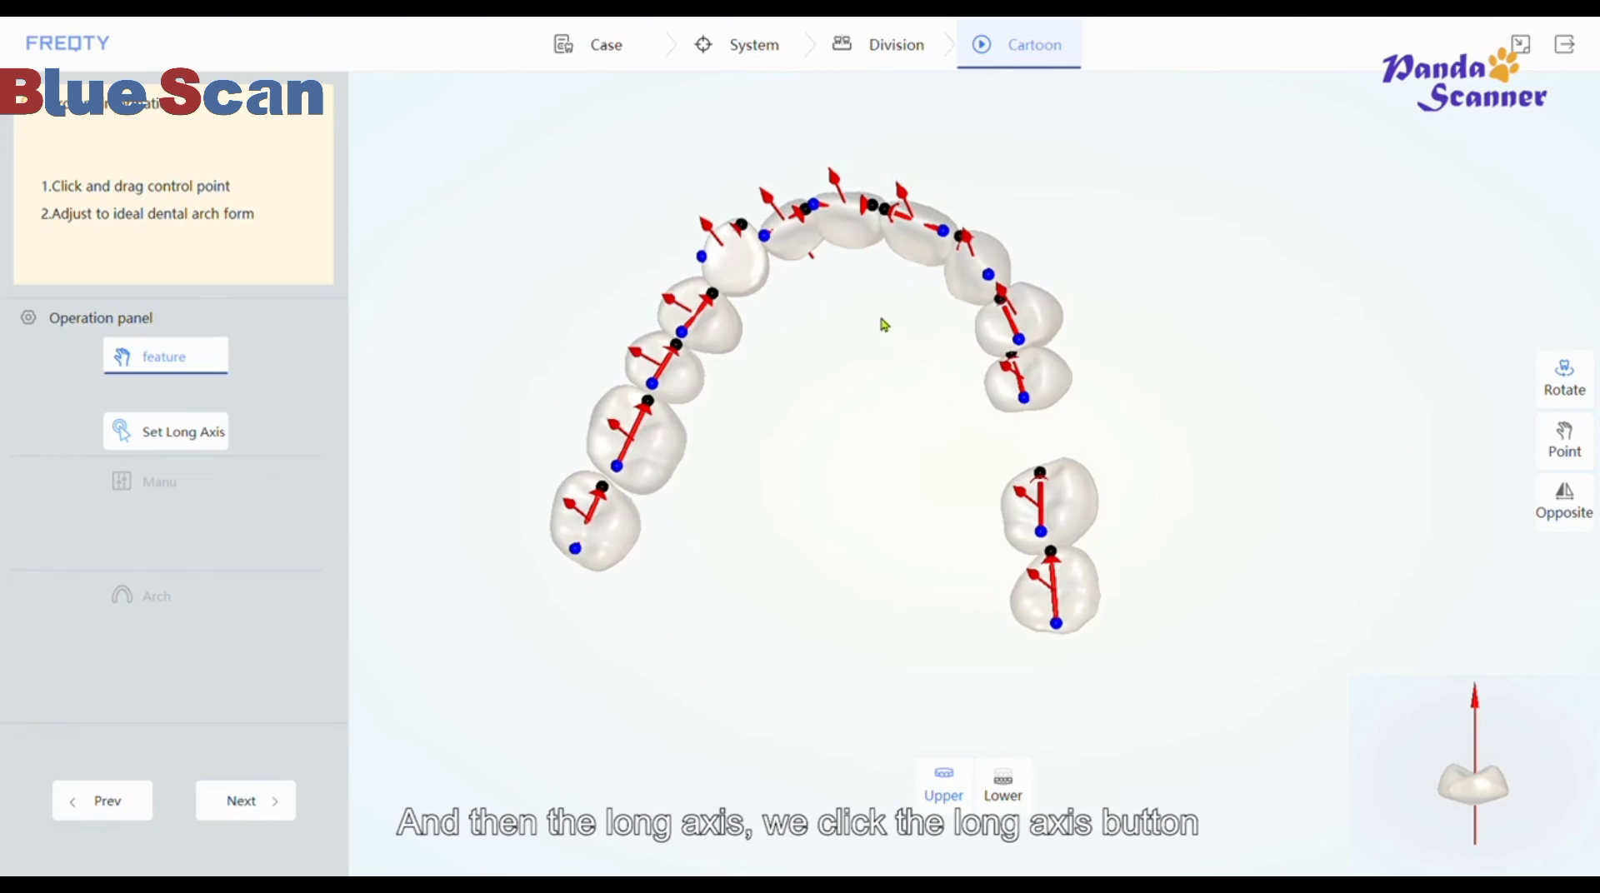
{"action": "left_click", "coordinate": [162, 448]}
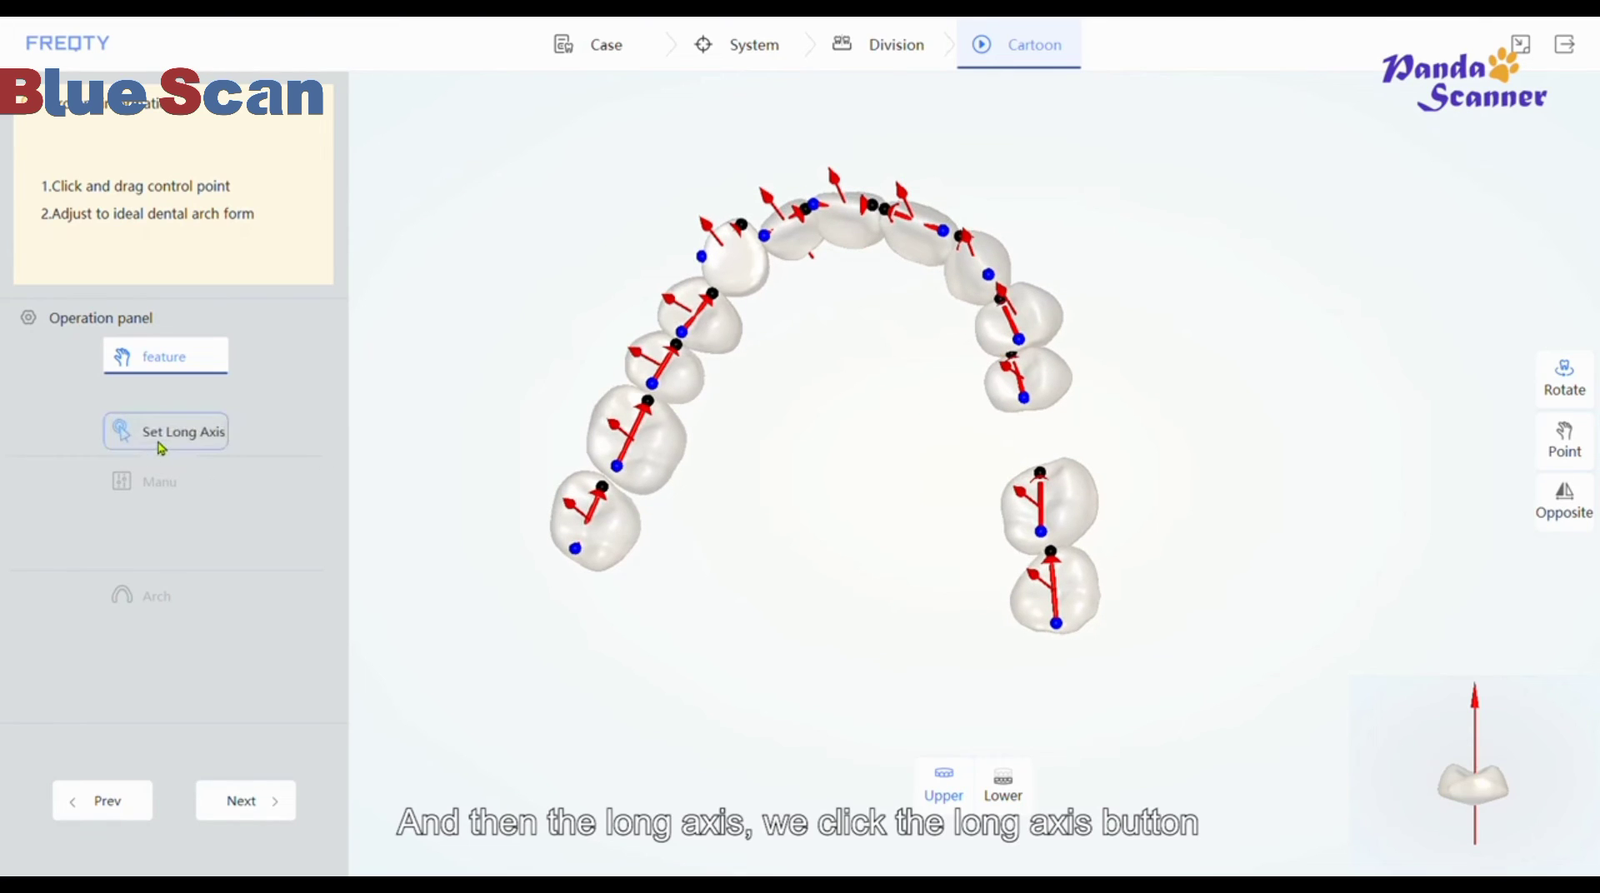
{"action": "double_click", "coordinate": [741, 280]}
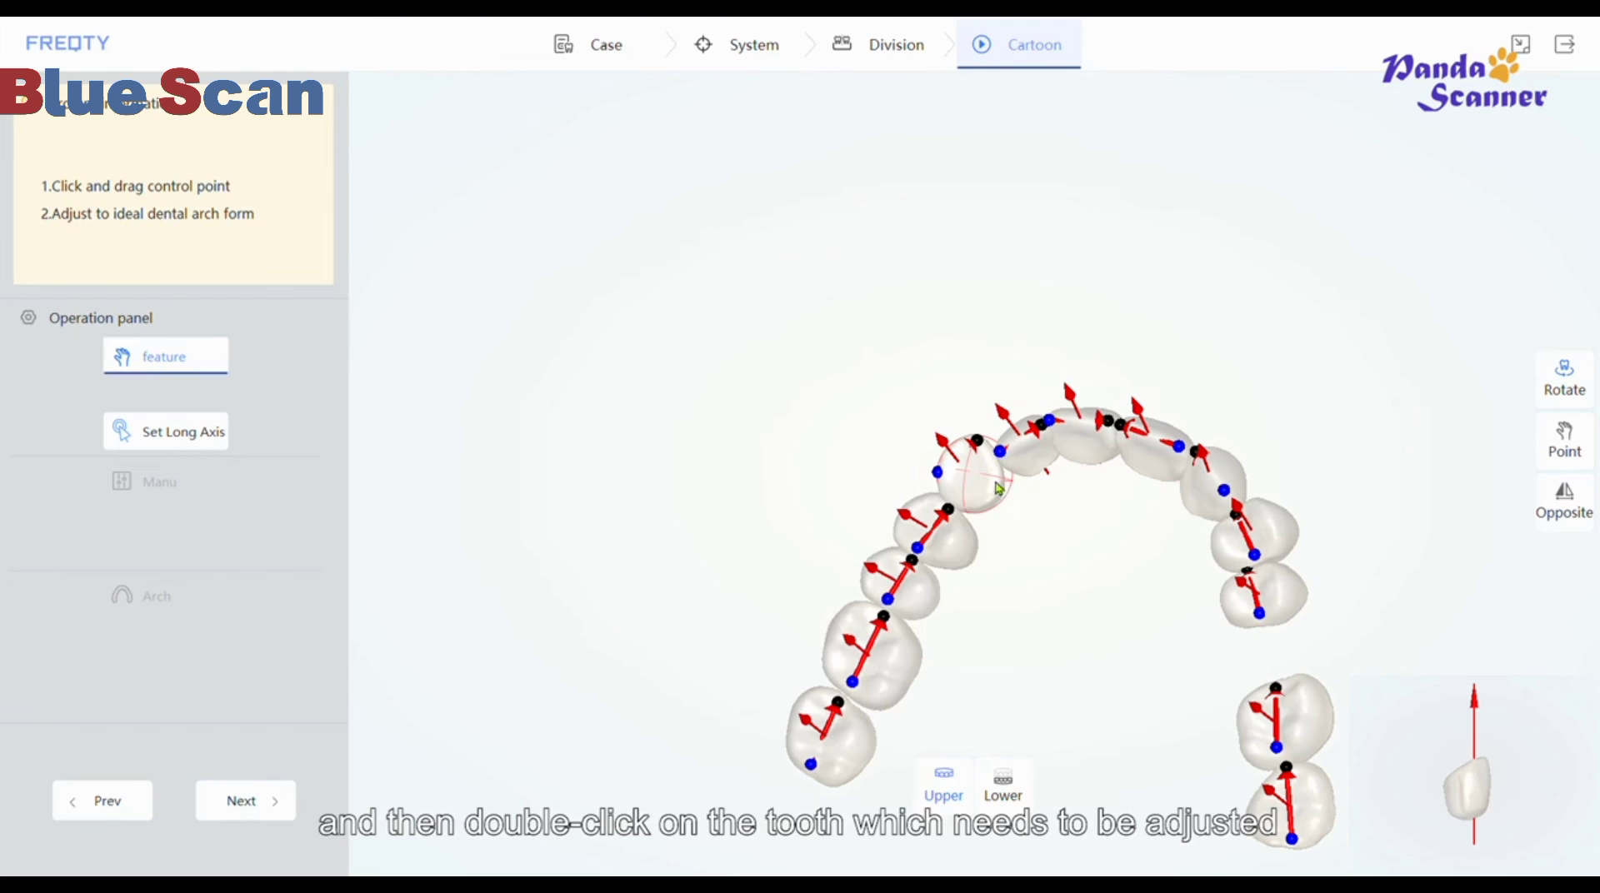
{"action": "left_click_drag", "start_coordinate": [998, 491], "coordinate": [984, 481]}
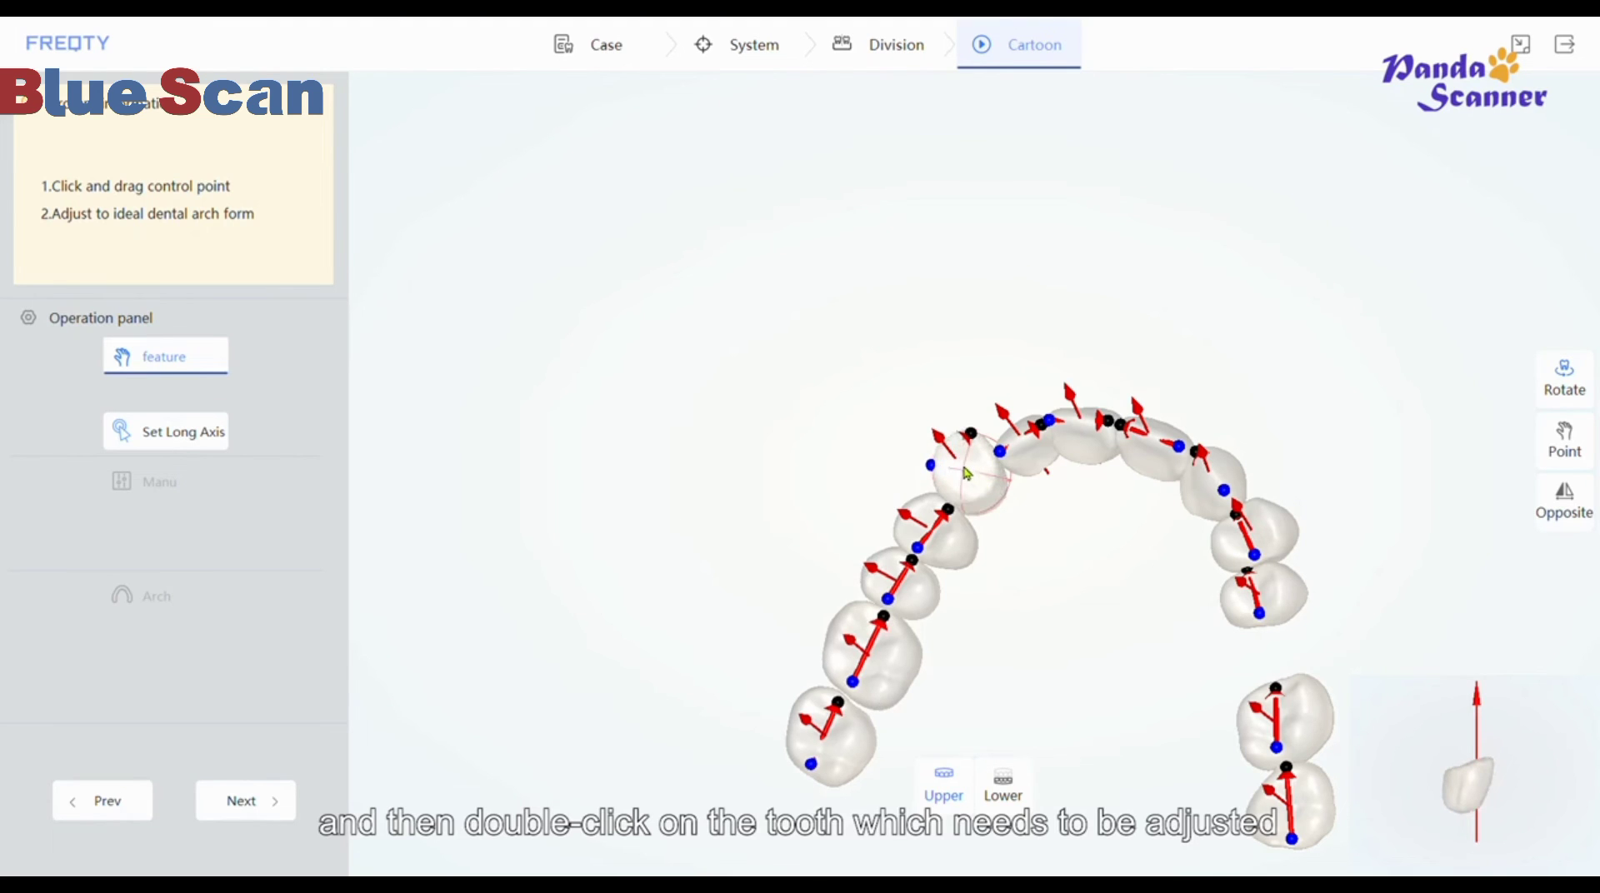
{"action": "middle_click_drag", "start_coordinate": [965, 472], "coordinate": [1009, 588]}
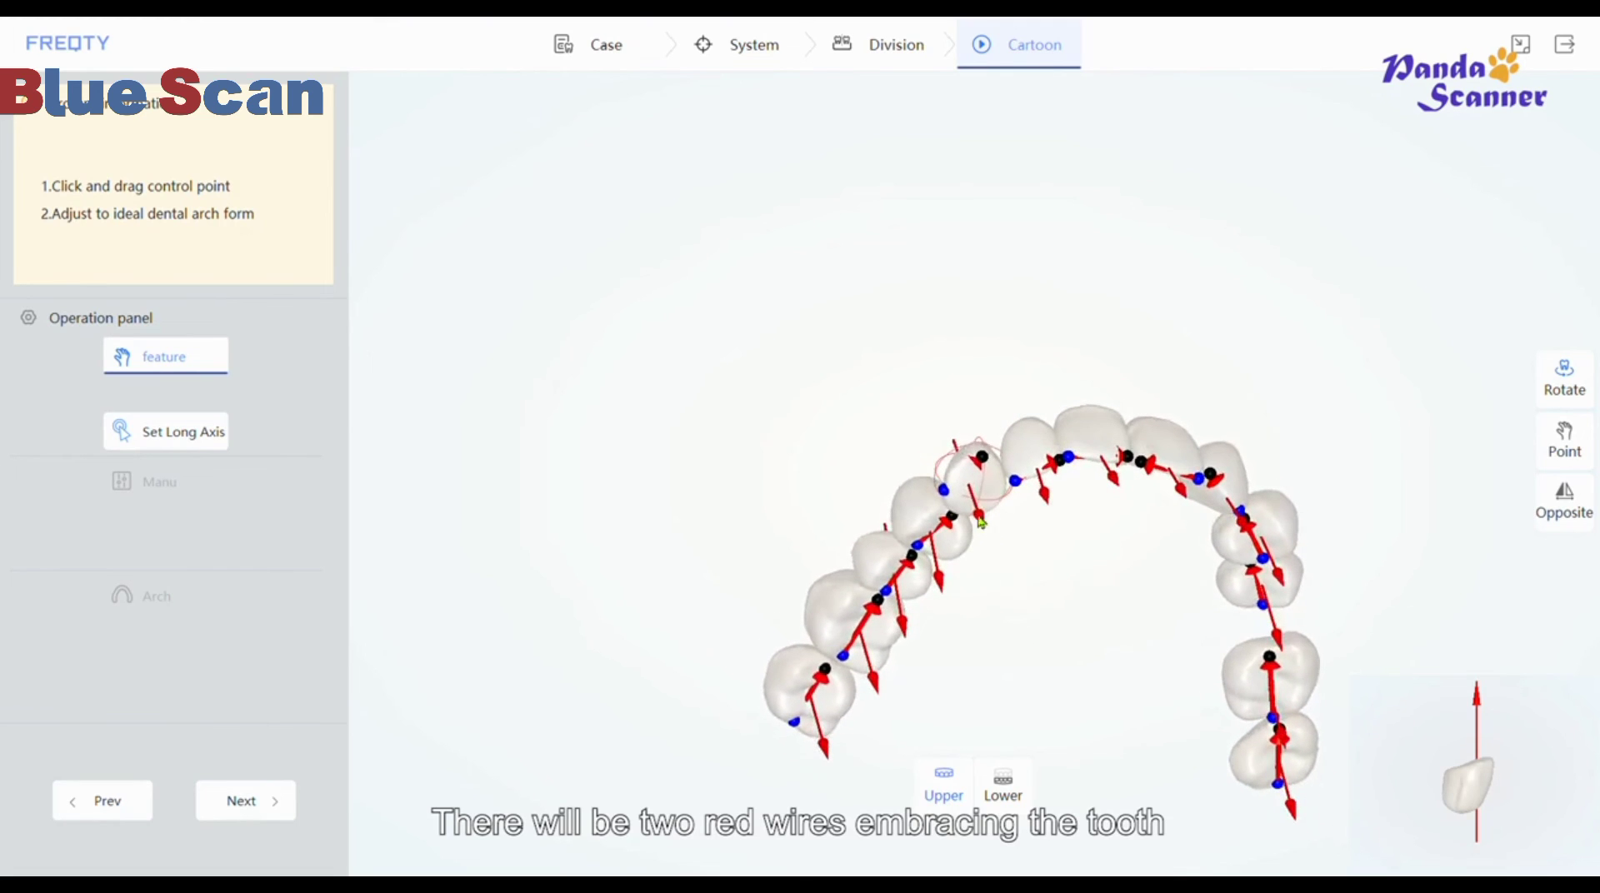
{"action": "middle_click_drag", "start_coordinate": [981, 522], "coordinate": [959, 368]}
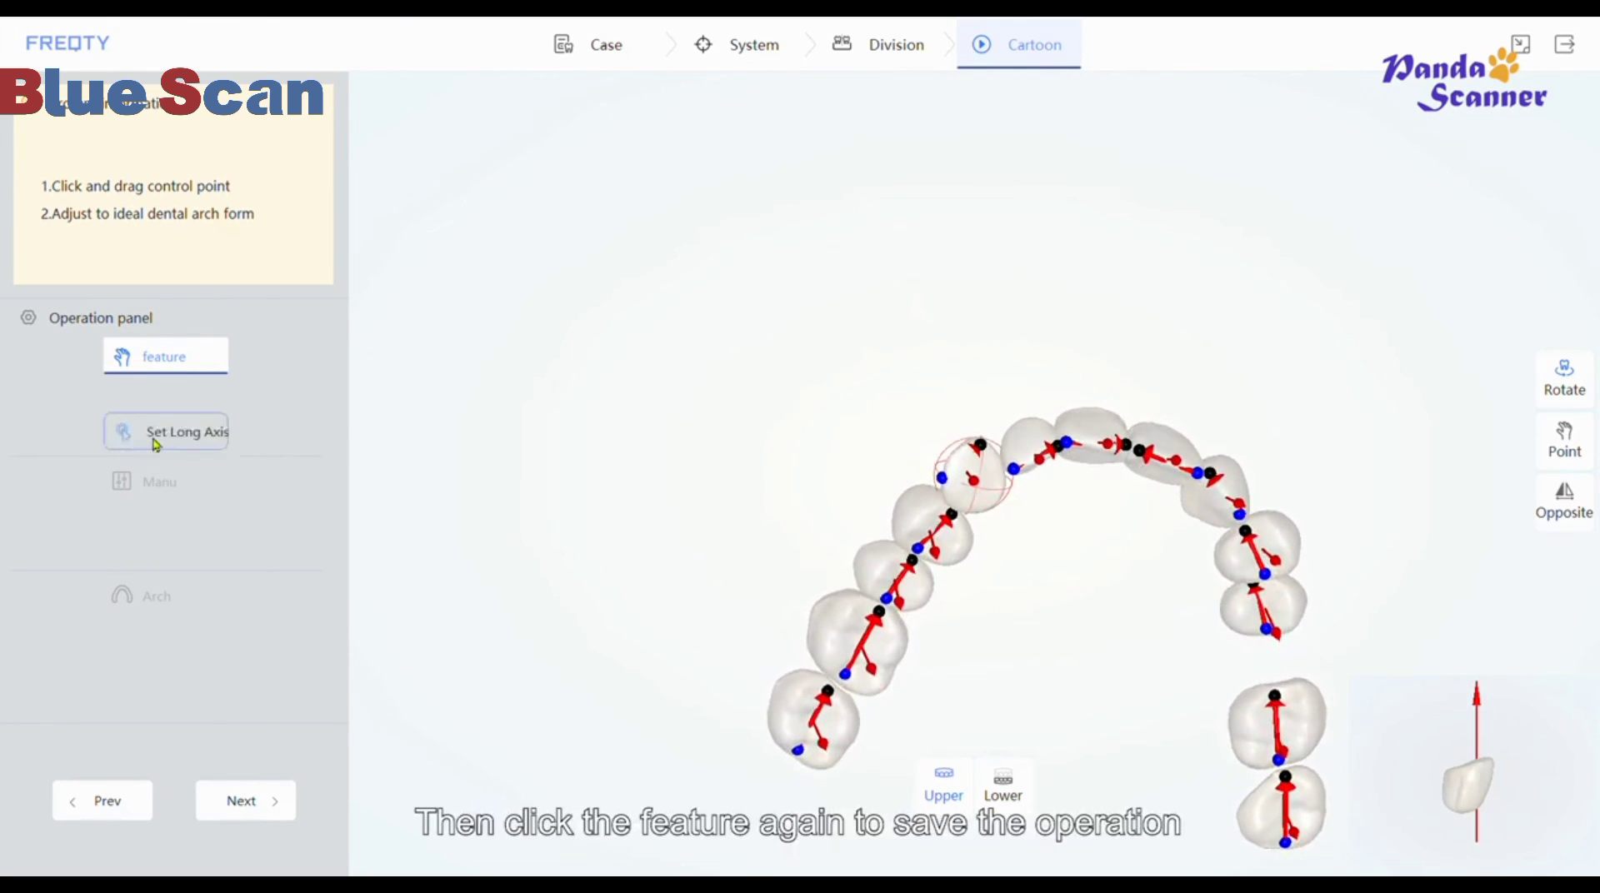
{"action": "left_click", "coordinate": [163, 371]}
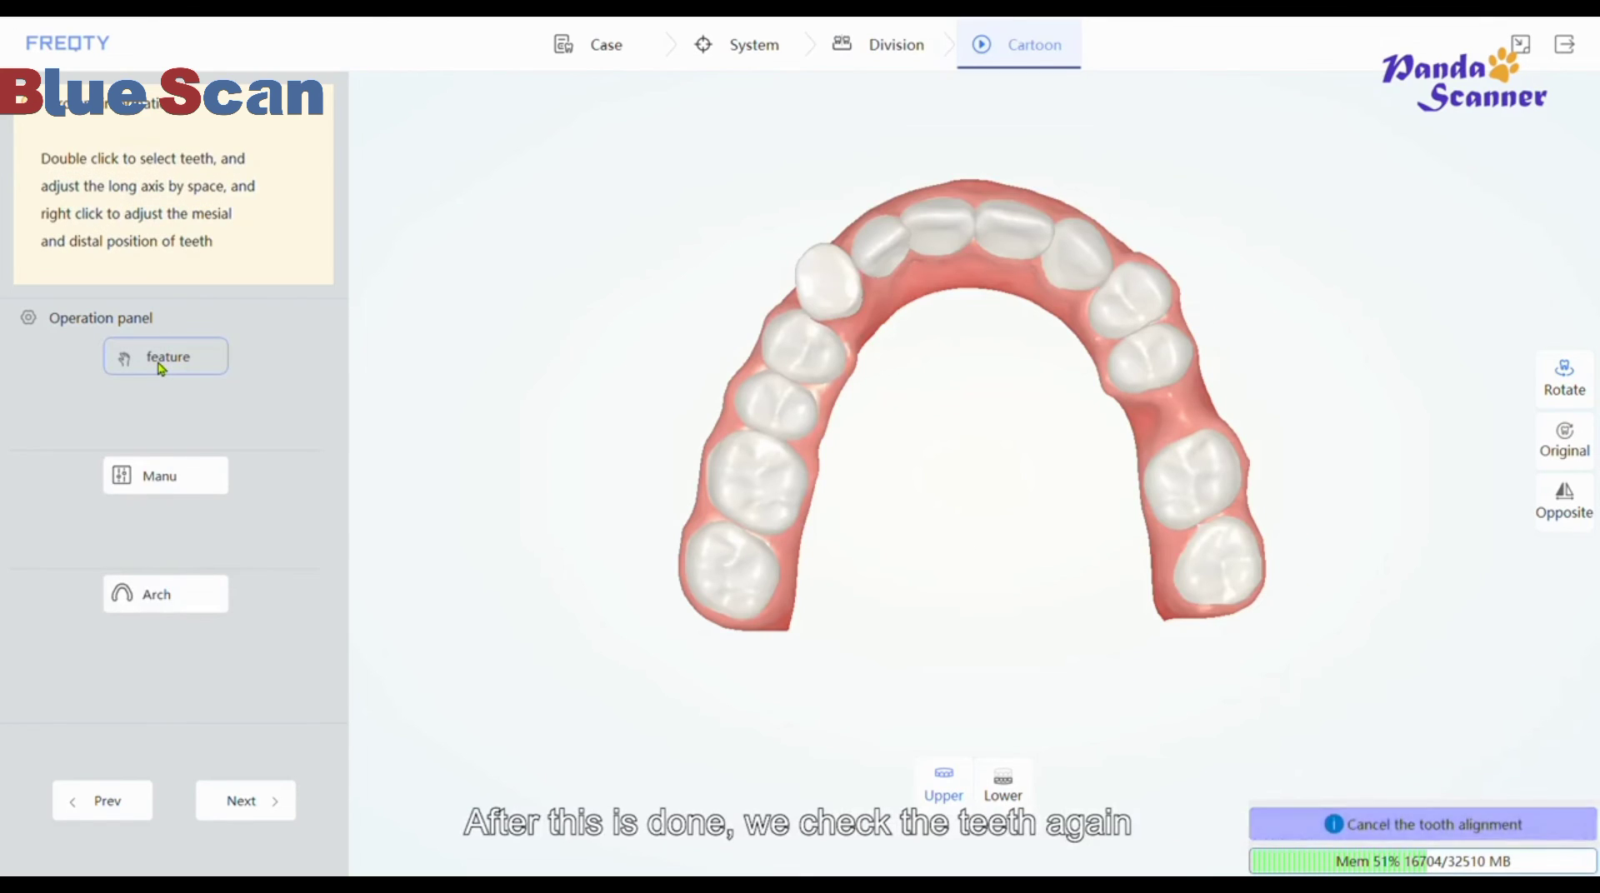
Step: Select upper tooth 13 for manual single-tooth adjustment and rotate and shift it towards the arch curve
{"action": "left_click_drag", "start_coordinate": [923, 359], "coordinate": [935, 446]}
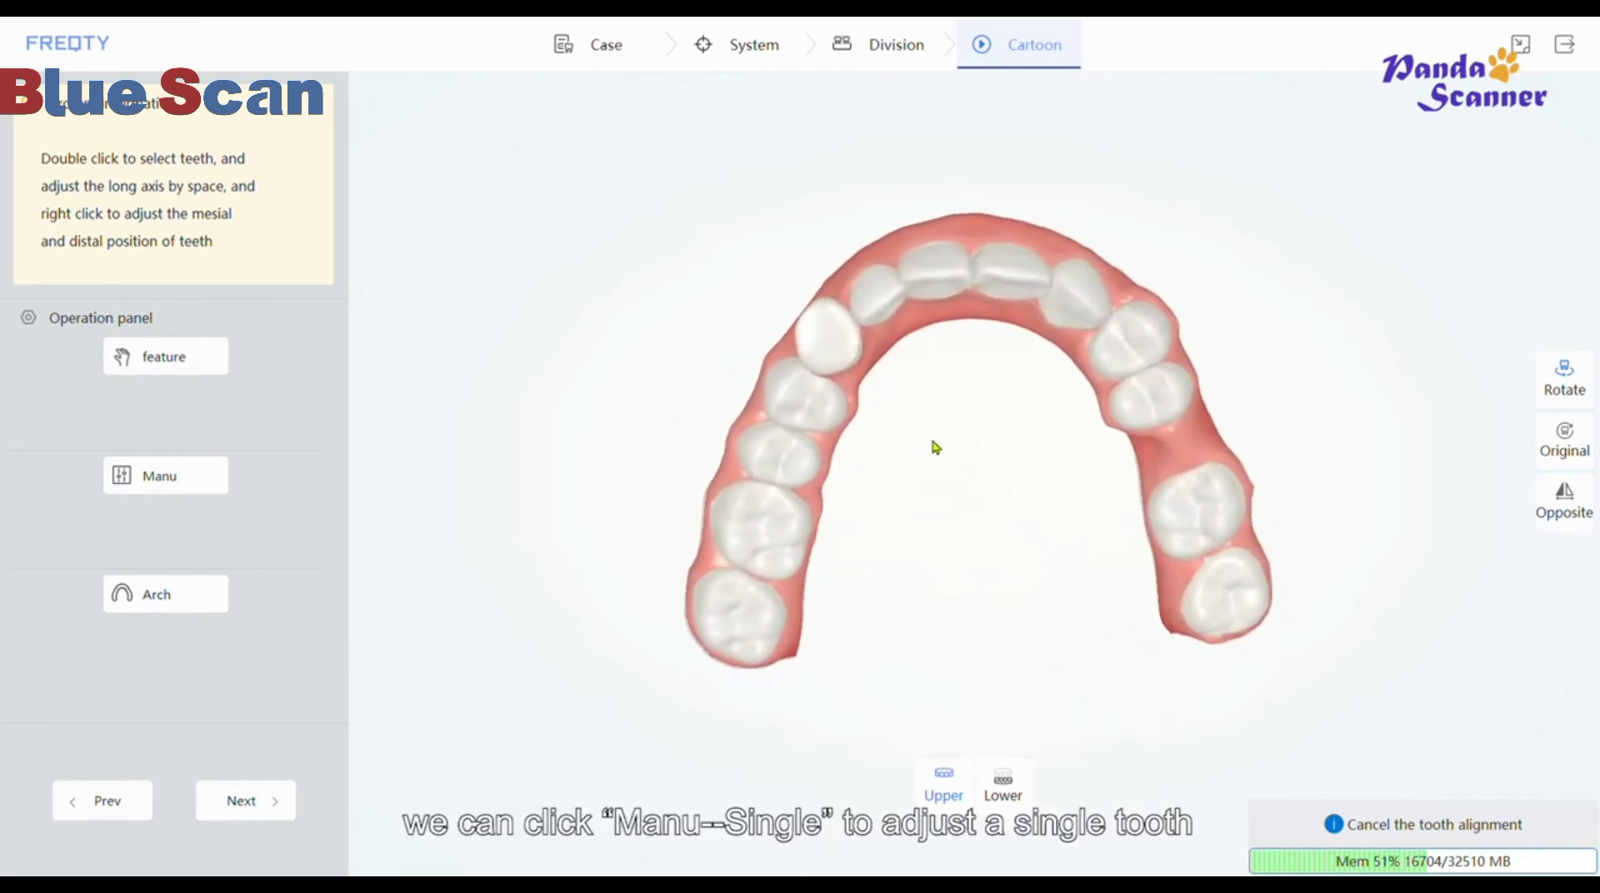
{"action": "left_click", "coordinate": [196, 487]}
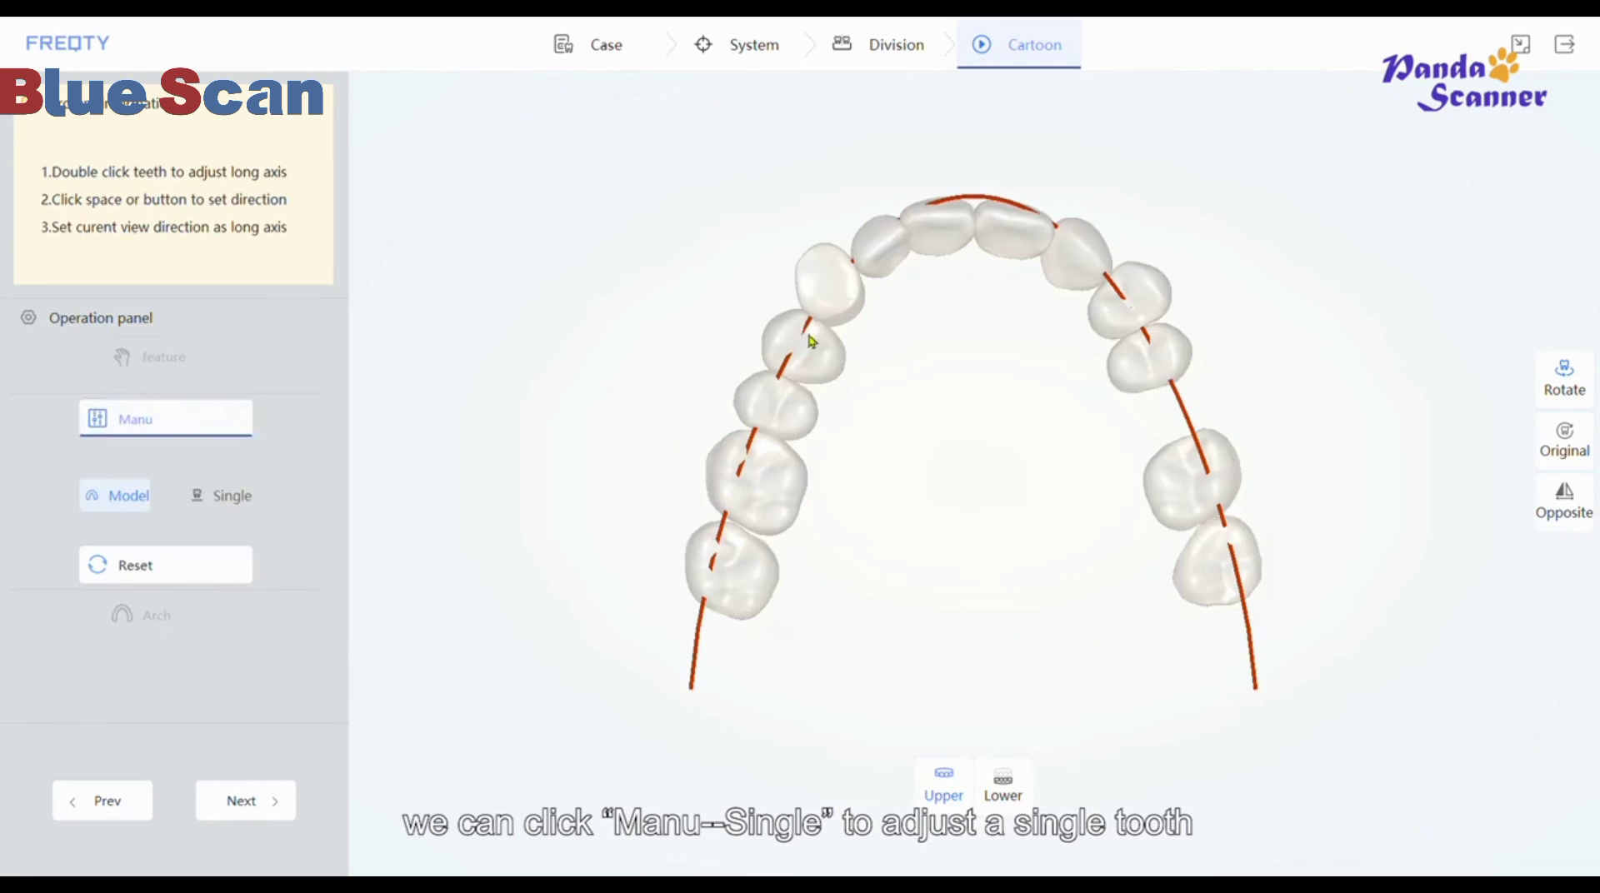
{"action": "double_click", "coordinate": [833, 293]}
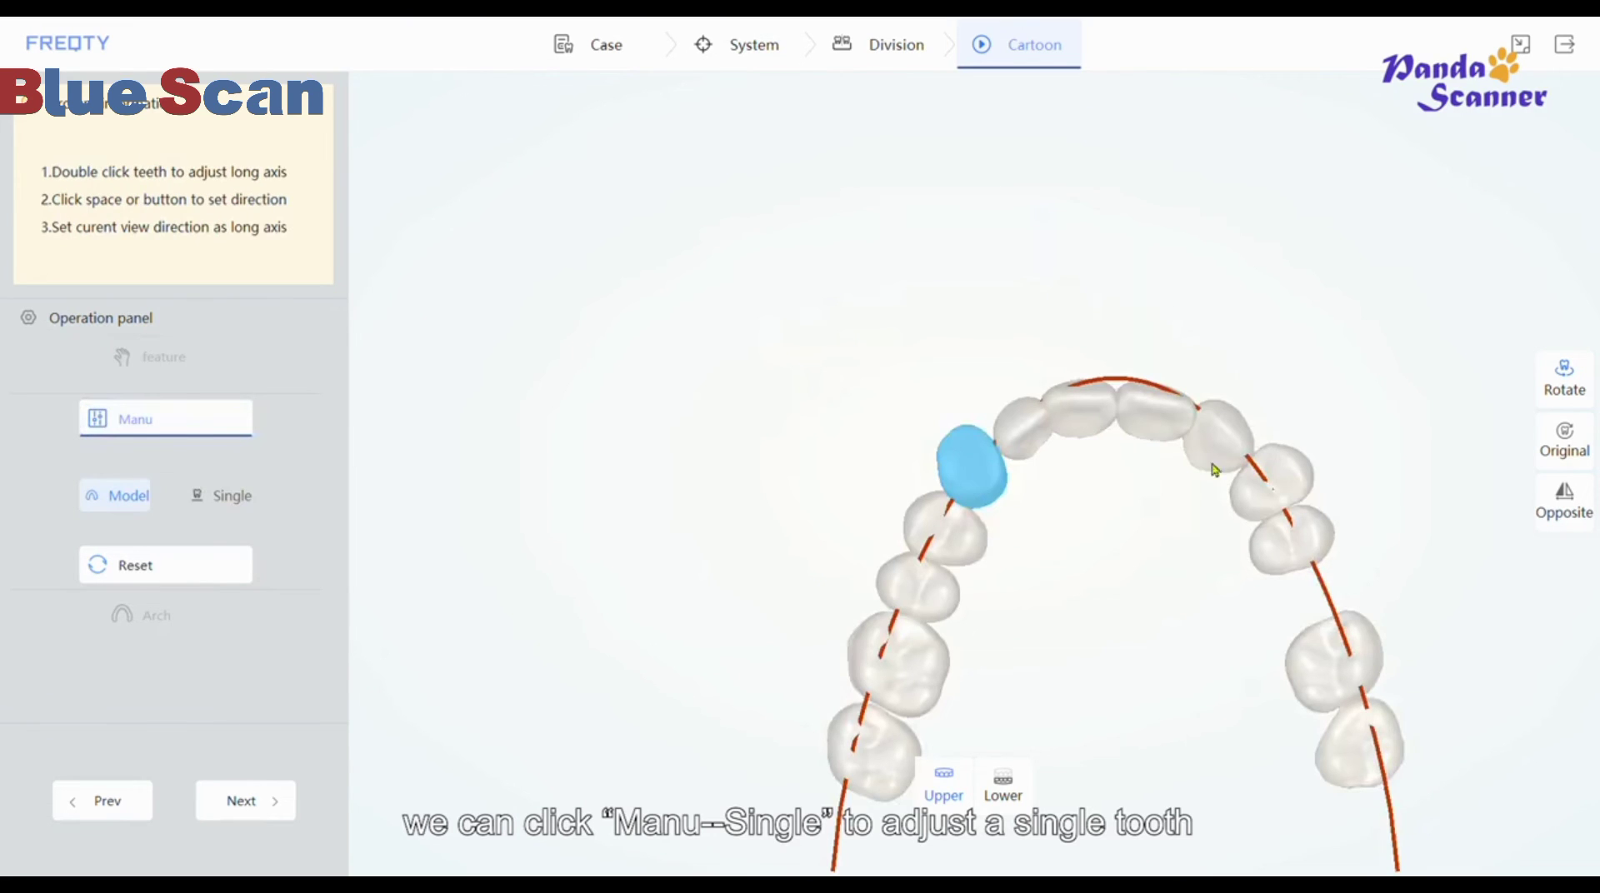
{"action": "left_click", "coordinate": [223, 496]}
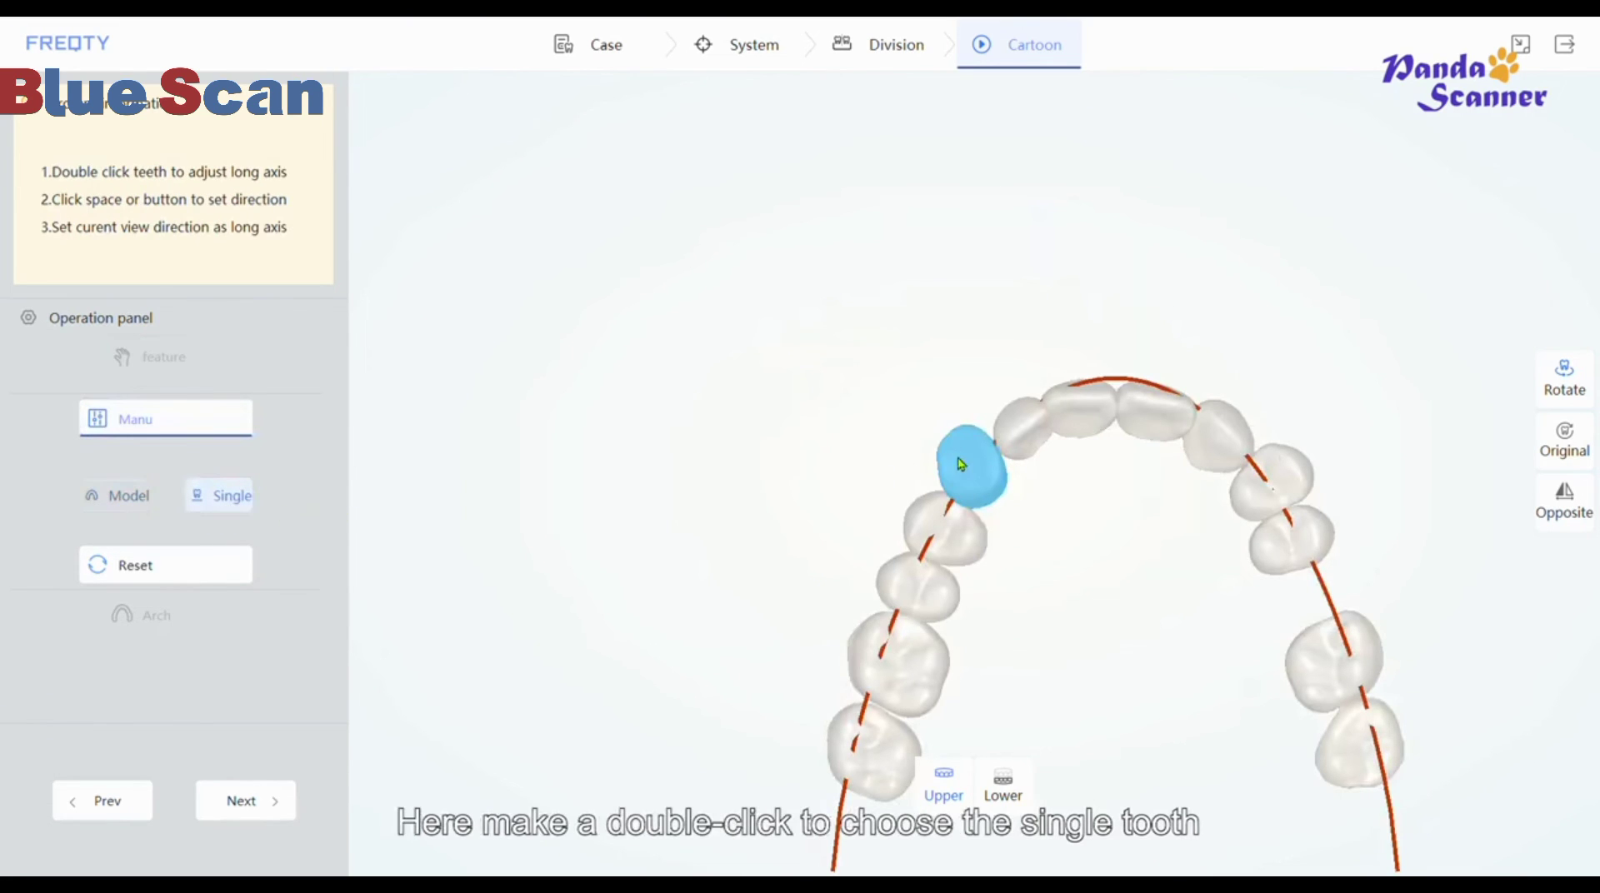
{"action": "left_click_drag", "start_coordinate": [959, 445], "coordinate": [975, 478]}
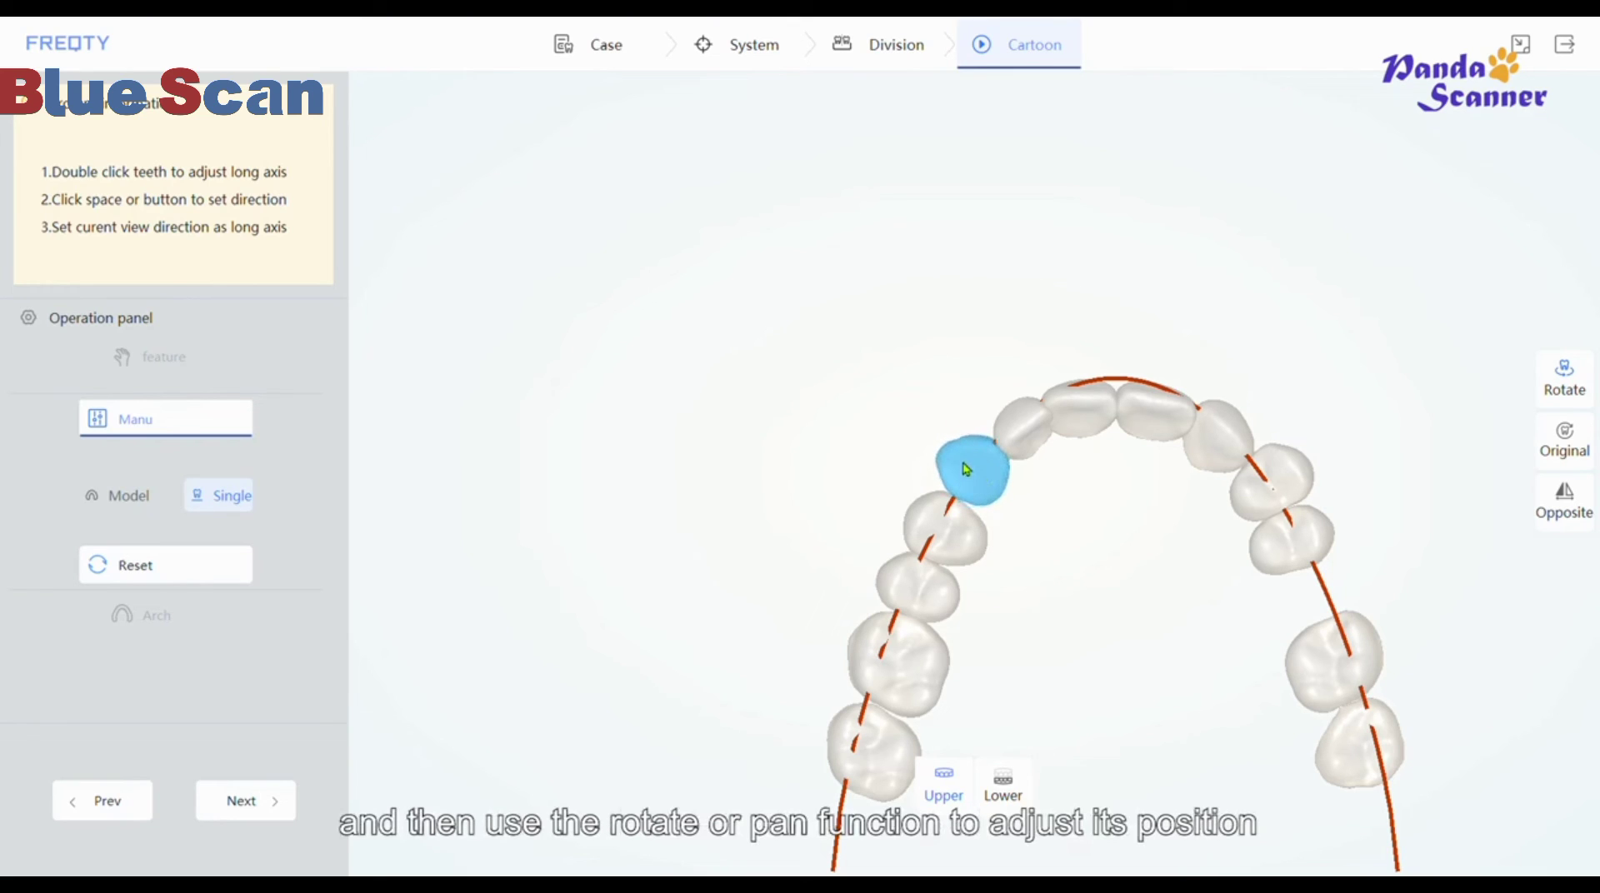
{"action": "left_click_drag", "start_coordinate": [974, 475], "coordinate": [968, 471]}
{"action": "right_click_drag", "start_coordinate": [997, 501], "coordinate": [964, 495]}
Step: Step through upper teeth 23, 24 and 26 in single-tooth mode and nudge tooth 27 with Pan
{"action": "double_click", "coordinate": [1008, 493]}
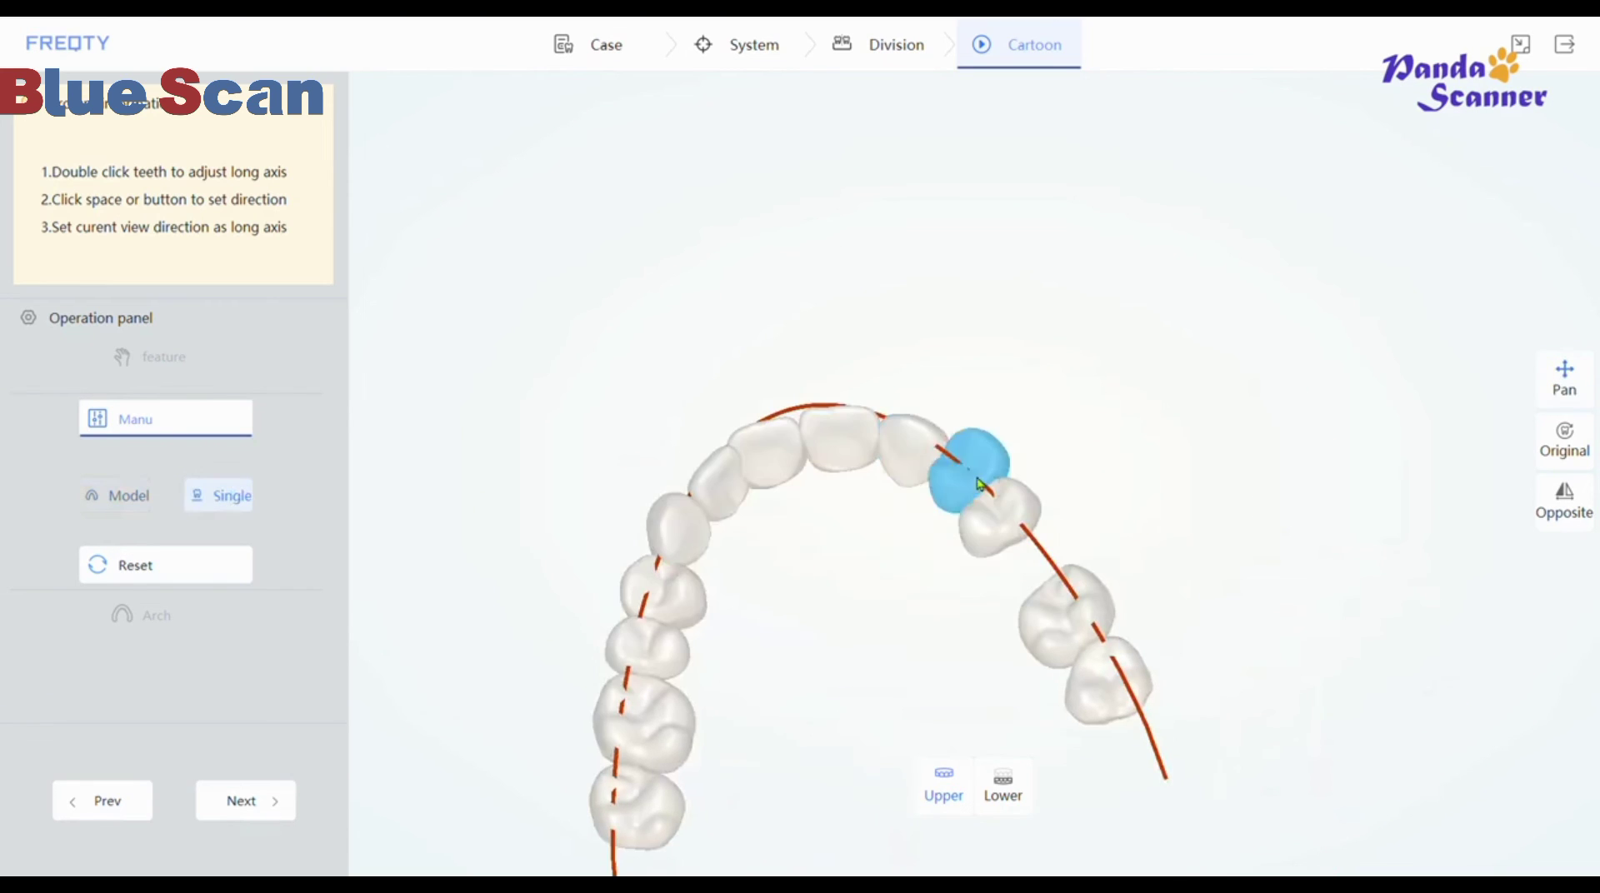
{"action": "double_click", "coordinate": [1004, 513]}
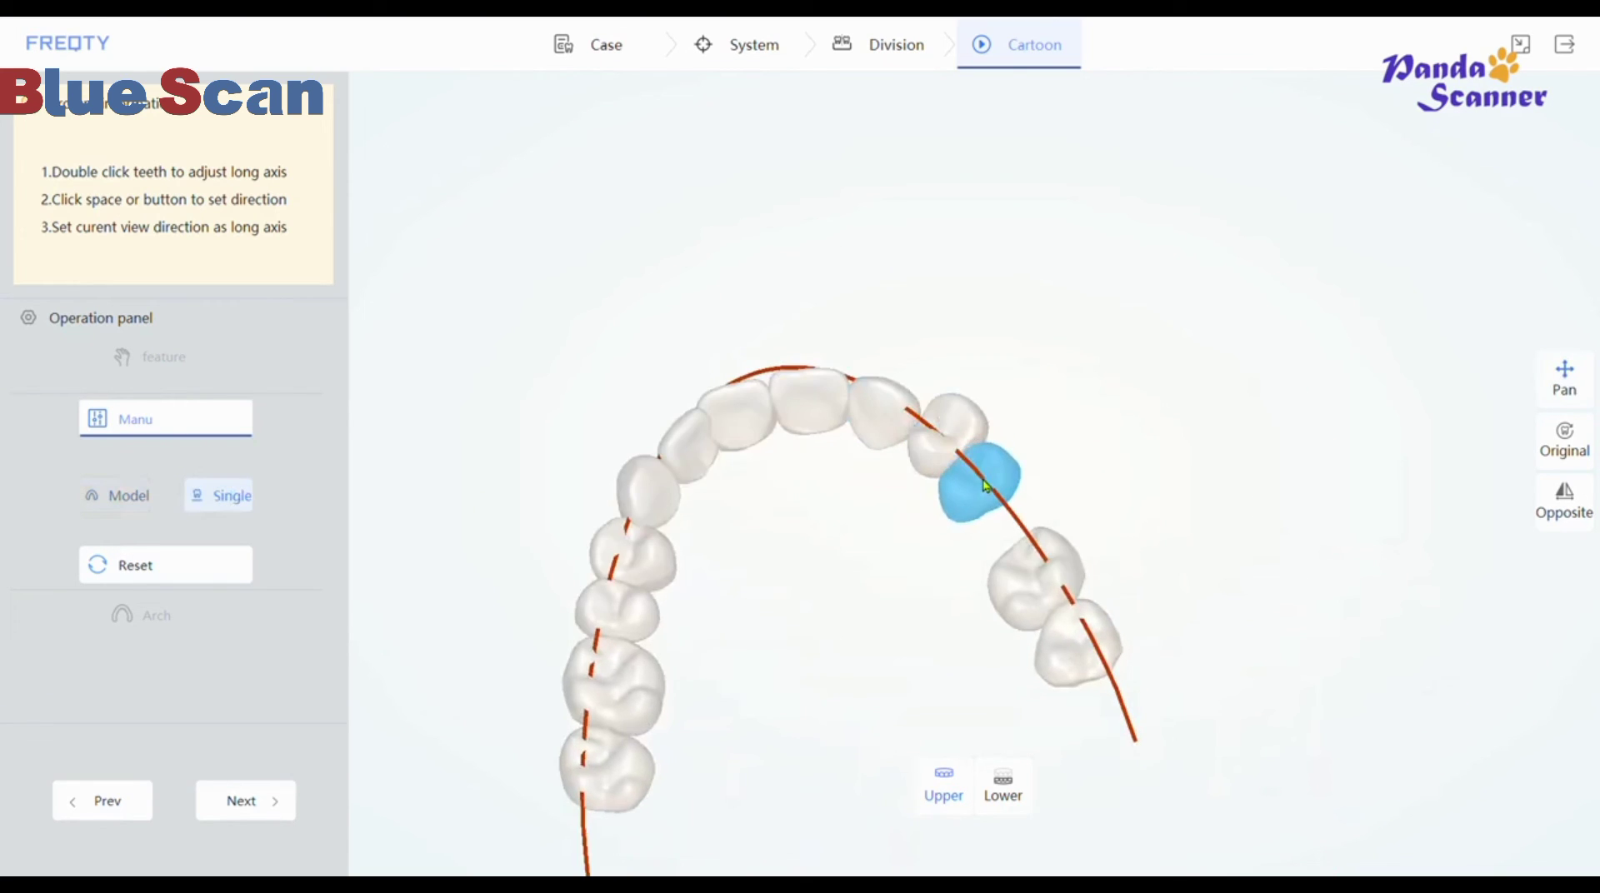
{"action": "double_click", "coordinate": [1039, 575]}
{"action": "double_click", "coordinate": [1004, 533]}
{"action": "left_click_drag", "start_coordinate": [979, 479], "coordinate": [985, 485]}
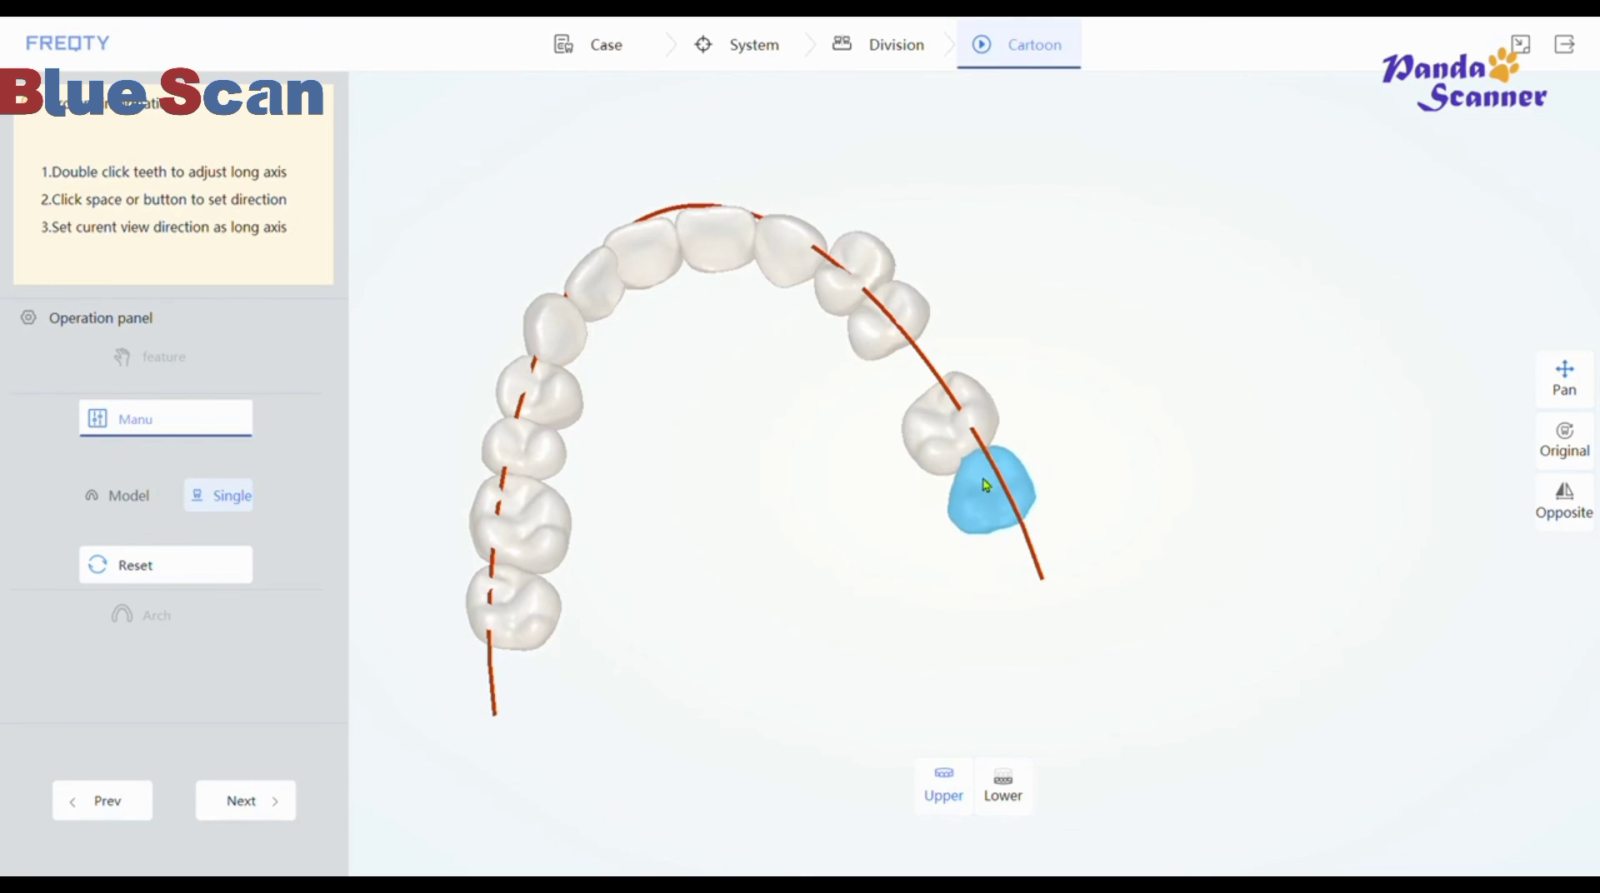
Step: Select upper tooth 23 in single-tooth mode and nudge it relative to the arch curve
{"action": "middle_click_drag", "start_coordinate": [985, 485], "coordinate": [954, 475]}
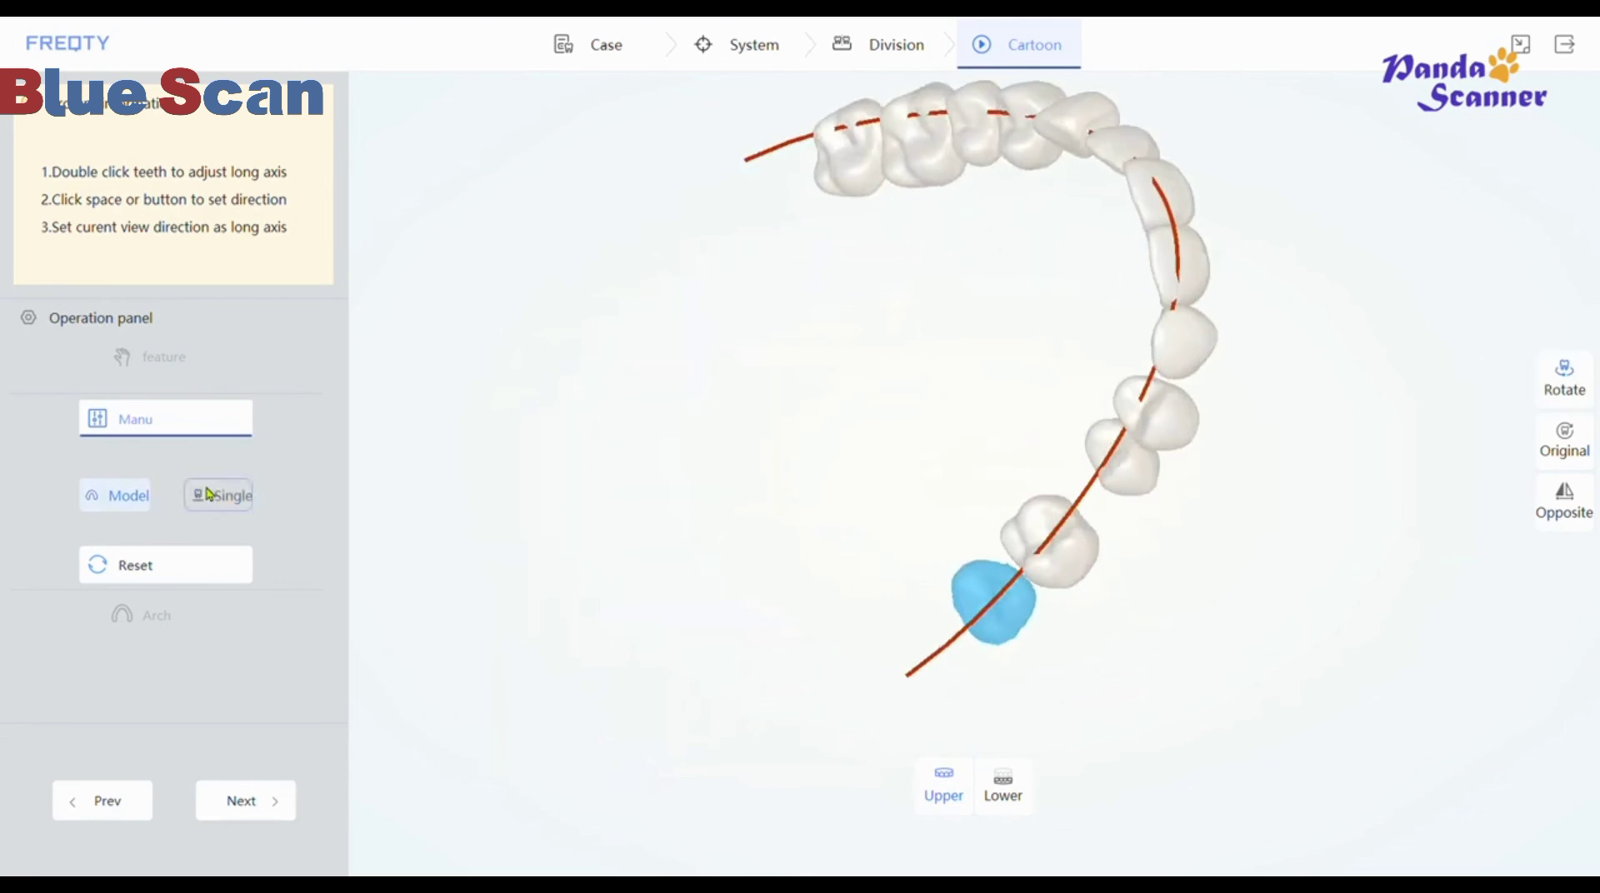
{"action": "left_click", "coordinate": [208, 495]}
{"action": "double_click", "coordinate": [1153, 414]}
{"action": "left_click_drag", "start_coordinate": [979, 479], "coordinate": [986, 479]}
{"action": "middle_click_drag", "start_coordinate": [986, 479], "coordinate": [1428, 436]}
Step: Select further teeth of the upper arch and fine-tune their positions manually
{"action": "double_click", "coordinate": [959, 553]}
{"action": "left_click_drag", "start_coordinate": [979, 481], "coordinate": [973, 476]}
{"action": "double_click", "coordinate": [900, 577]}
{"action": "double_click", "coordinate": [923, 540]}
{"action": "left_click_drag", "start_coordinate": [976, 484], "coordinate": [975, 477]}
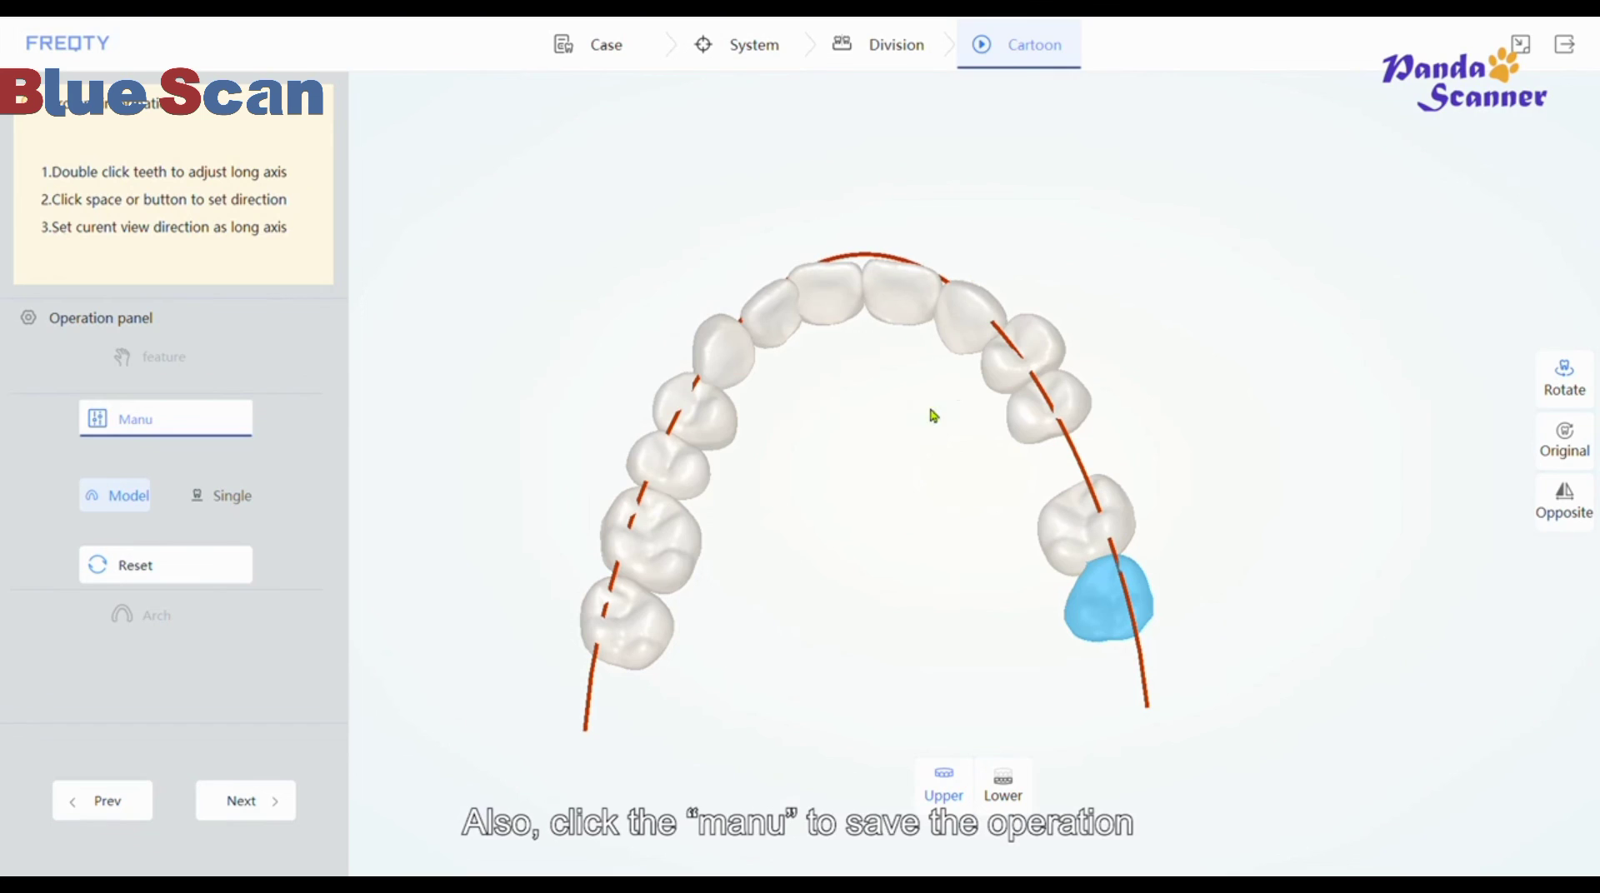
Step: Save the upper jaw's manual adjustments and its arch curve with symmetry enabled
{"action": "left_click", "coordinate": [147, 430]}
{"action": "left_click", "coordinate": [144, 425]}
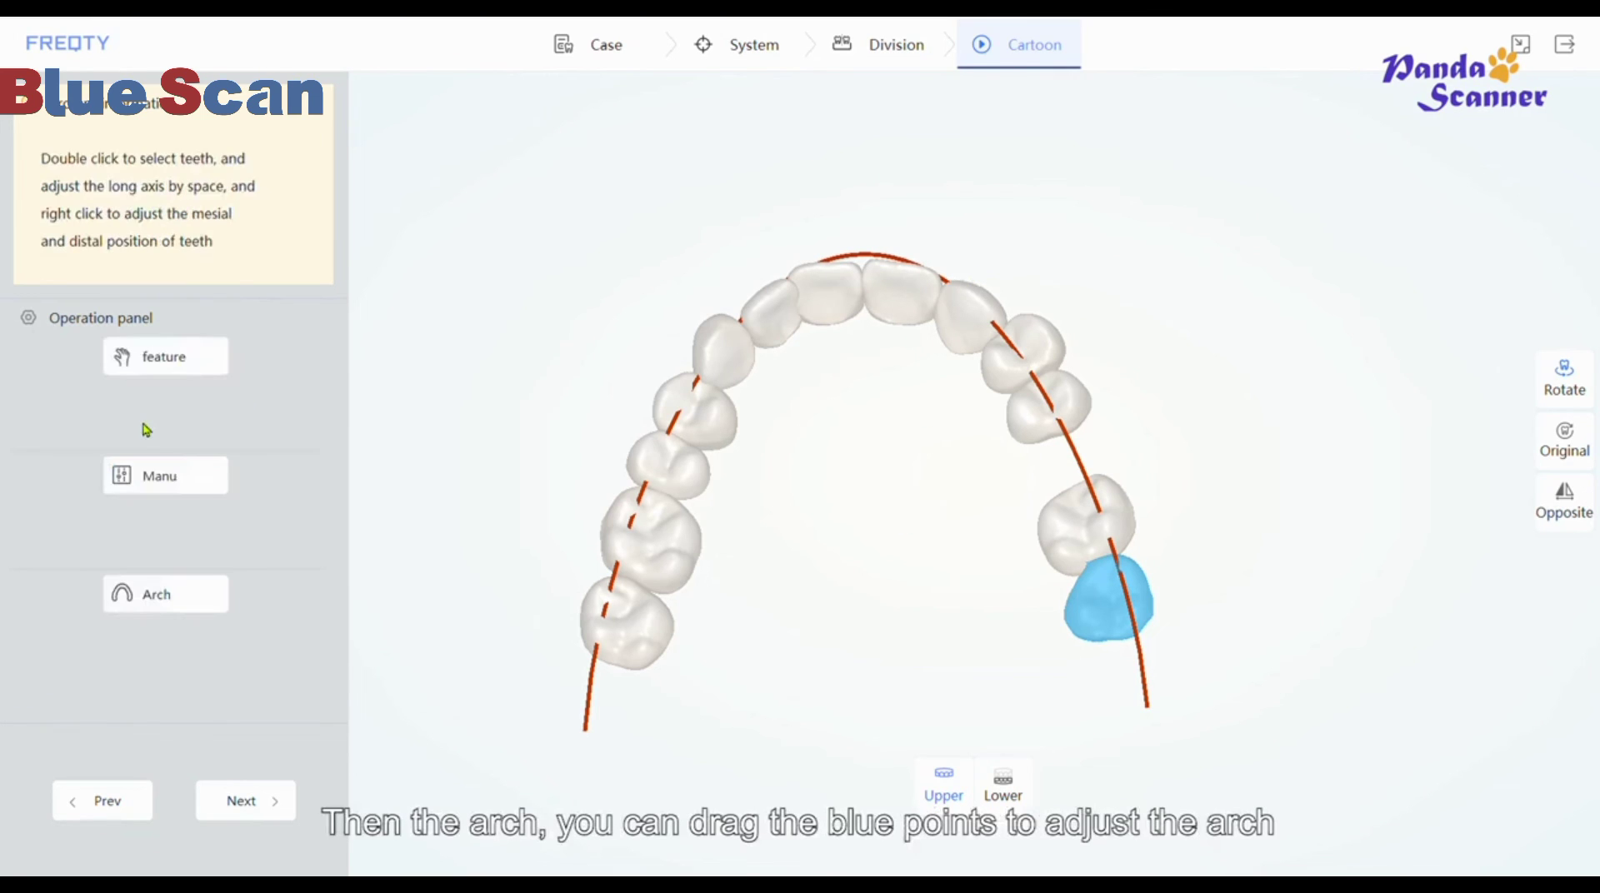
{"action": "left_click", "coordinate": [161, 596]}
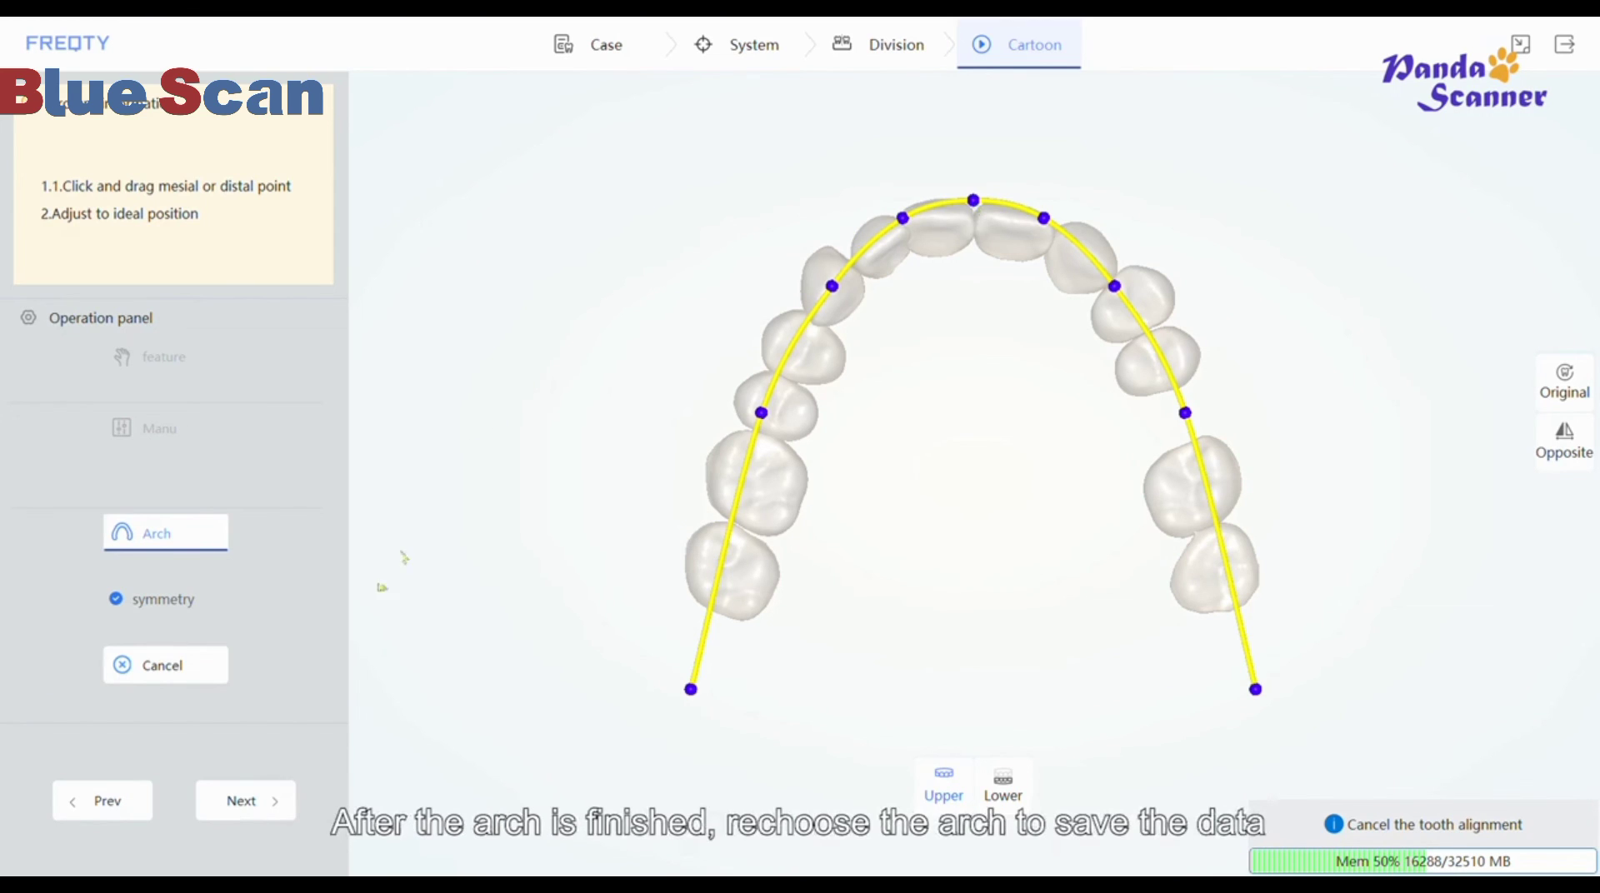
{"action": "left_click", "coordinate": [149, 537]}
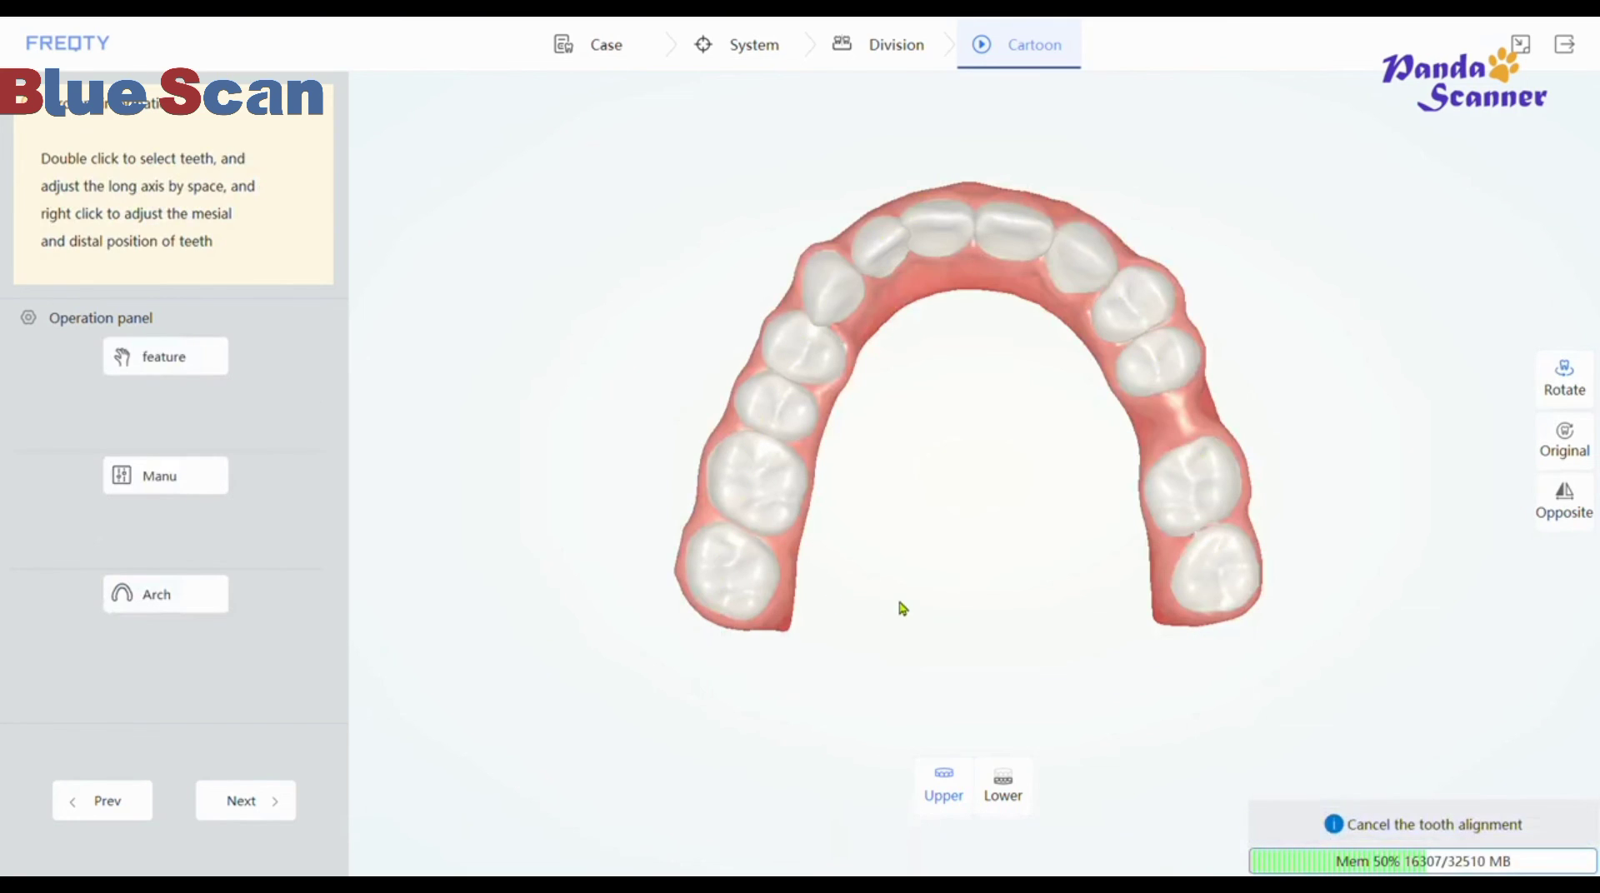
Step: Switch to the lower jaw's feature adjustment and shift the blue control point of a rearmost lower molar
{"action": "left_click", "coordinate": [1003, 781]}
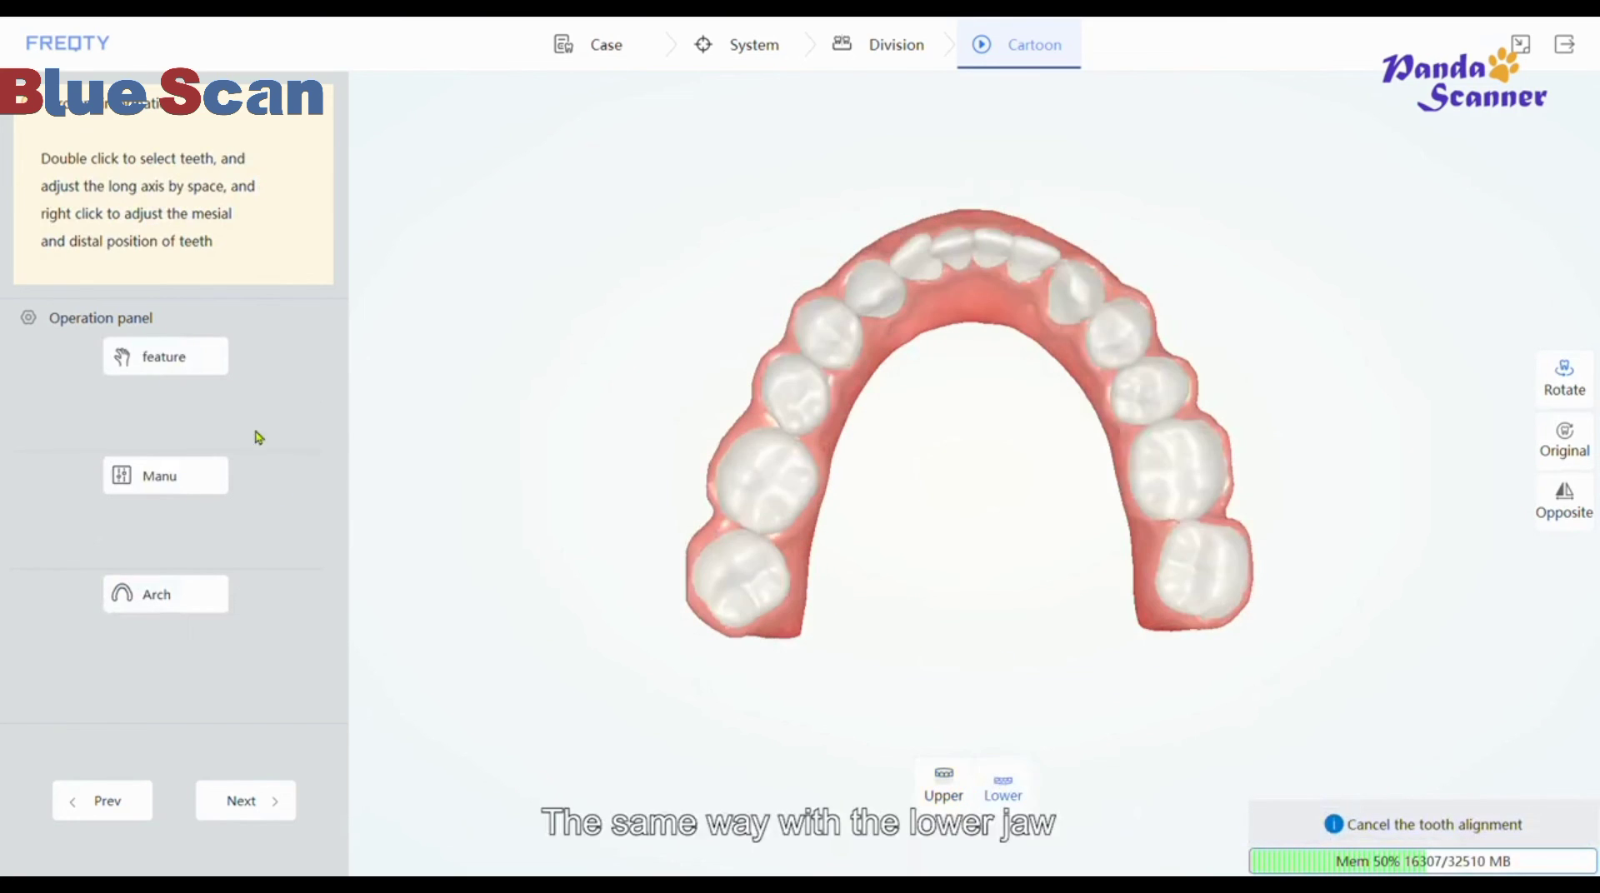
{"action": "left_click", "coordinate": [179, 358]}
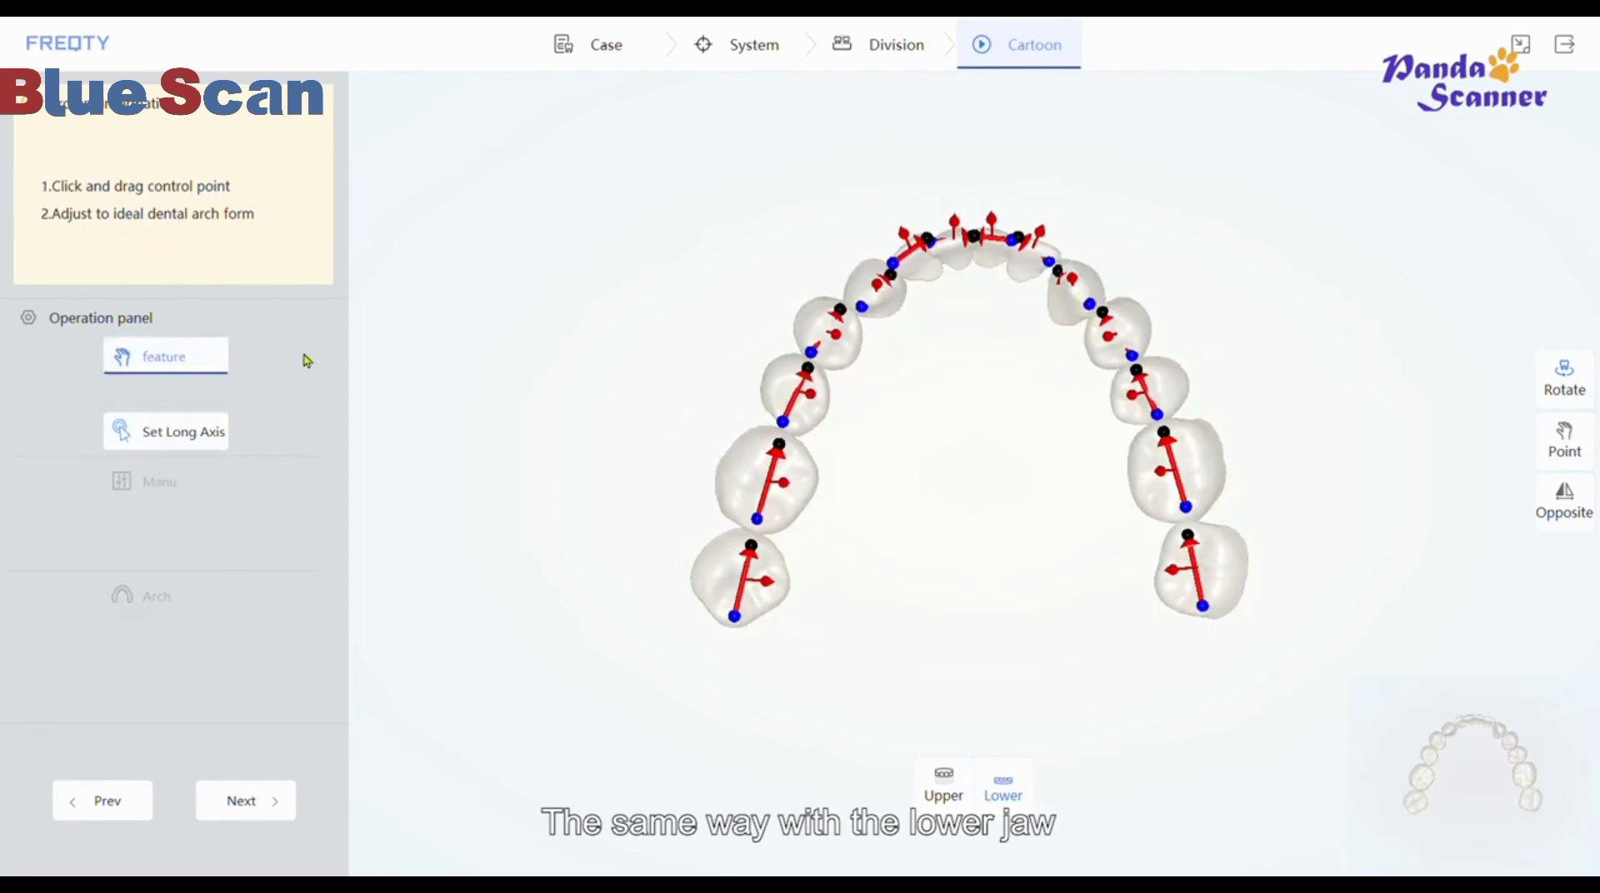
{"action": "left_click_drag", "start_coordinate": [949, 231], "coordinate": [983, 379]}
{"action": "left_click", "coordinate": [1563, 437]}
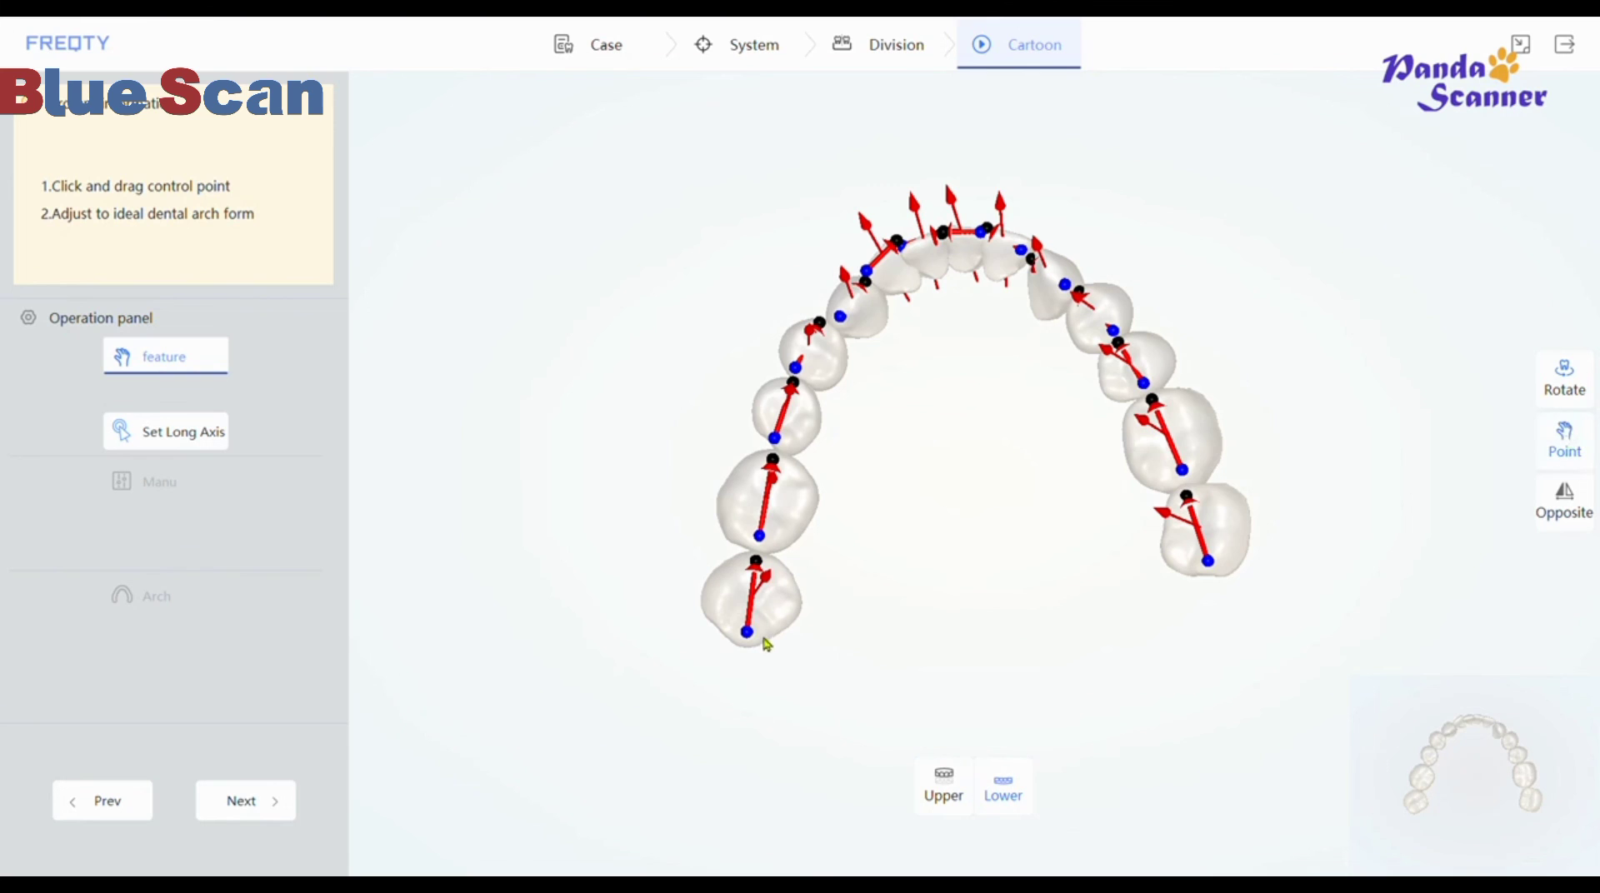
{"action": "left_click_drag", "start_coordinate": [746, 632], "coordinate": [737, 634]}
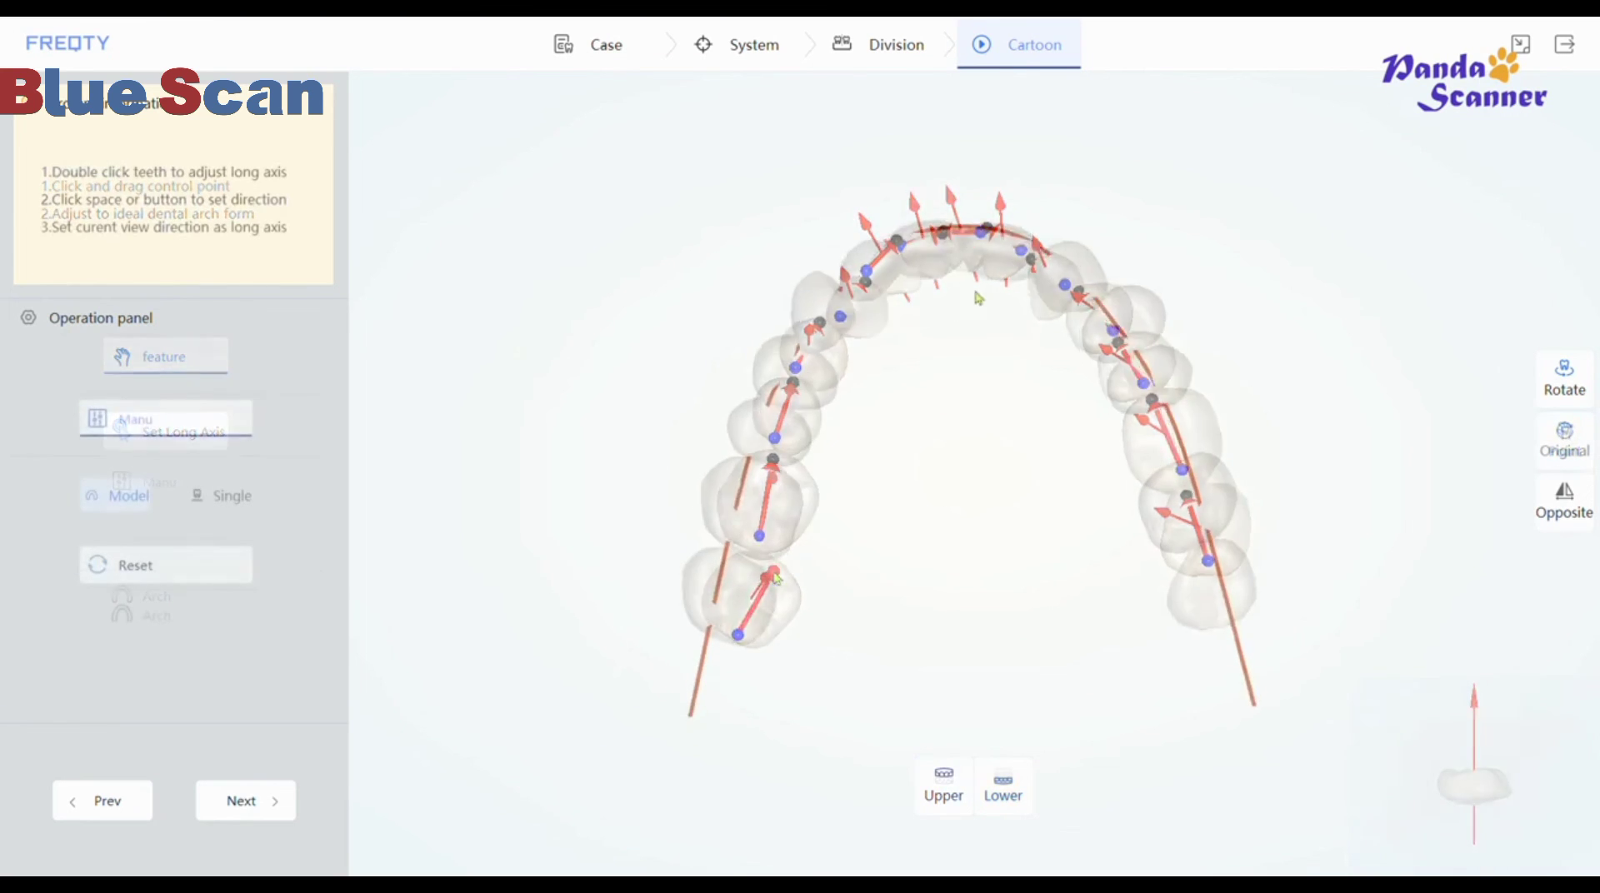
Step: Save the manual adjustment stage and open the lower jaw's arch curve for adjustment
{"action": "left_click_drag", "start_coordinate": [972, 283], "coordinate": [987, 254]}
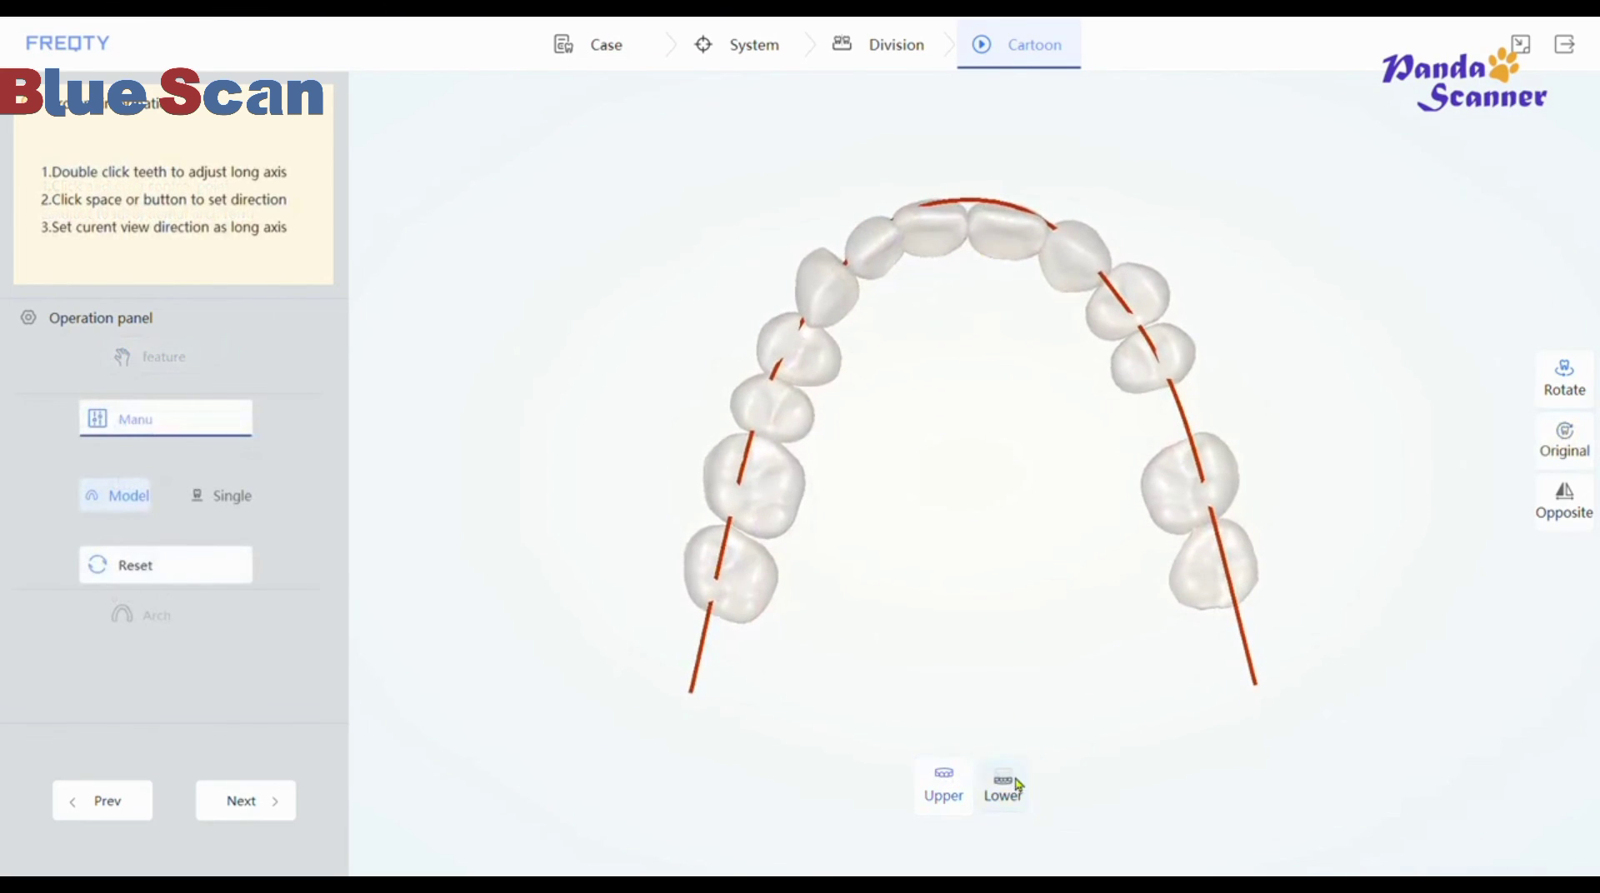
{"action": "left_click", "coordinate": [142, 419]}
{"action": "left_click", "coordinate": [120, 594]}
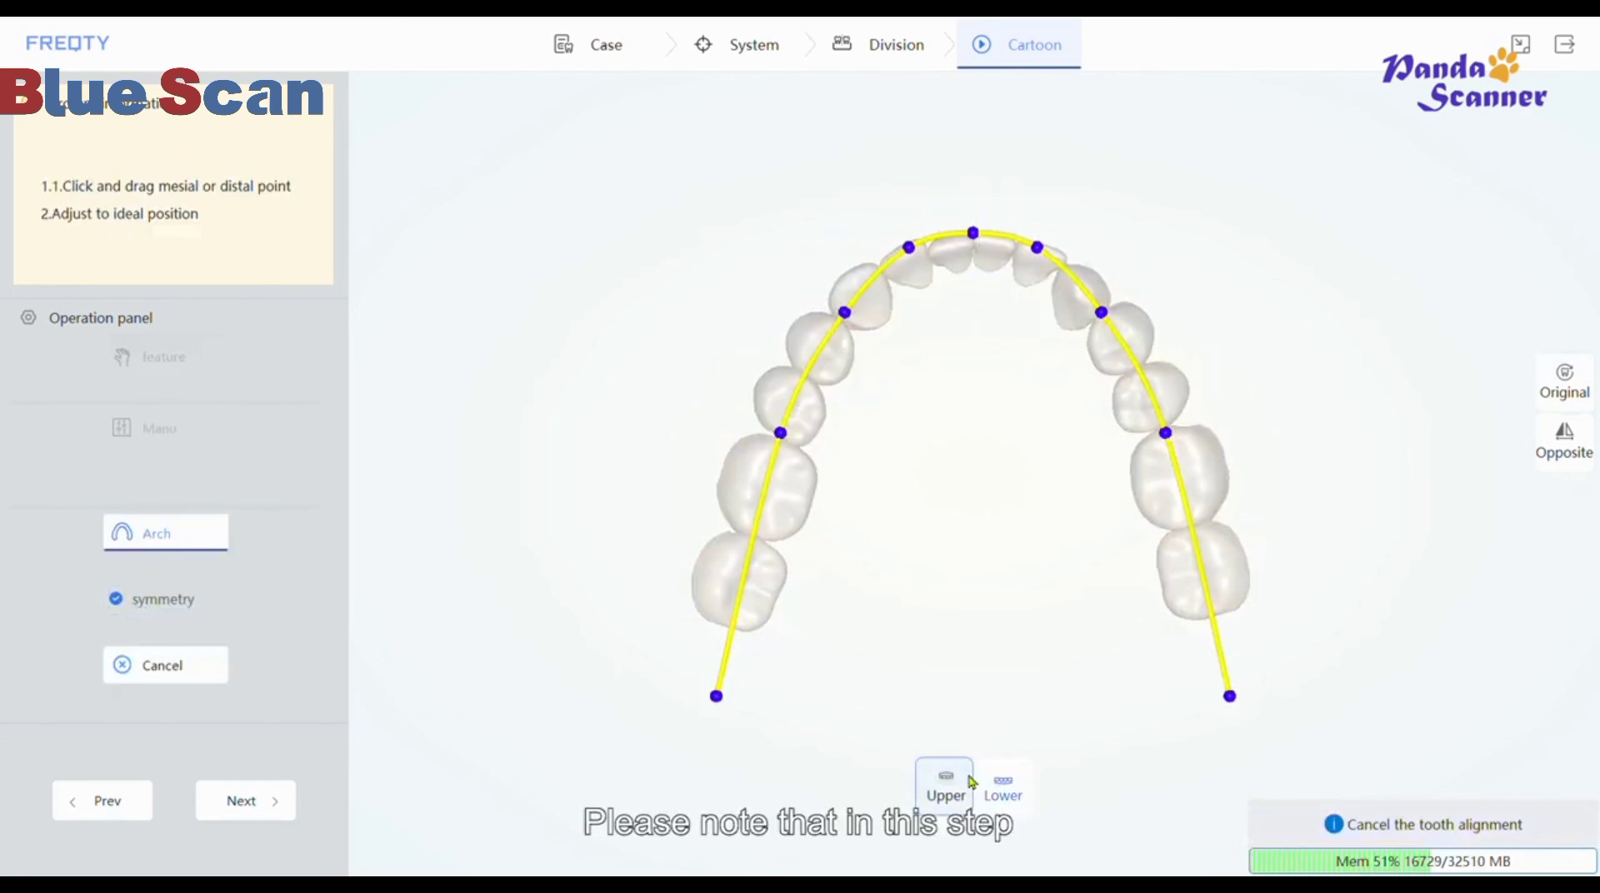
Step: Check the lower arch curve against the opposite jaw's teeth and save the arch
{"action": "left_click", "coordinate": [1588, 459]}
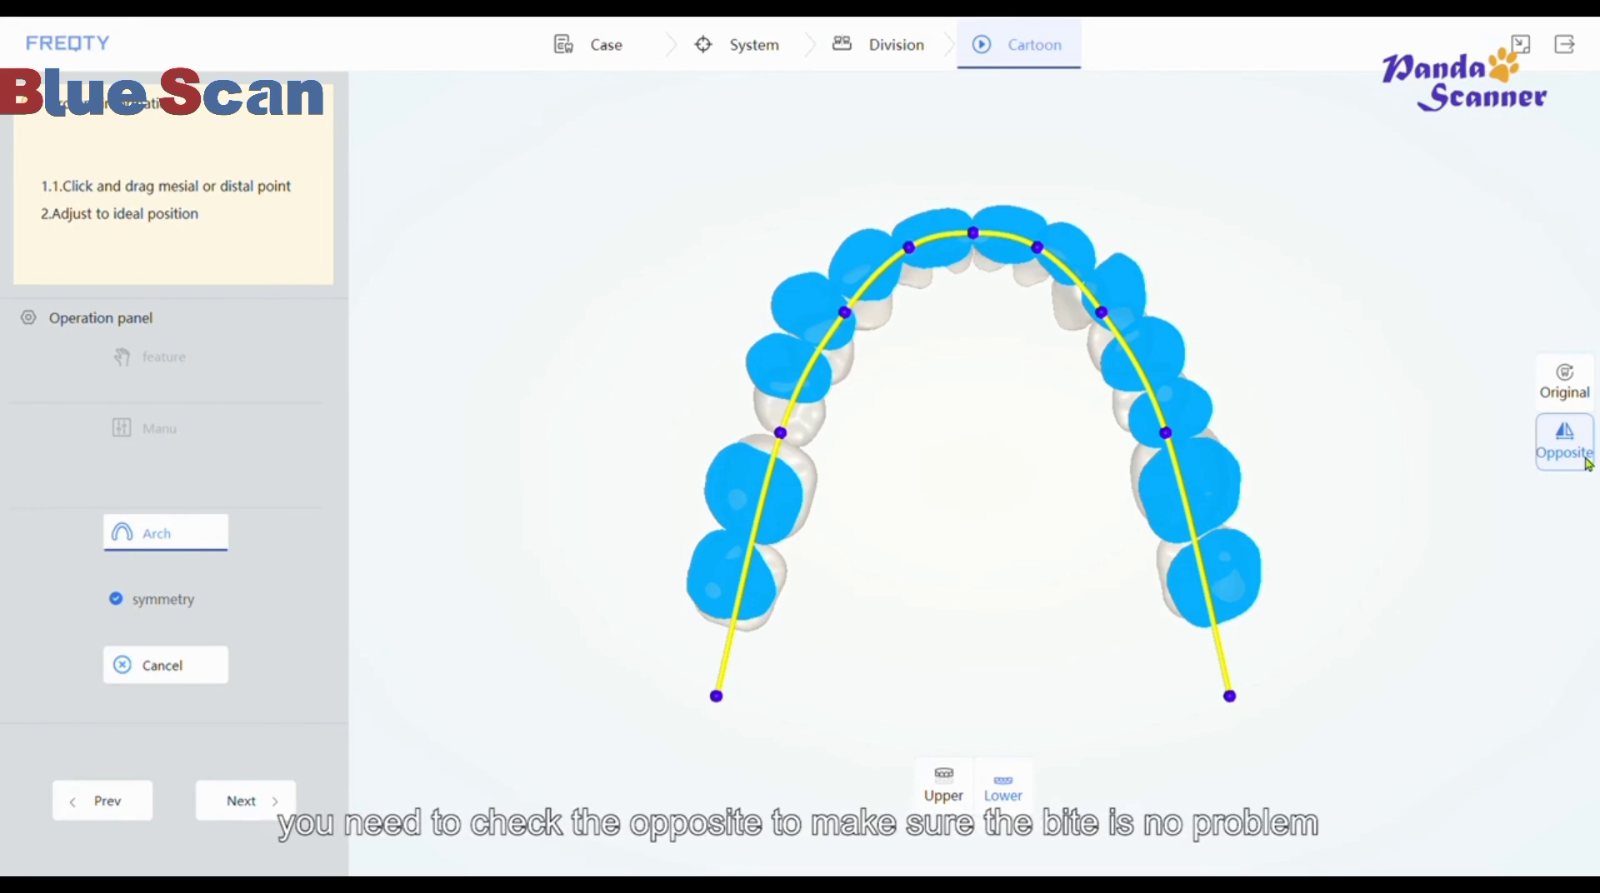
{"action": "left_click", "coordinate": [1587, 462]}
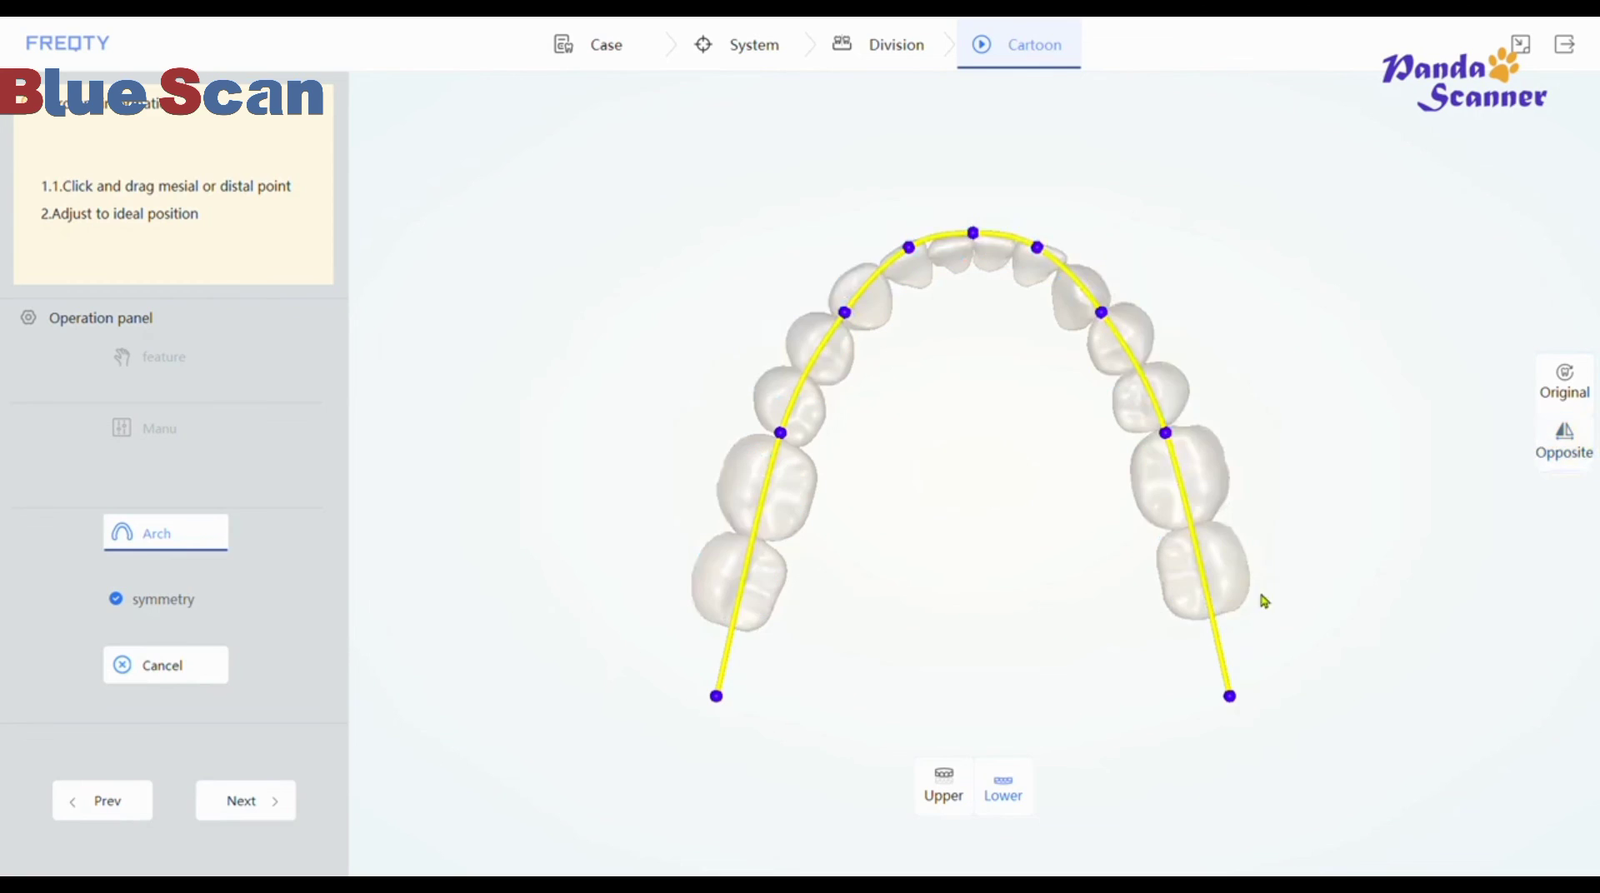
{"action": "left_click", "coordinate": [1563, 450]}
{"action": "left_click", "coordinate": [165, 540]}
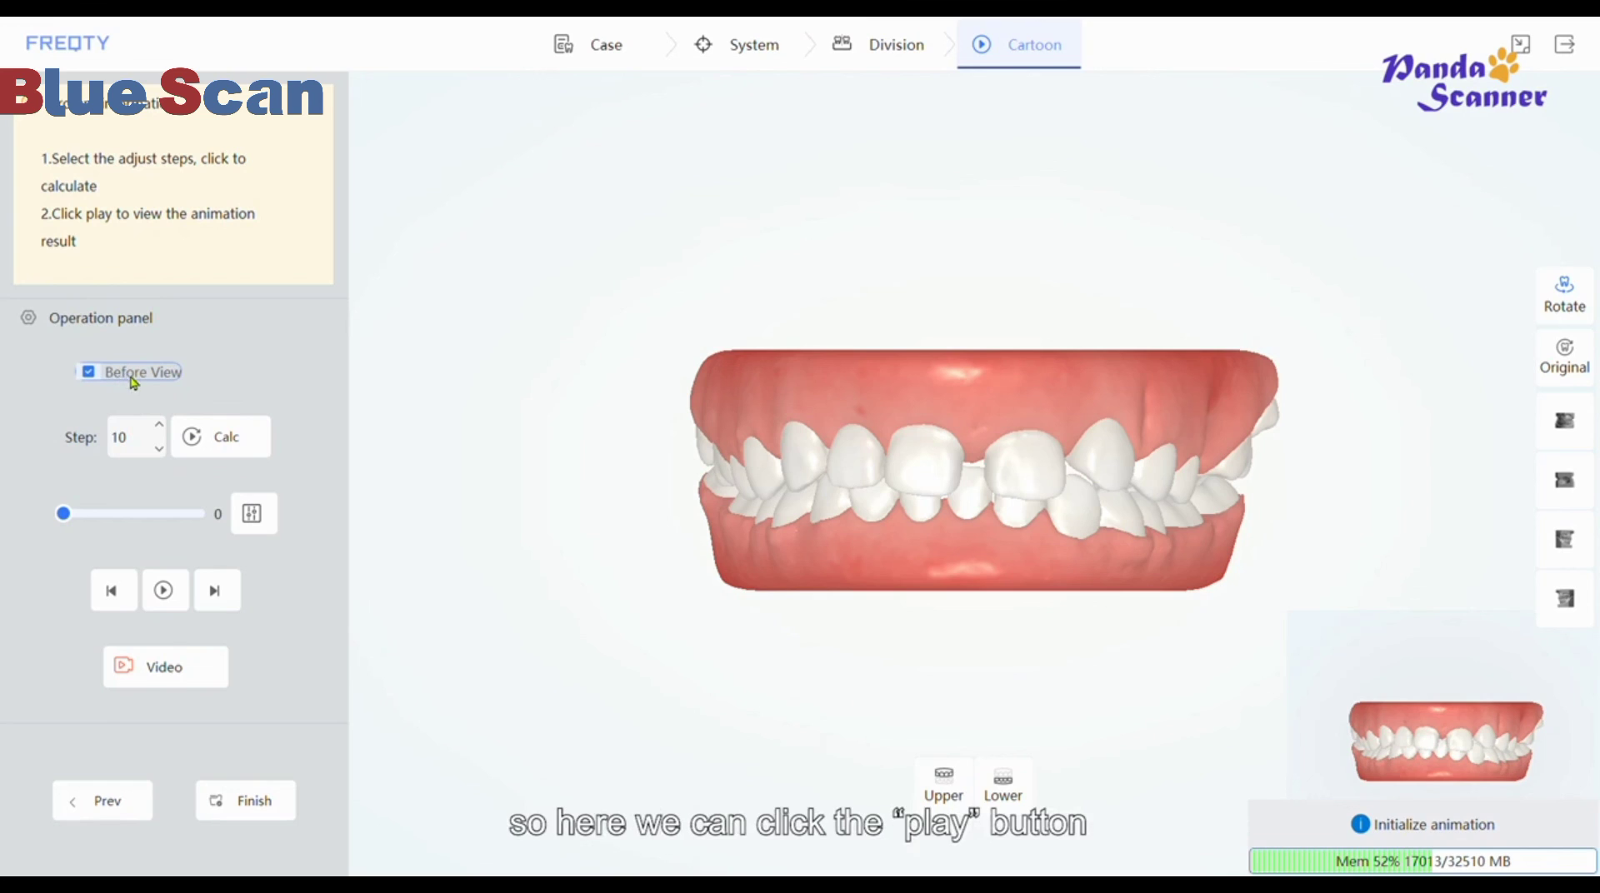
Step: Play the 10-step treatment animation and examine the final bite from the four preset model views
{"action": "left_click", "coordinate": [165, 592]}
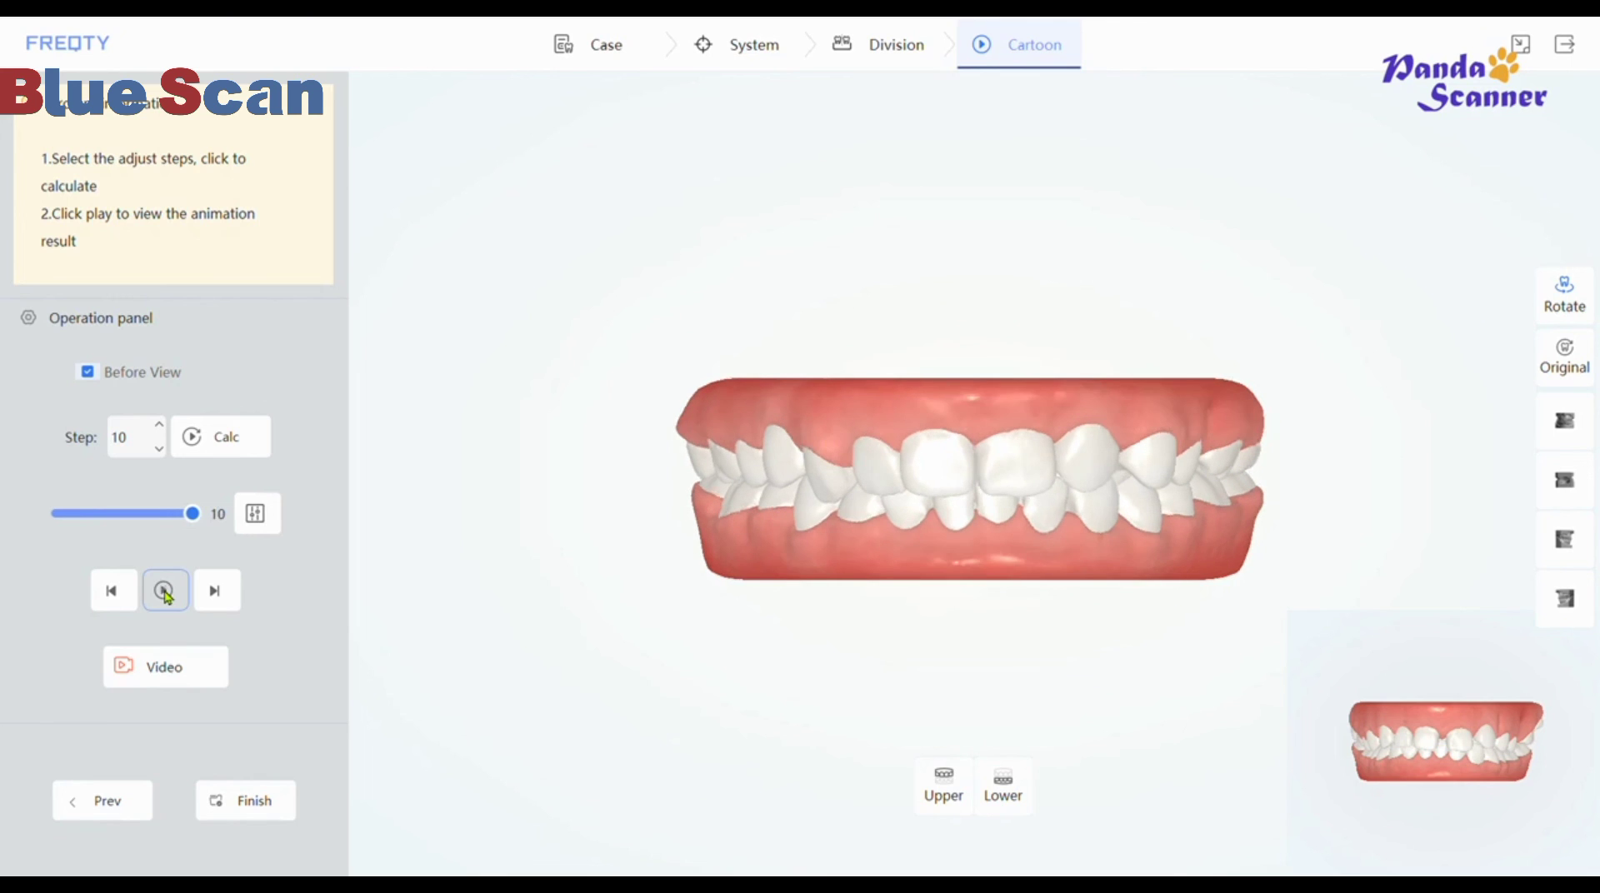
{"action": "left_click_drag", "start_coordinate": [618, 568], "coordinate": [661, 468]}
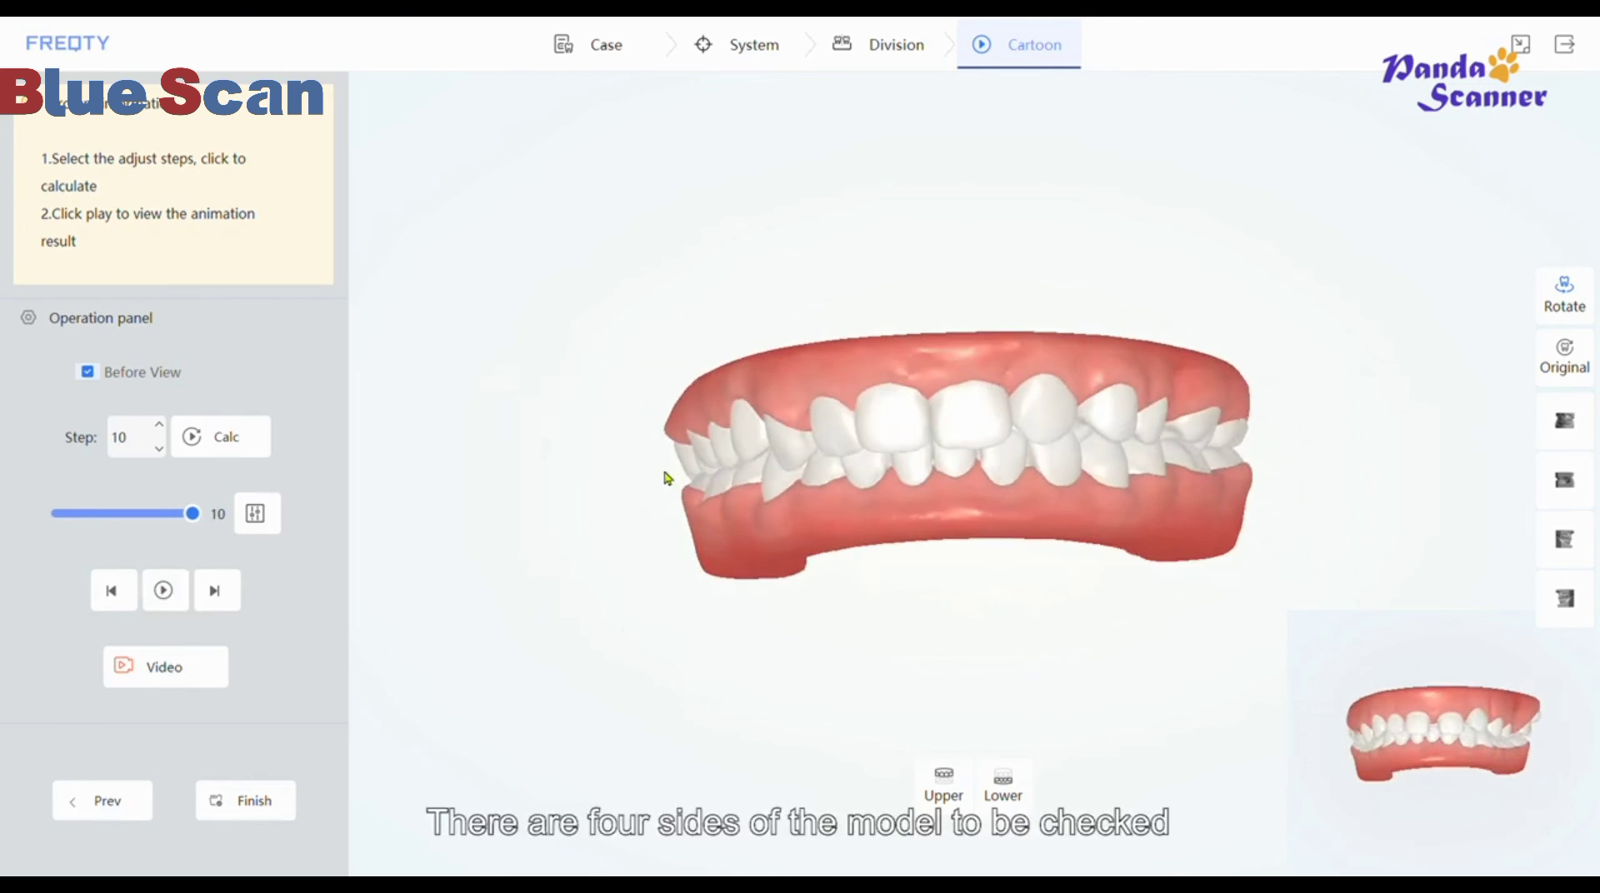
{"action": "left_click", "coordinate": [1556, 440]}
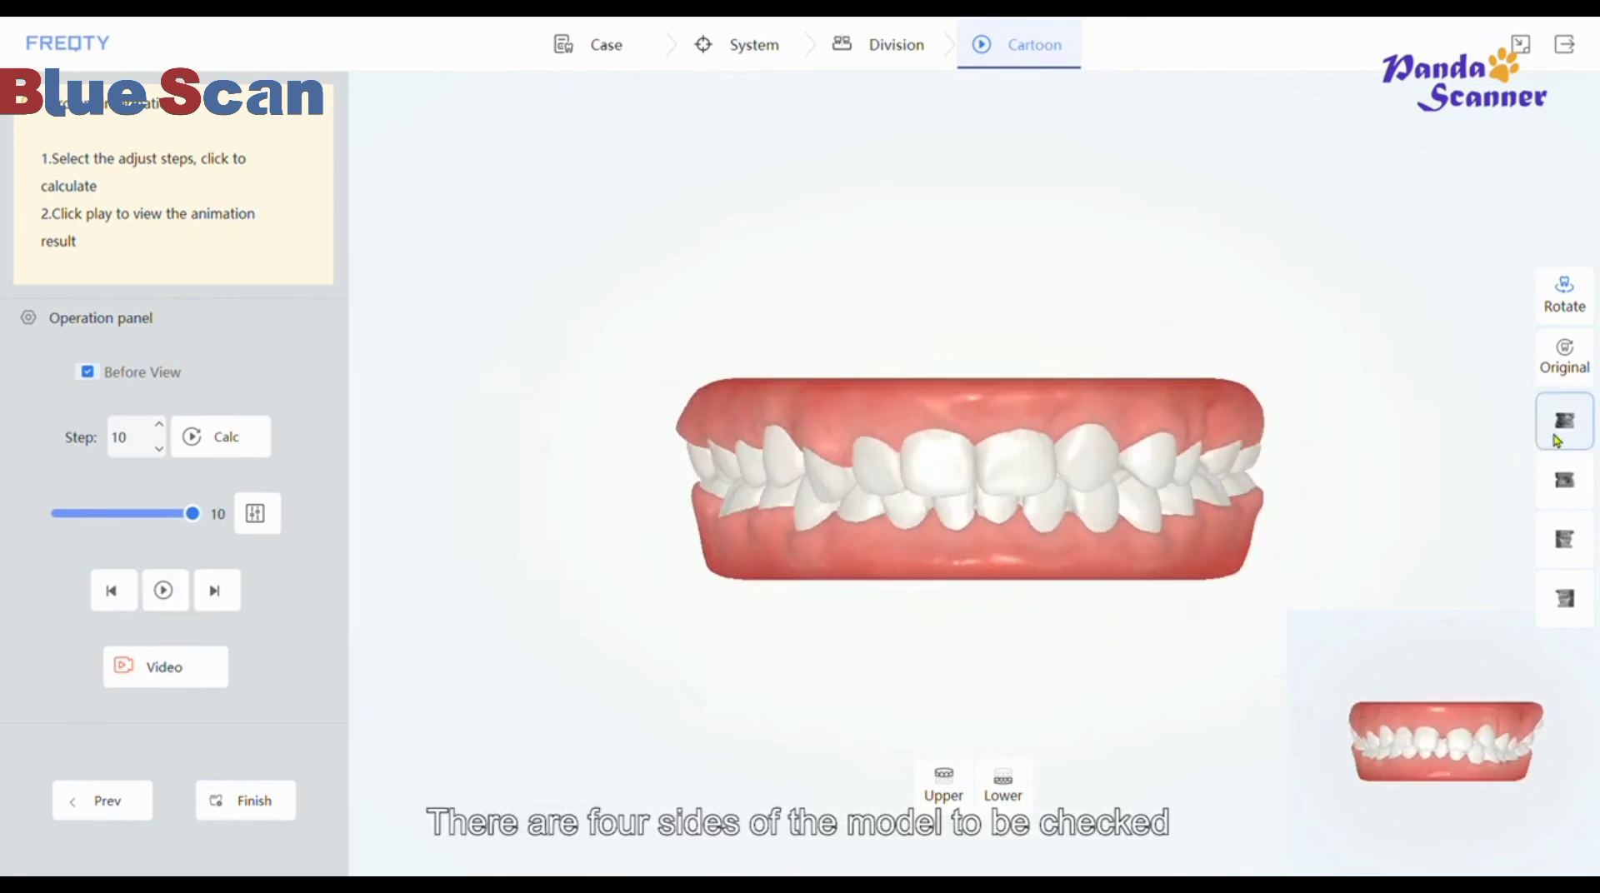
{"action": "left_click", "coordinate": [1576, 478]}
{"action": "left_click", "coordinate": [1570, 538]}
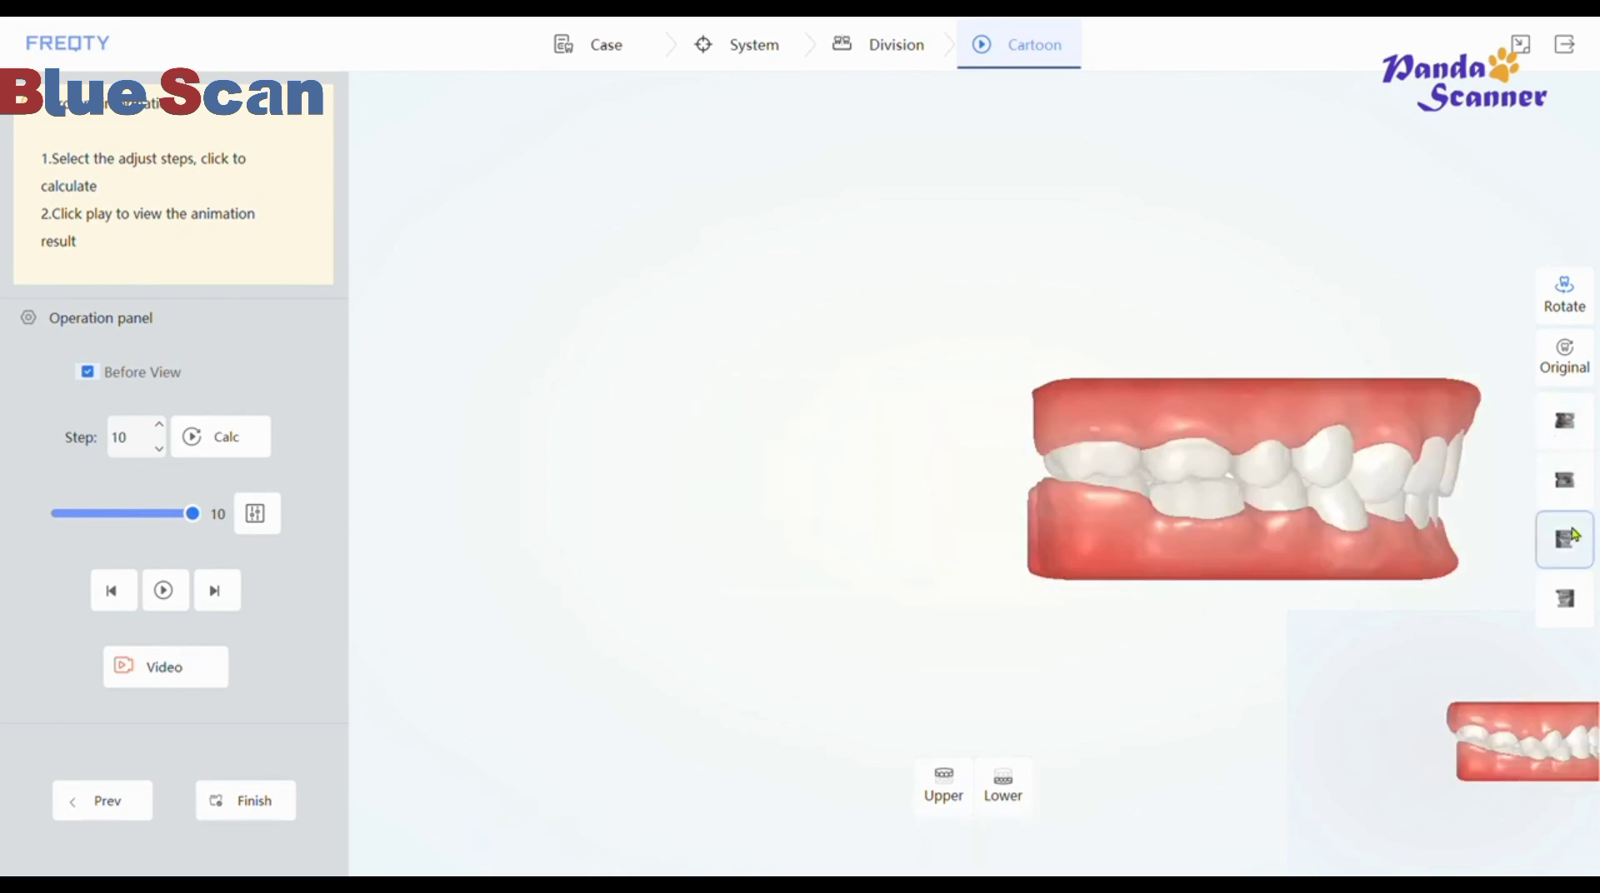
{"action": "left_click", "coordinate": [1572, 598]}
{"action": "left_click", "coordinate": [1569, 441]}
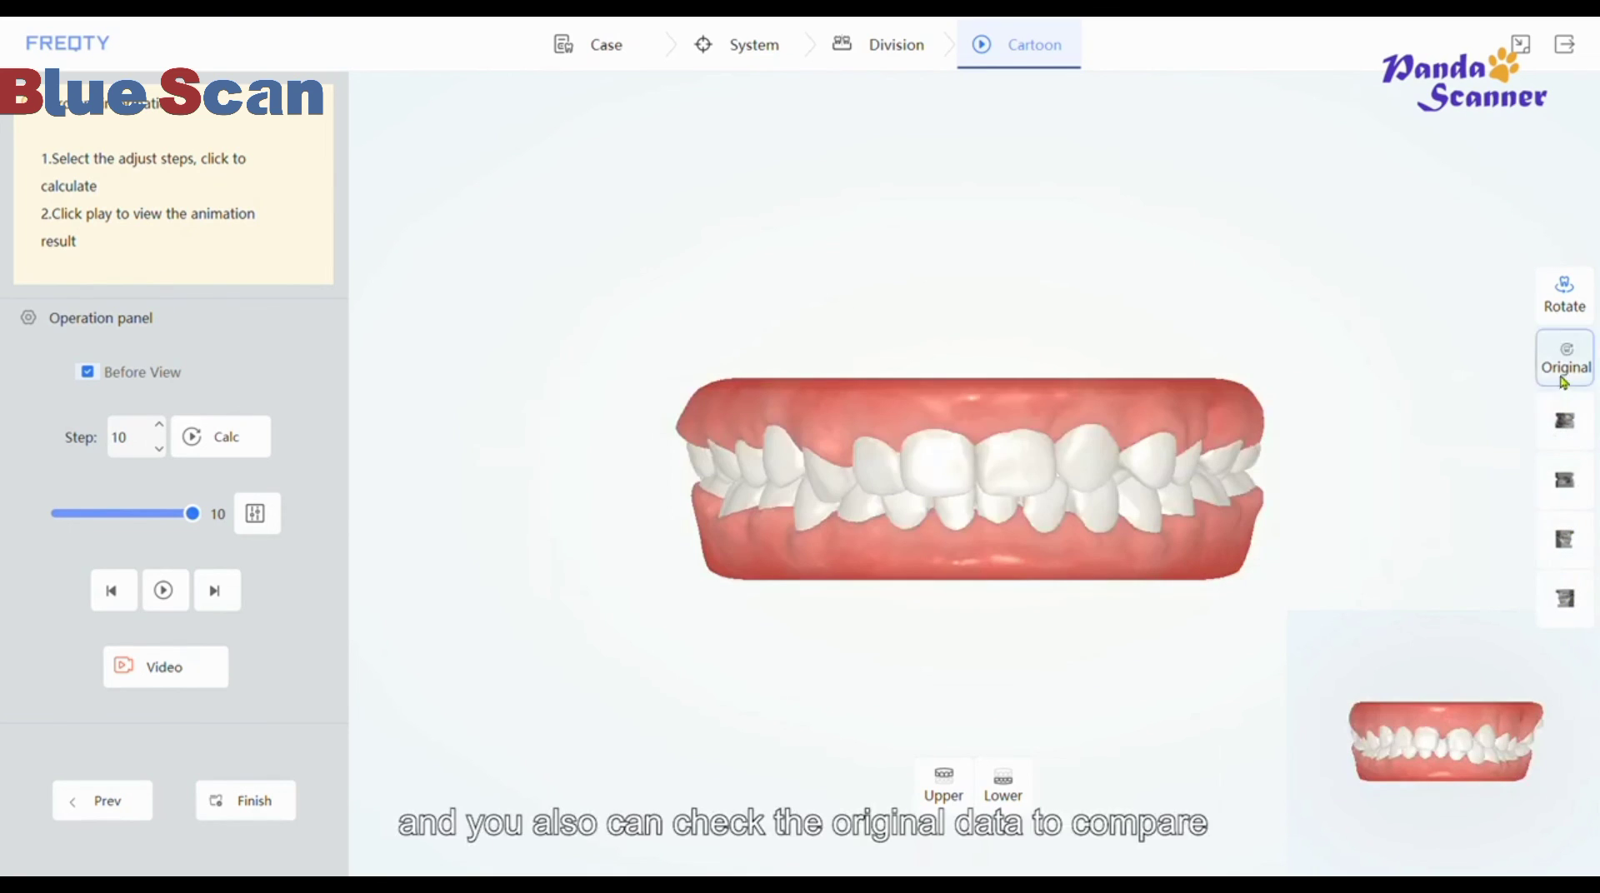
Step: Compare the final bite with the original tooth positions and inspect the upper and lower jaws separately
{"action": "left_click", "coordinate": [1562, 369]}
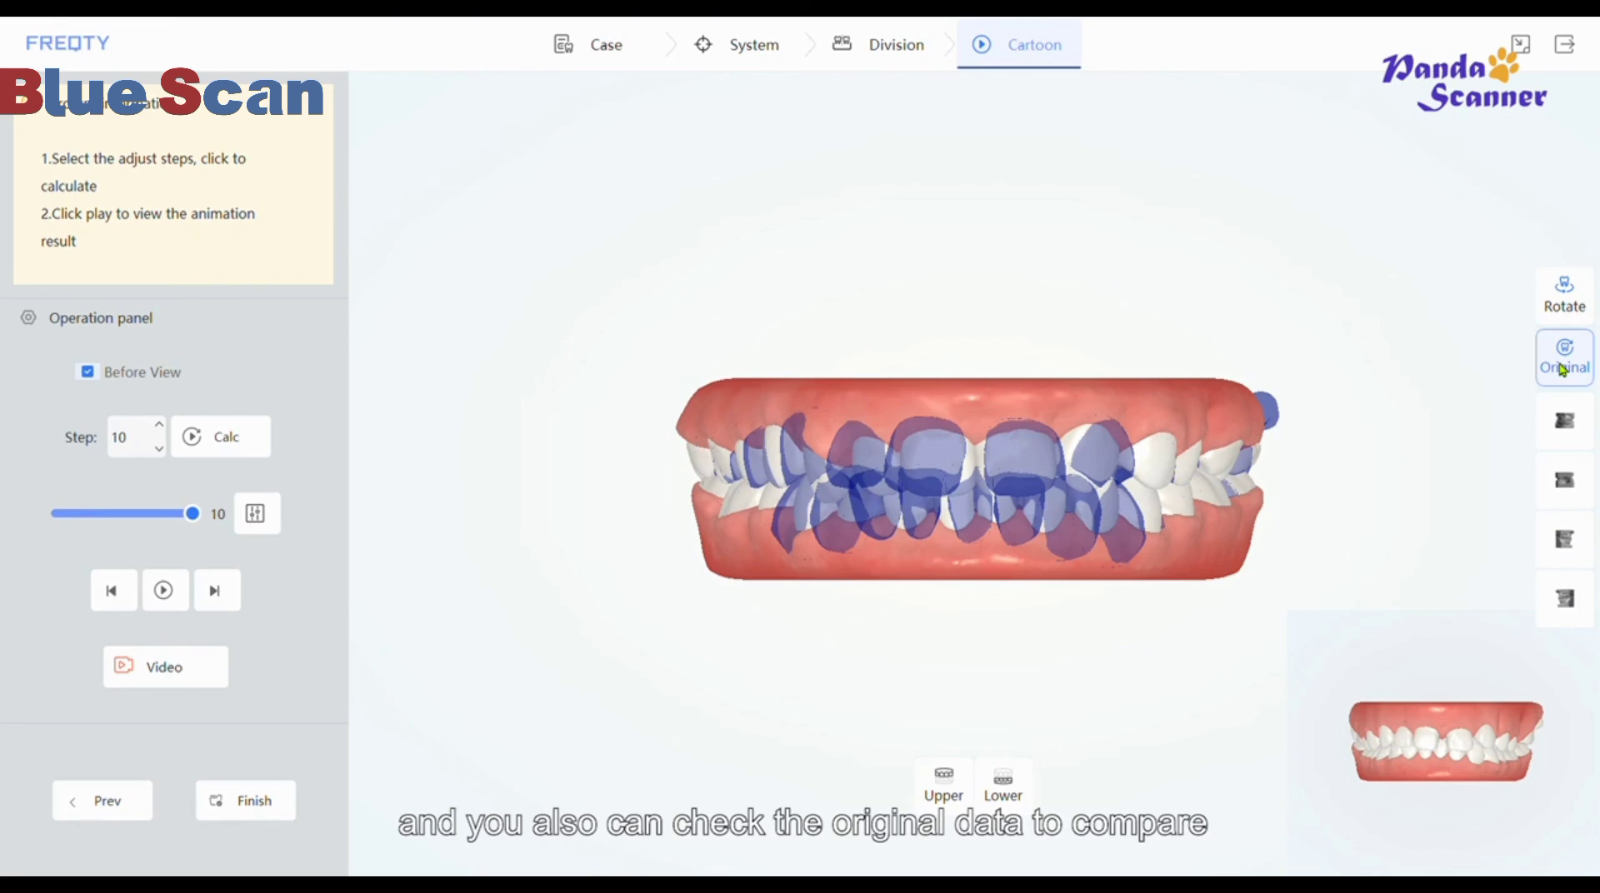
{"action": "left_click", "coordinate": [1562, 369]}
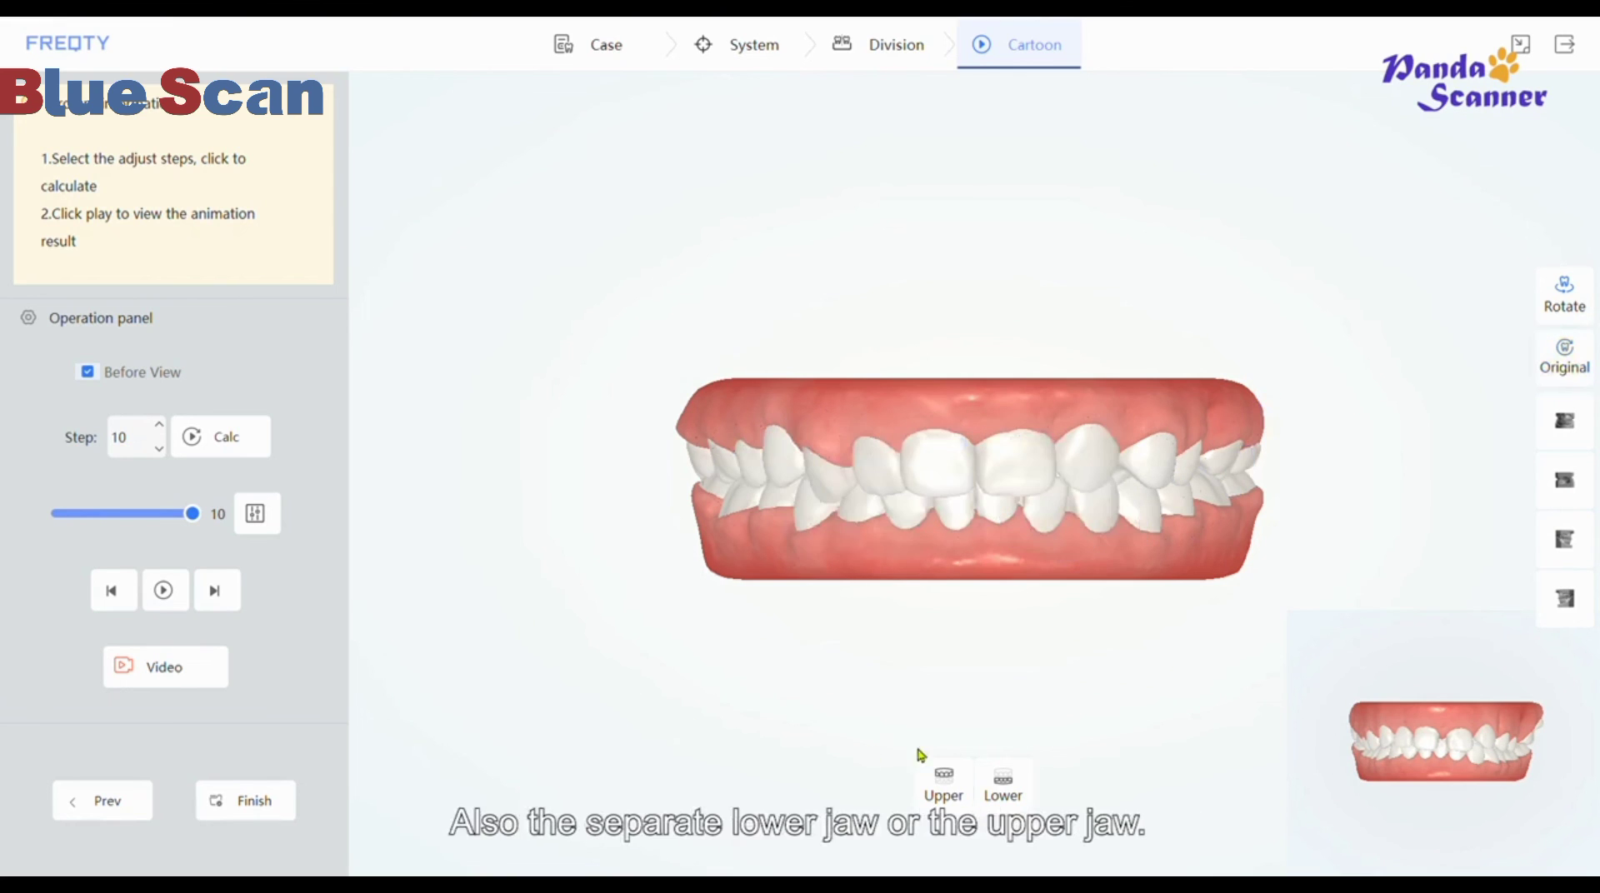
{"action": "left_click", "coordinate": [966, 794]}
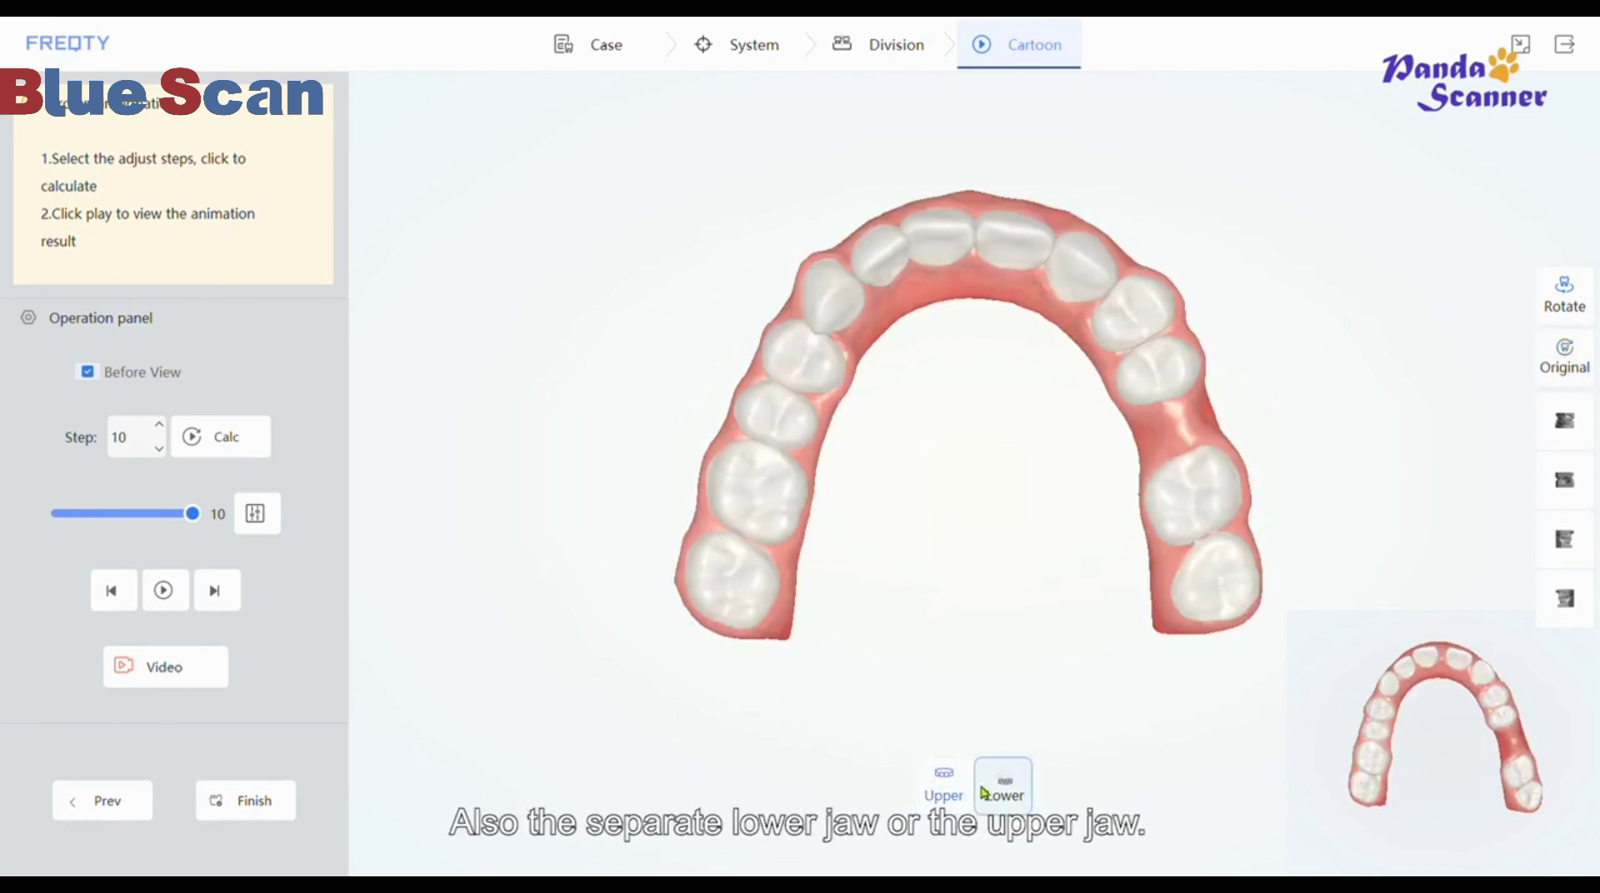
{"action": "left_click", "coordinate": [988, 794]}
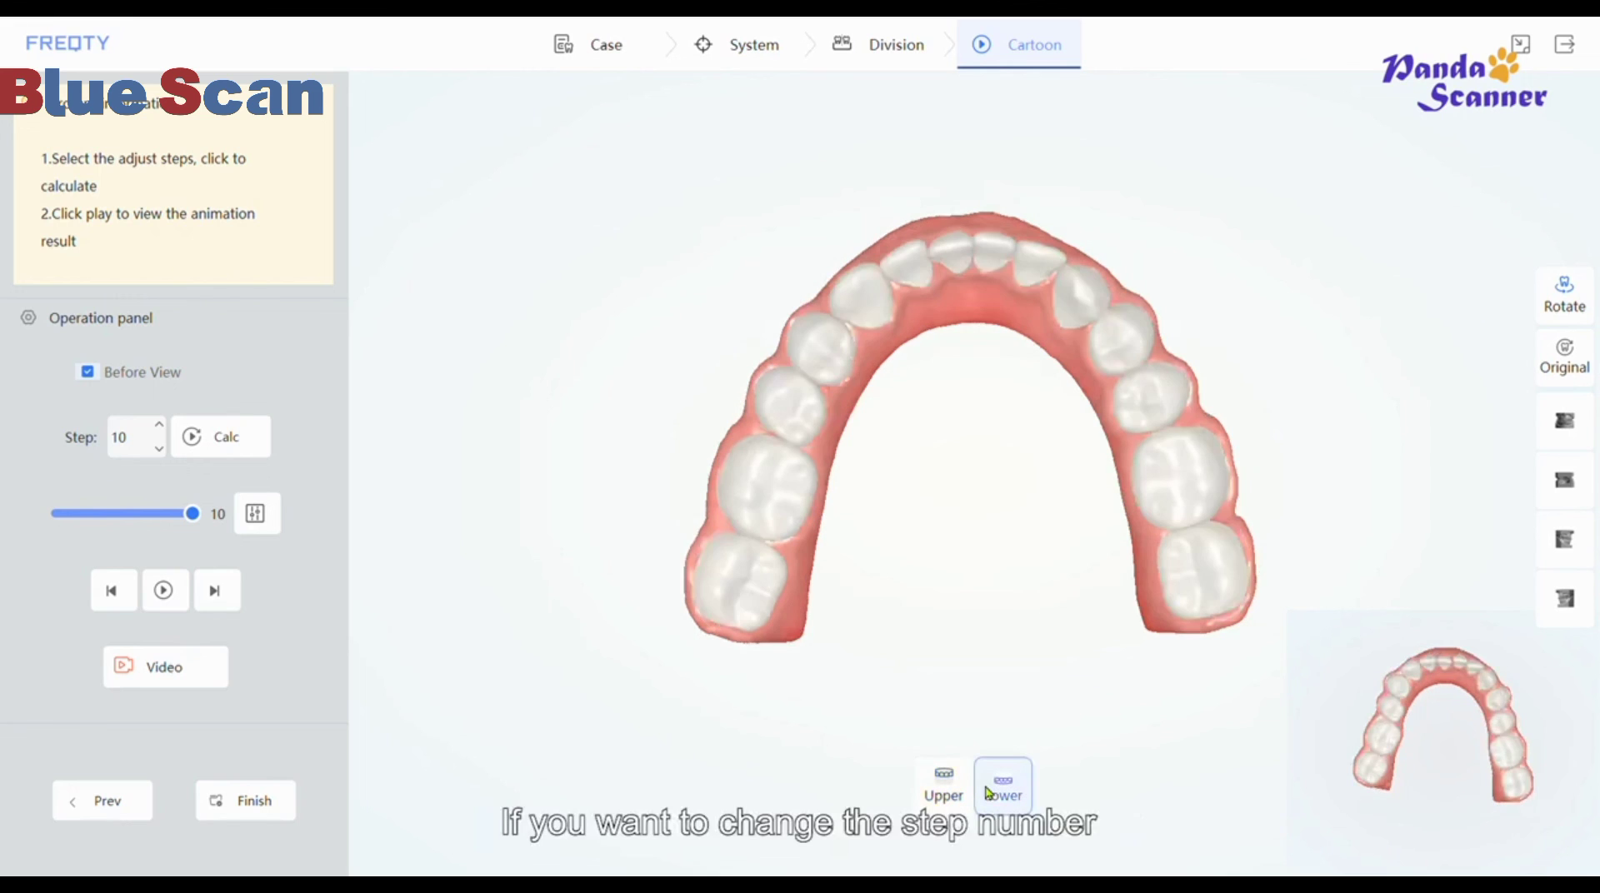
{"action": "left_click", "coordinate": [962, 795]}
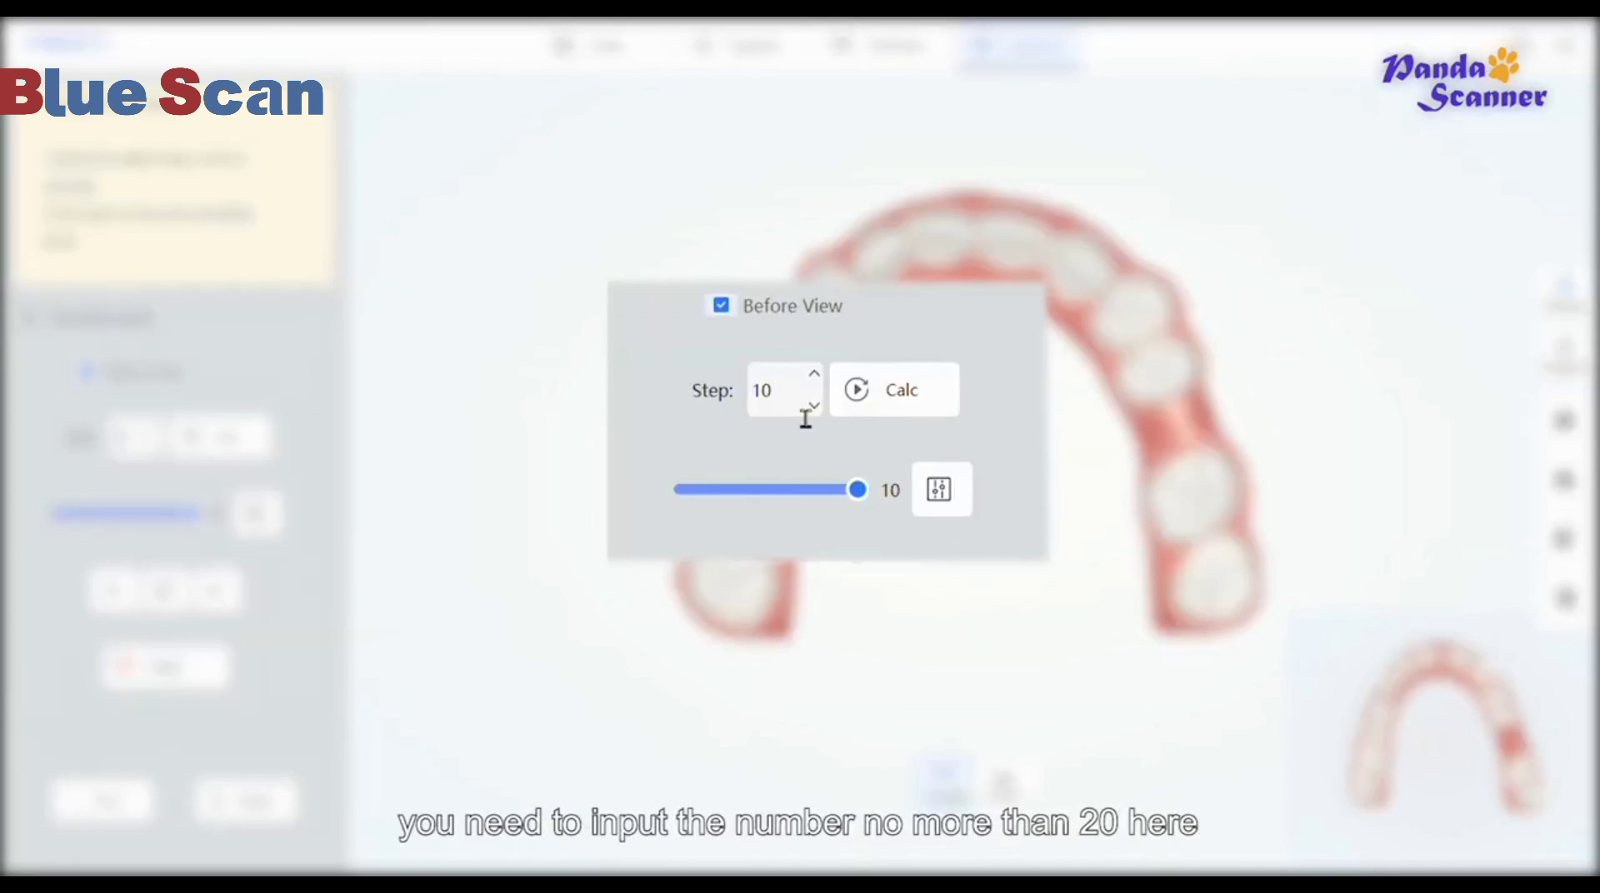
Step: Set the number of treatment steps to 20, recalculate the animation and play it
{"action": "left_click", "coordinate": [805, 418]}
{"action": "key", "text": "BackSpace"}
{"action": "key", "text": "BackSpace"}
{"action": "type", "text": "20"}
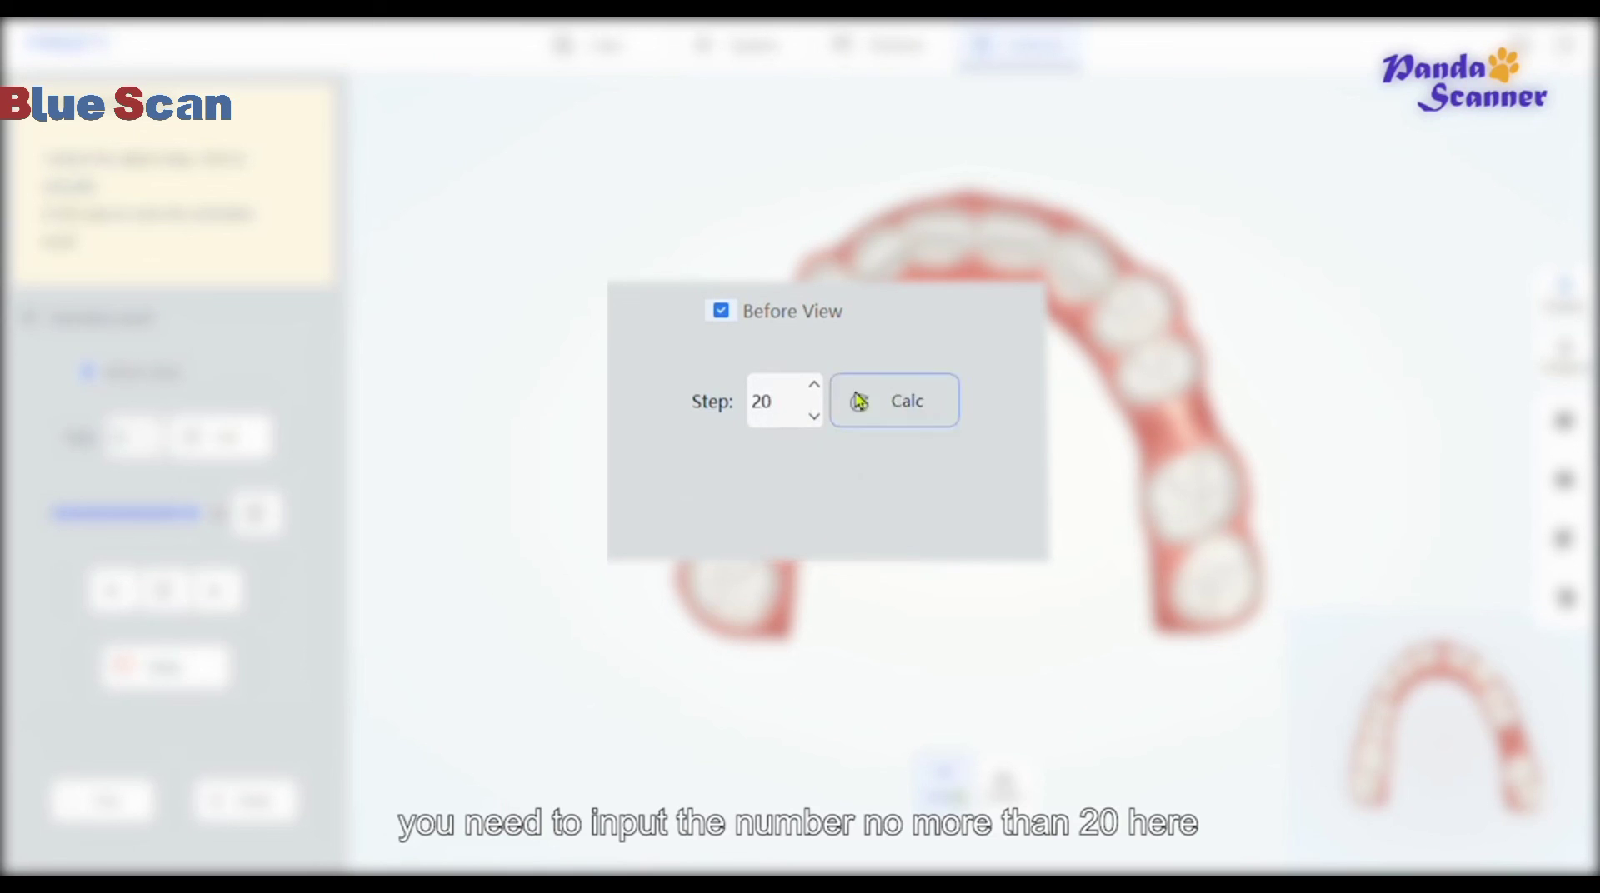
{"action": "left_click", "coordinate": [923, 401]}
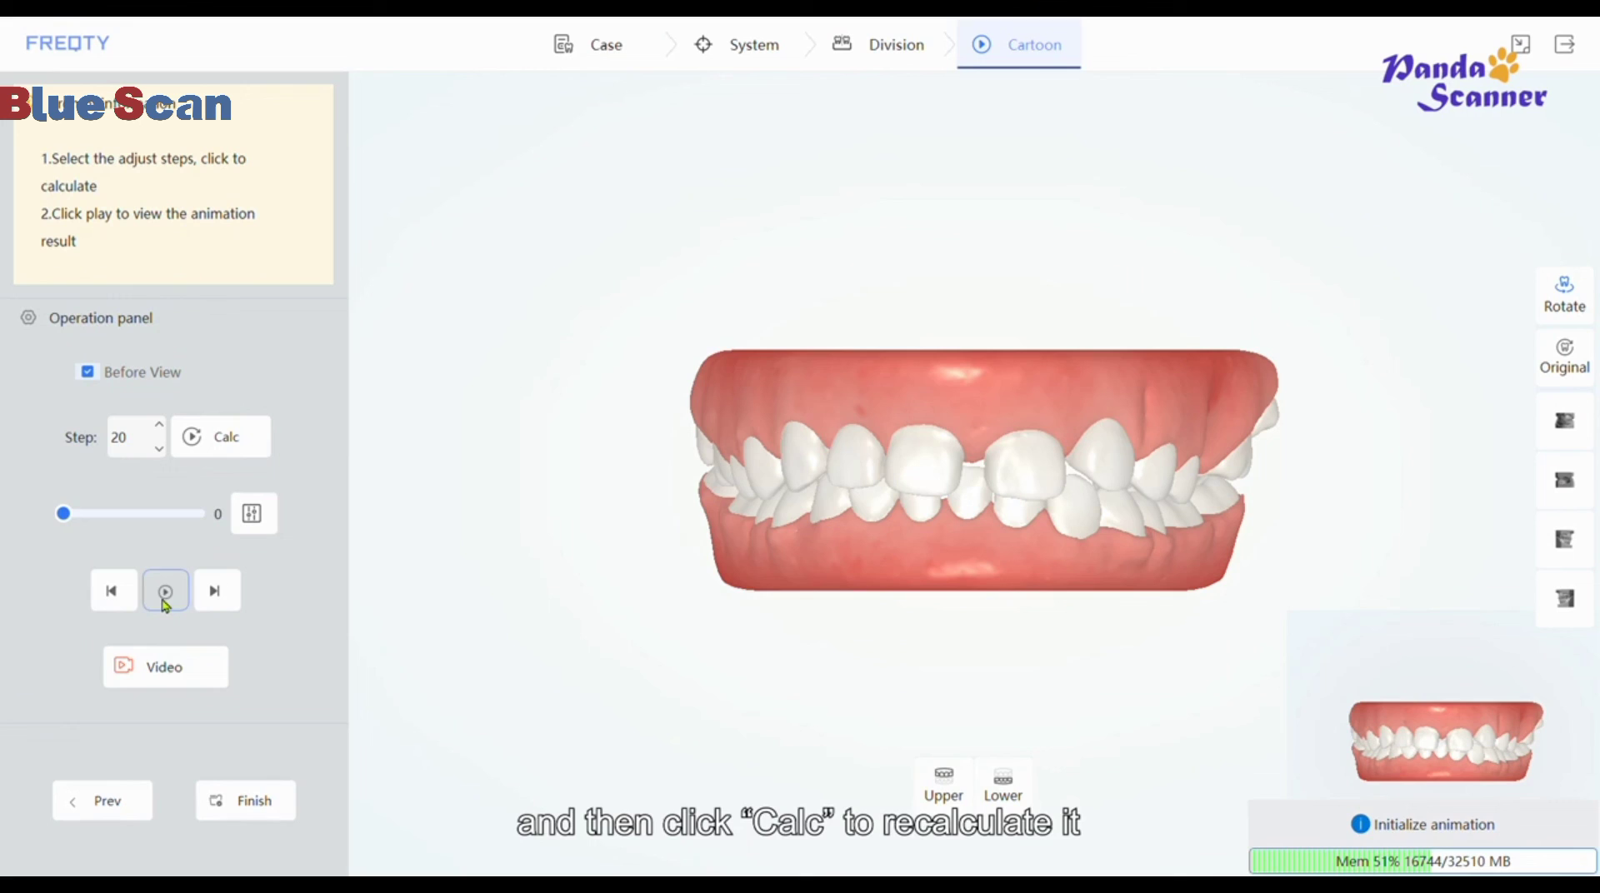
{"action": "left_click", "coordinate": [165, 600]}
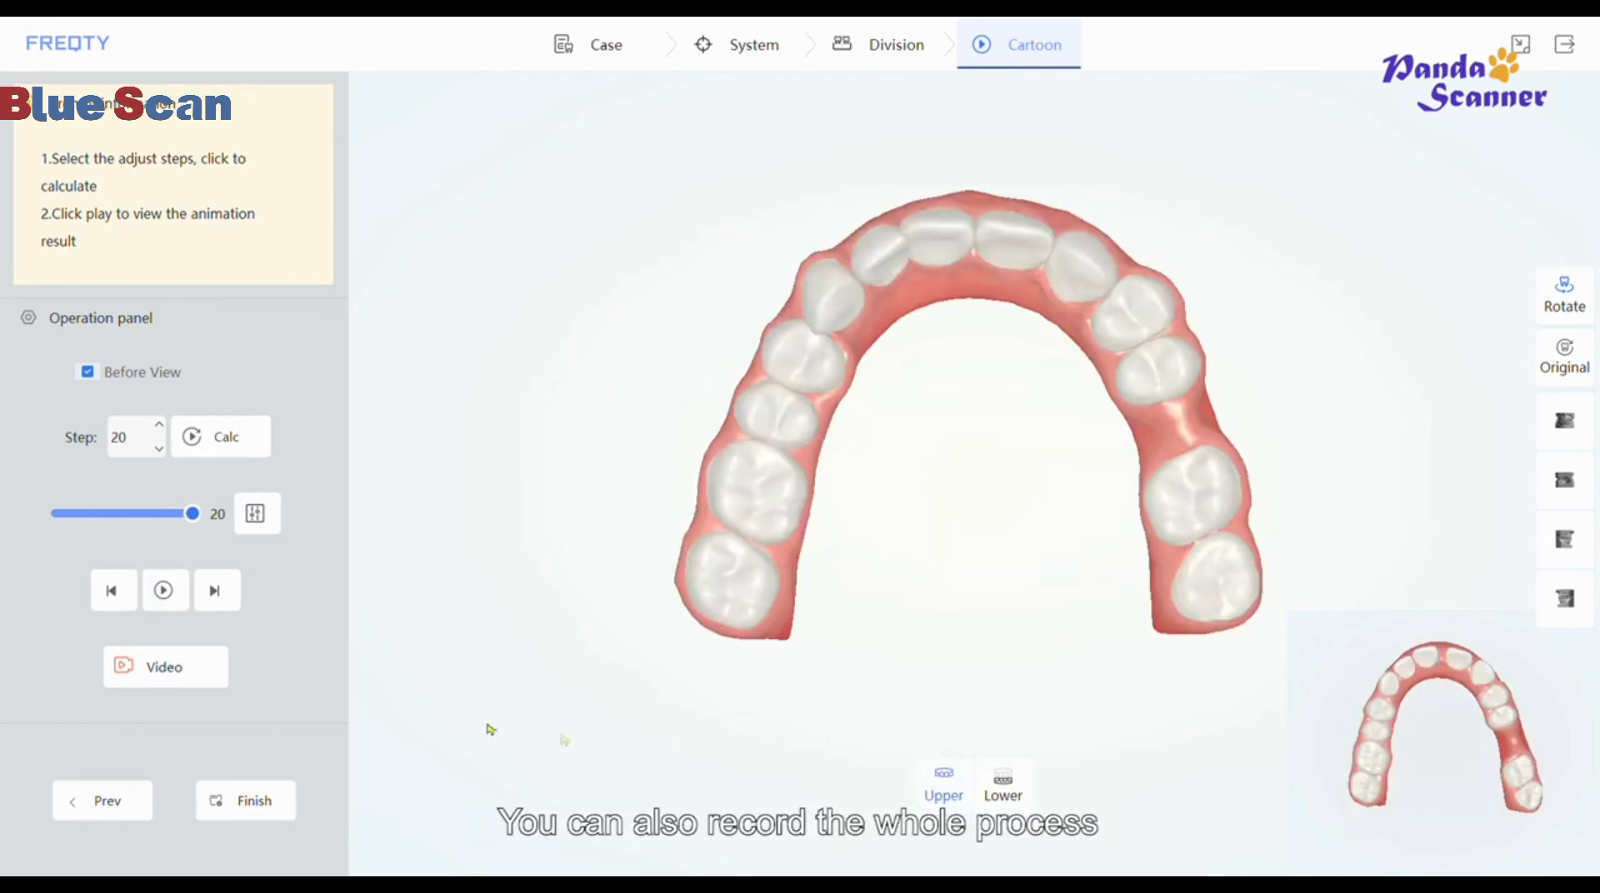
Step: Record a video of the 20-step animation while it plays, stop the recording and finish the simulation
{"action": "left_click", "coordinate": [190, 681]}
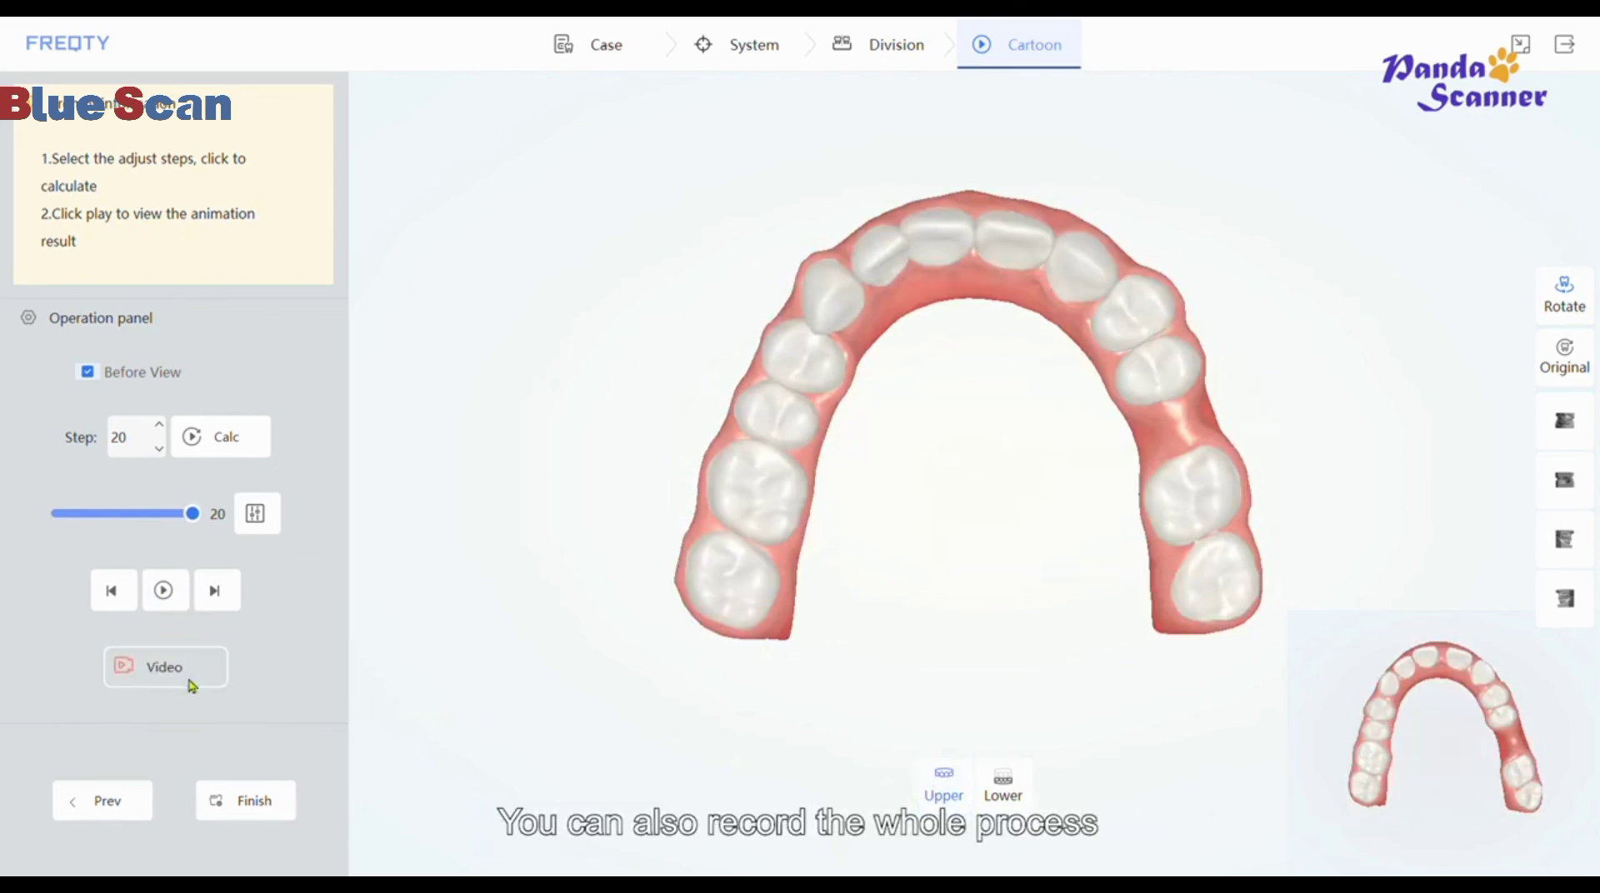
{"action": "left_click", "coordinate": [166, 609]}
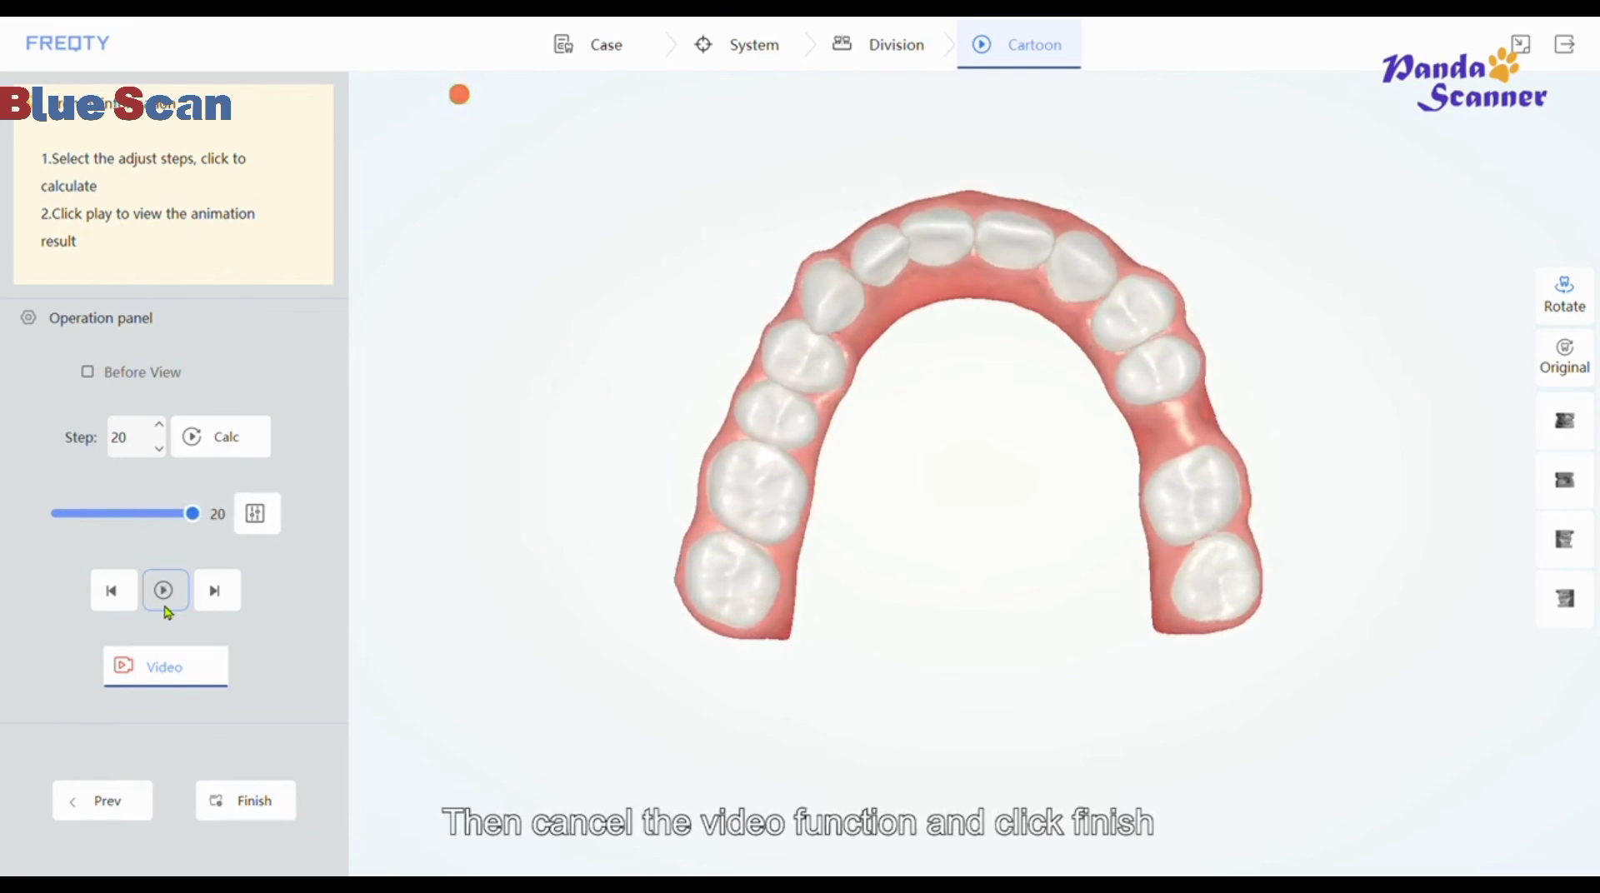
{"action": "left_click", "coordinate": [172, 664]}
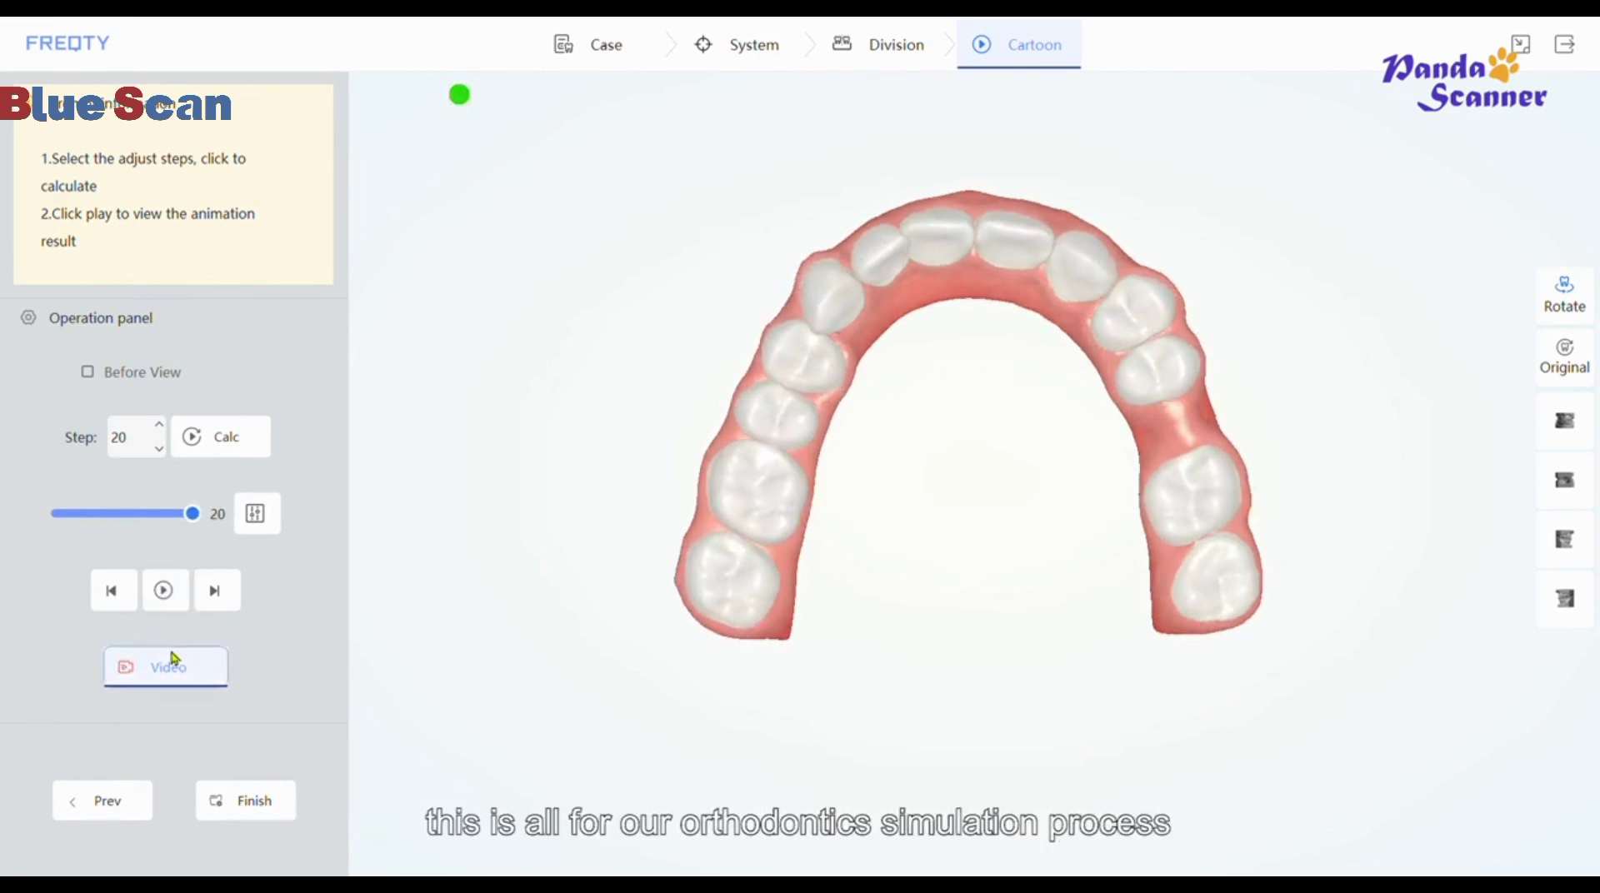
{"action": "left_click", "coordinate": [268, 810]}
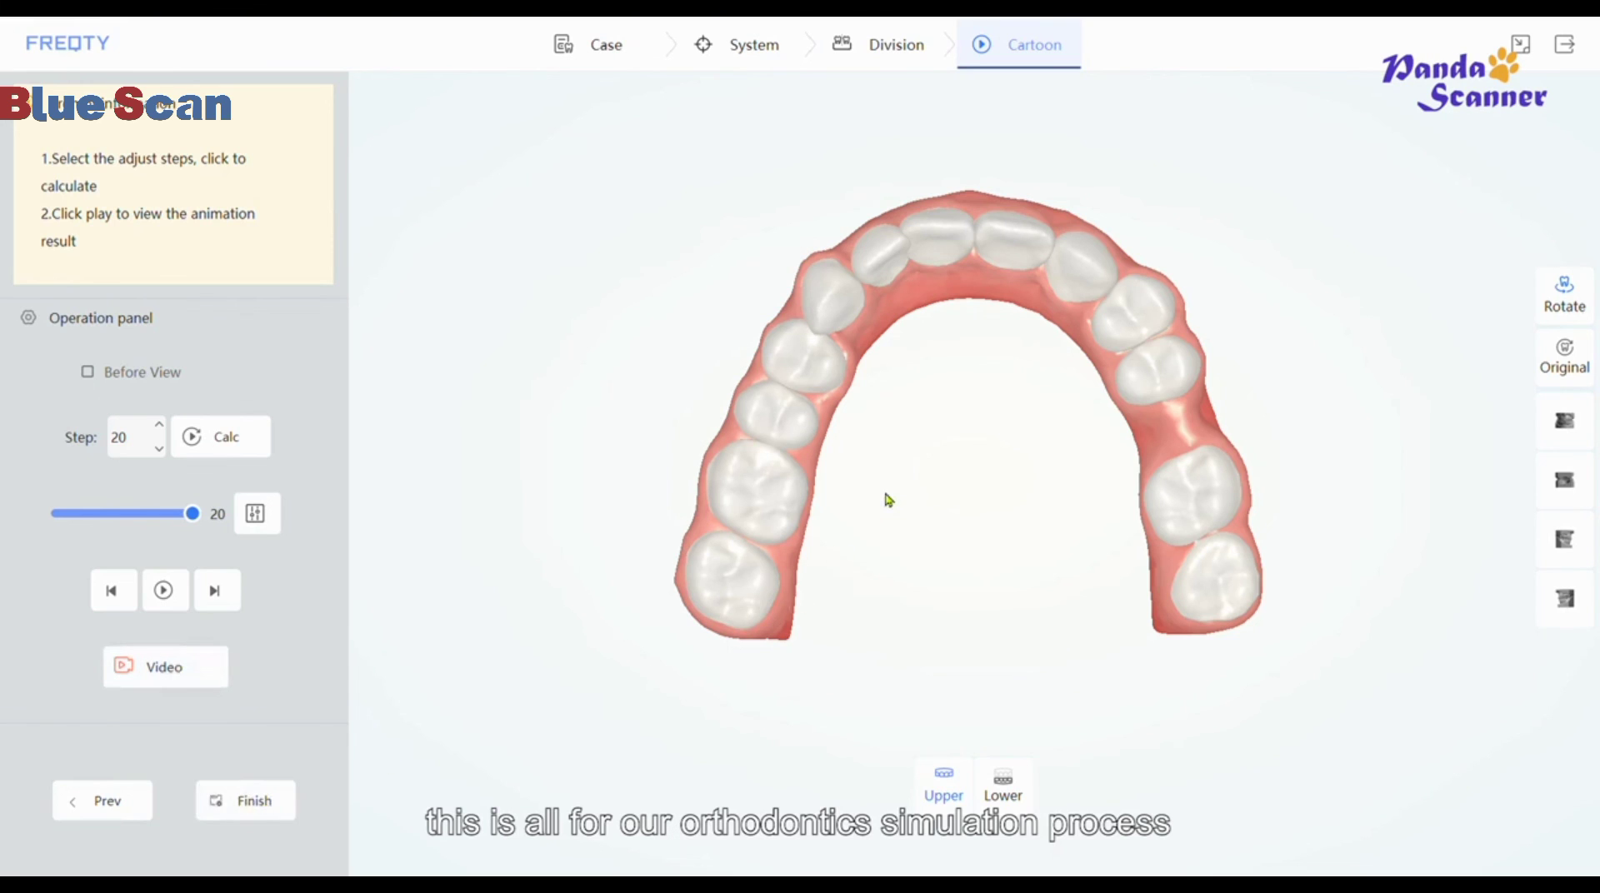